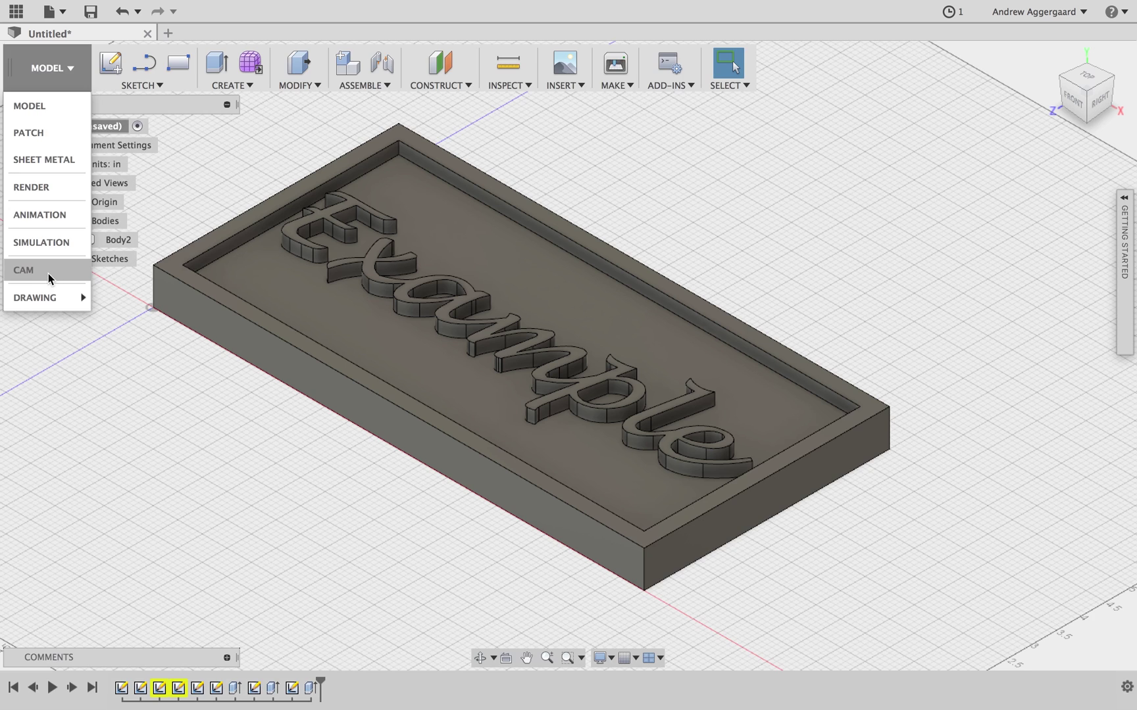
# - Review the toolpaths of the 2D Pocket, 2D Contour and 2D Adaptive operations in the finished sign's CAM setup
pyautogui.click(146, 241)
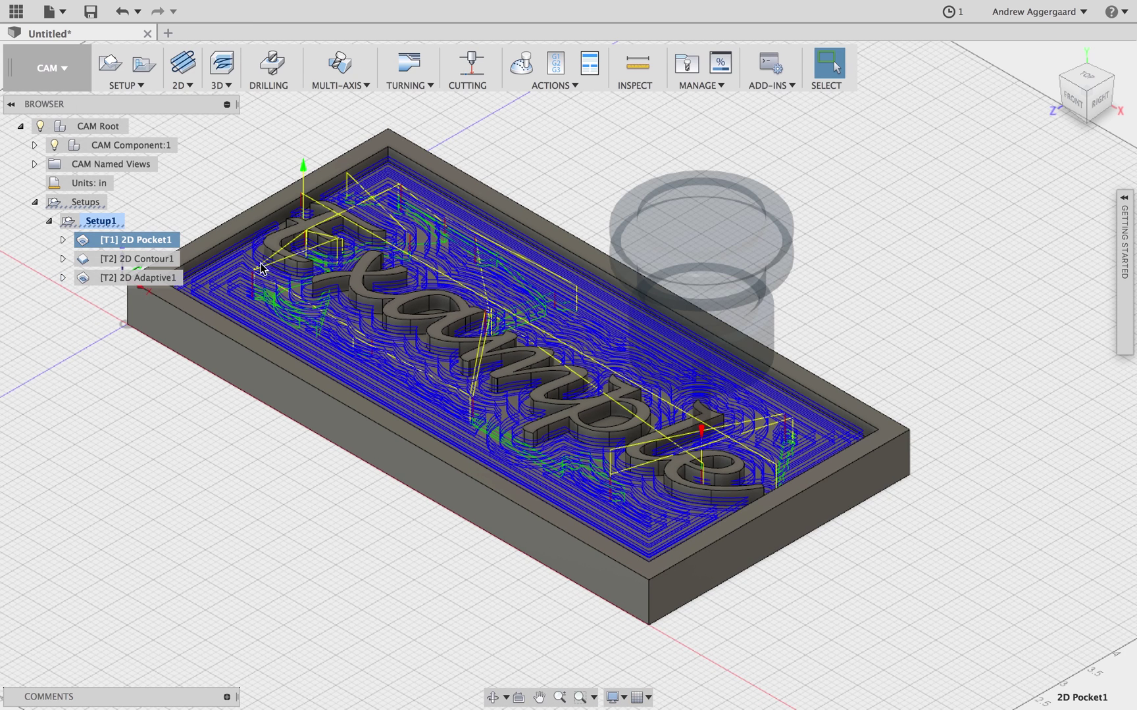
pyautogui.click(136, 262)
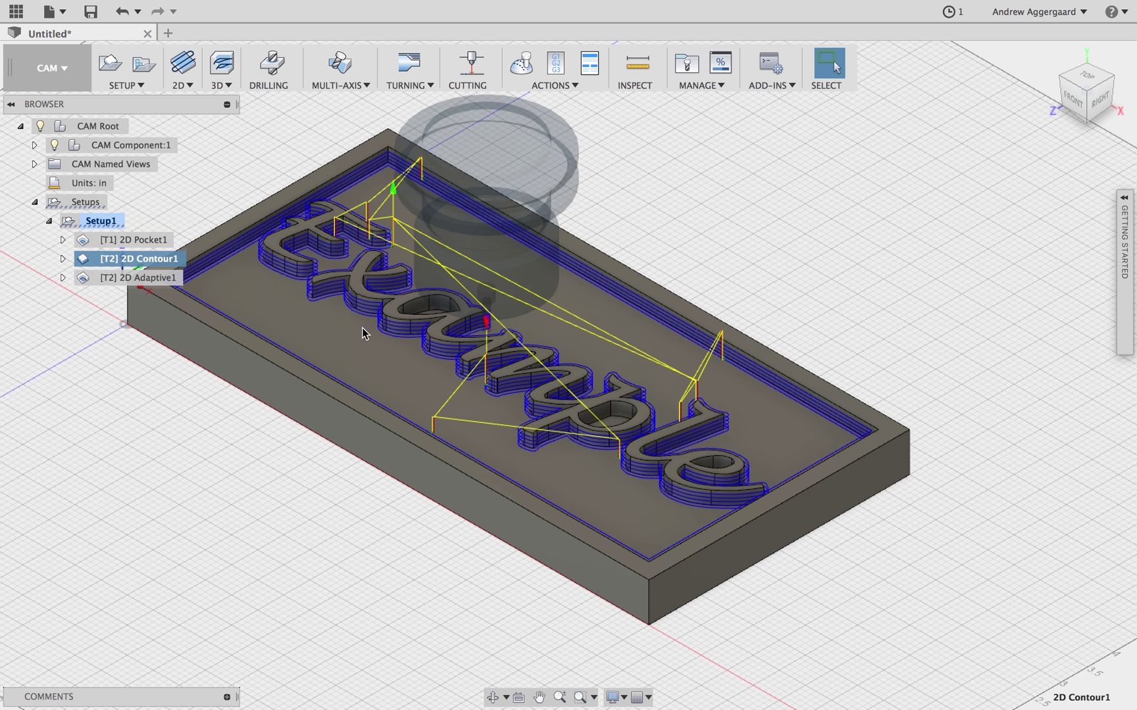
pyautogui.click(133, 277)
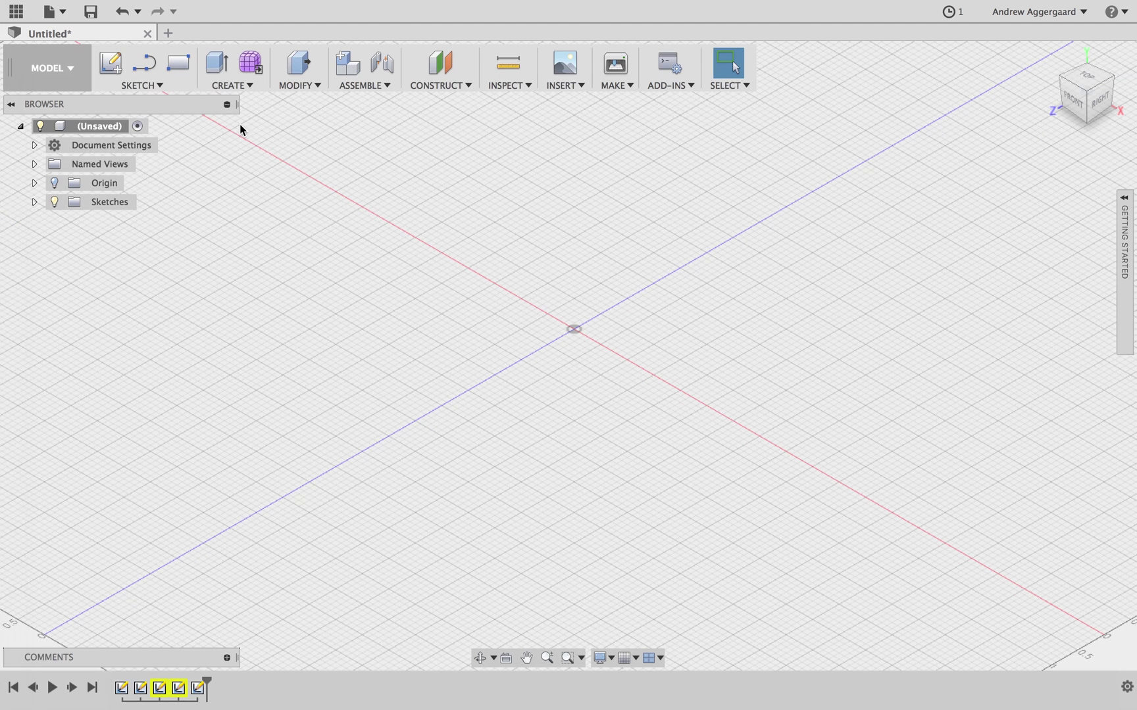
# - Sketch a rectangle 10 in wide and 5 in high on the horizontal plane, starting at the origin
pyautogui.click(180, 72)
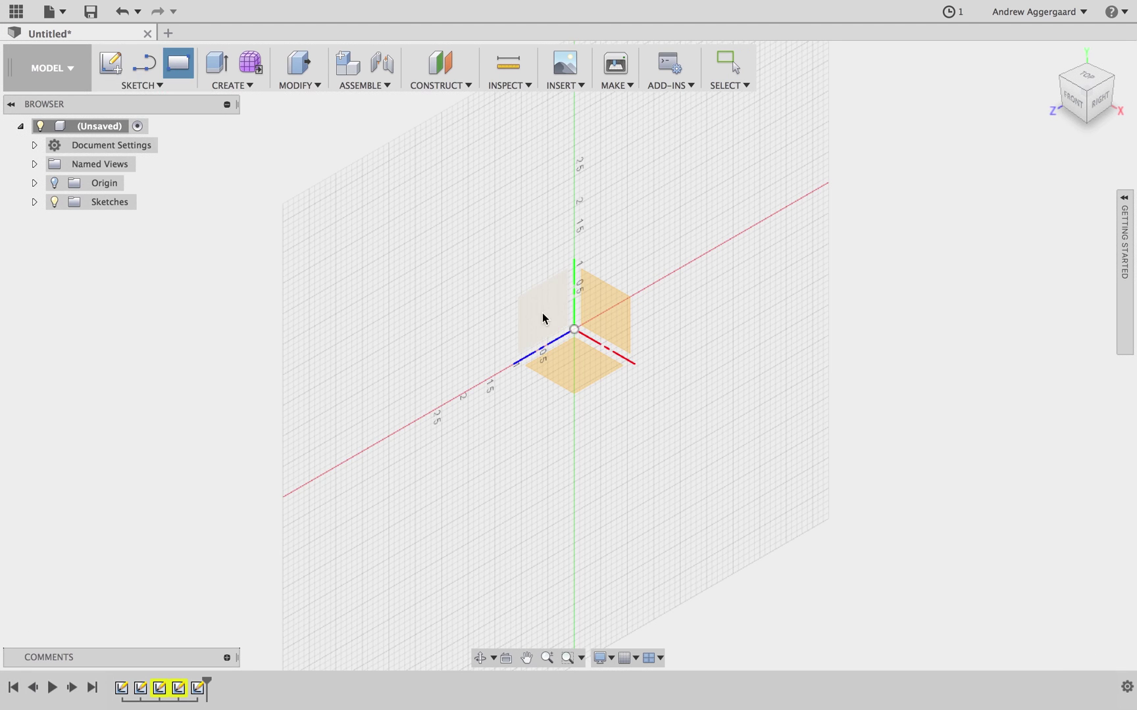
pyautogui.click(34, 145)
pyautogui.moveTo(123, 171)
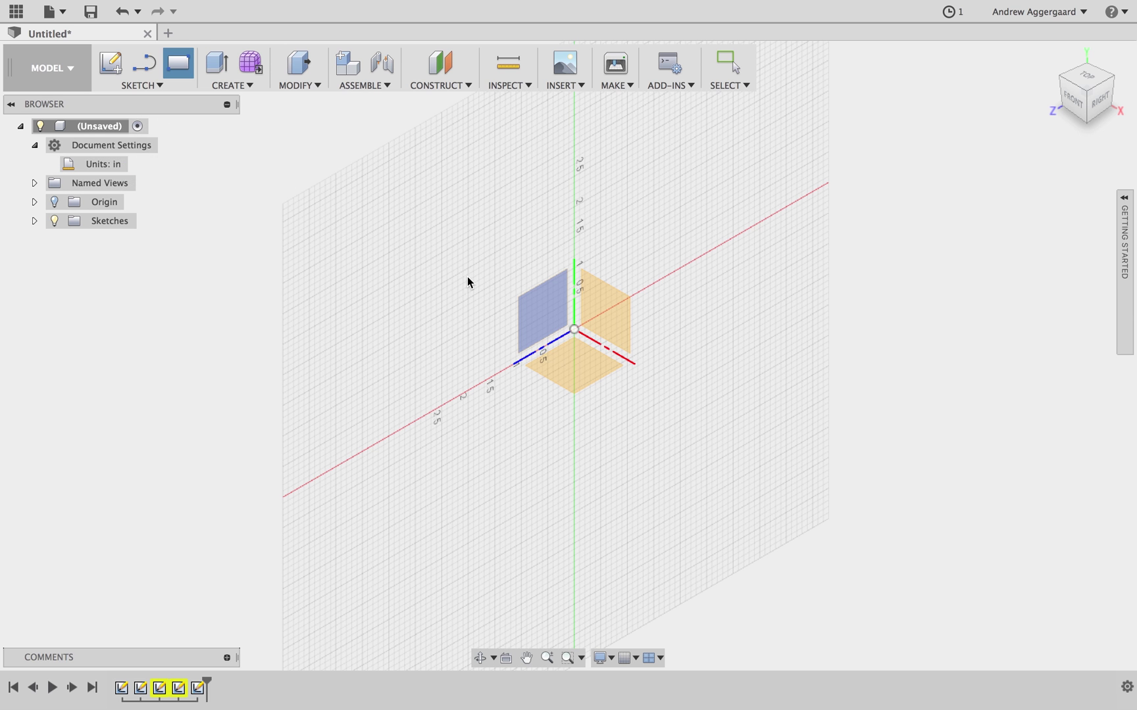
pyautogui.click(592, 374)
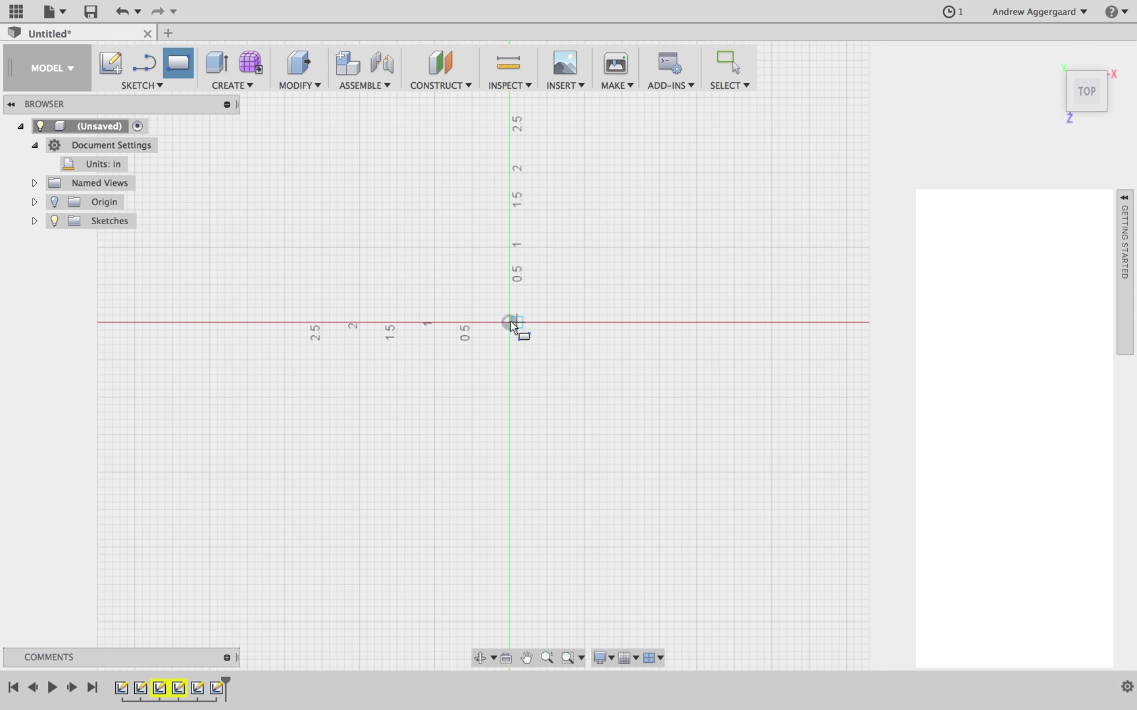
pyautogui.click(511, 324)
pyautogui.write('5')
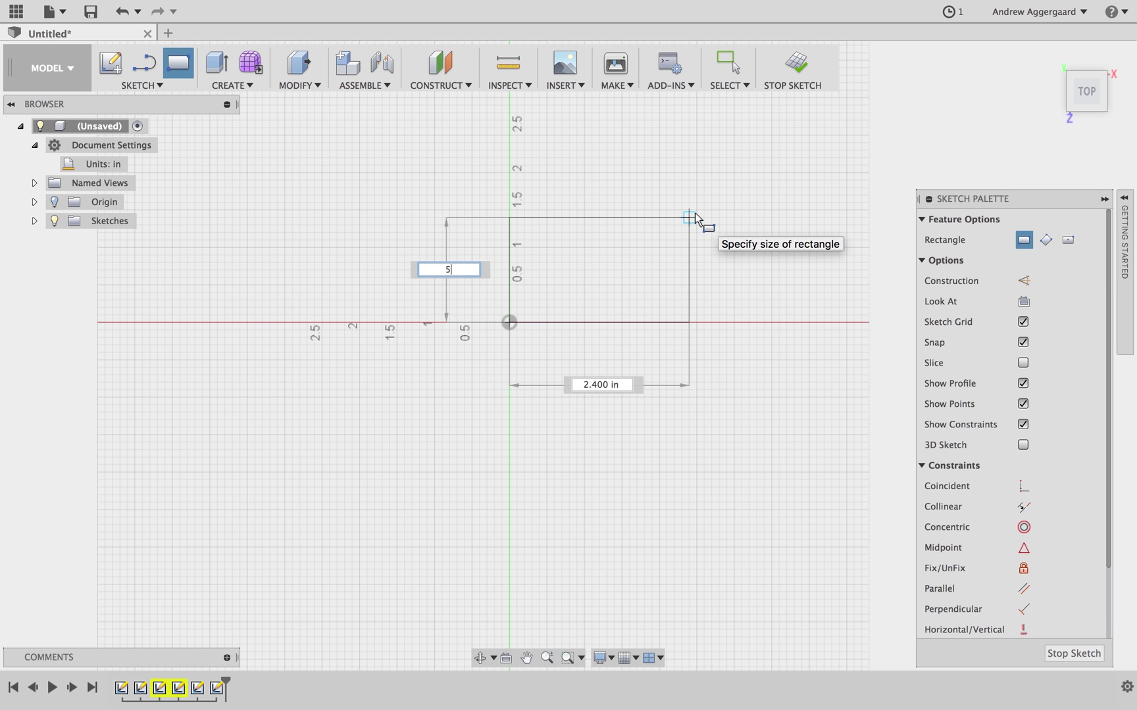
pyautogui.press('Tab')
pyautogui.write('10')
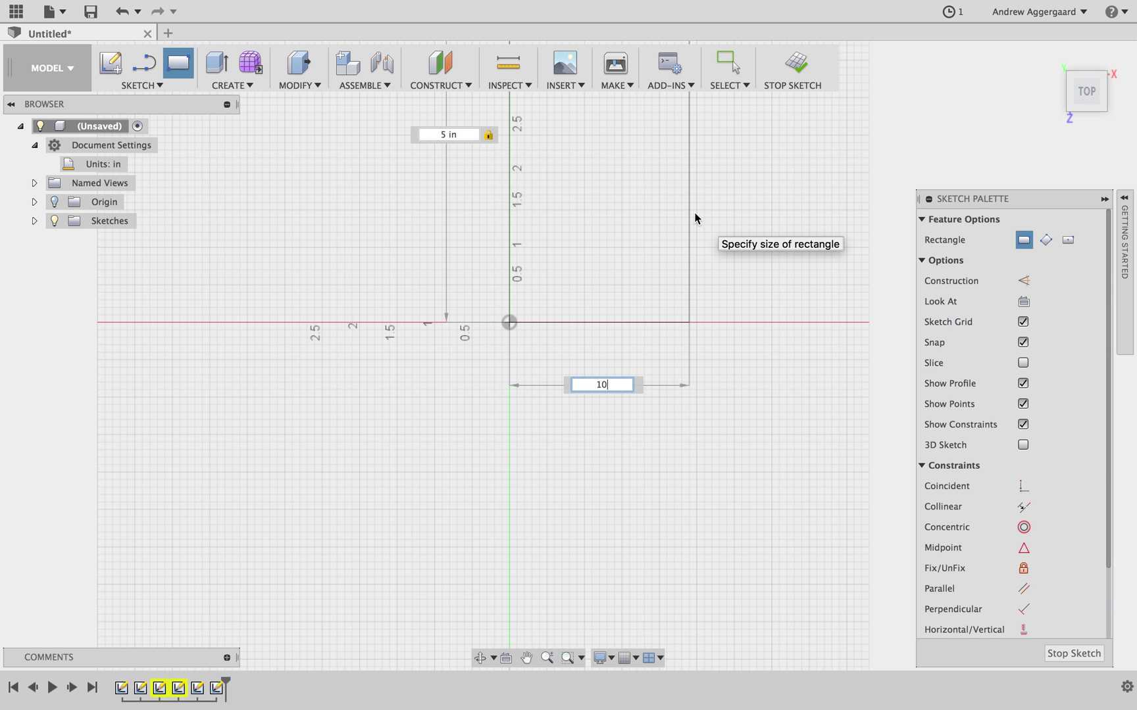
pyautogui.press('Return')
pyautogui.scroll(-5, 673, 218)
pyautogui.moveTo(715, 284)
pyautogui.mouseDown(button='middle')
pyautogui.moveTo(467, 375)
pyautogui.moveTo(384, 368)
pyautogui.mouseUp(button='middle')
pyautogui.scroll(1, 385, 371)
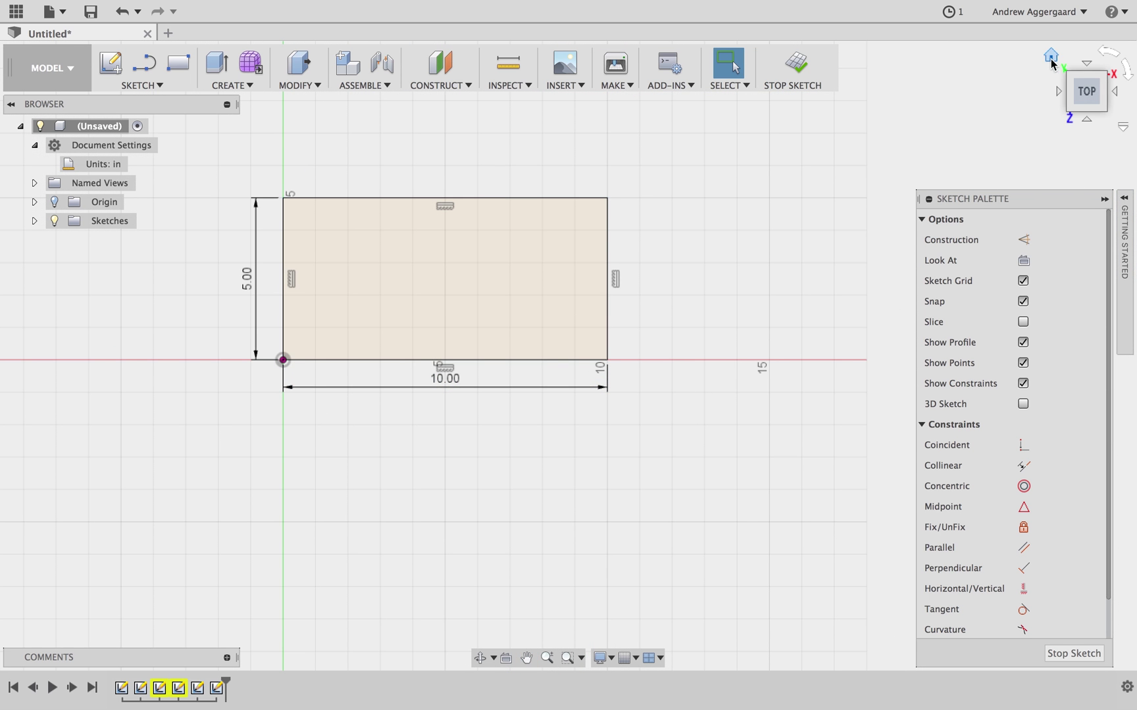
# - Extrude the rectangle profile upward into a solid board as a new body
pyautogui.click(1051, 62)
pyautogui.scroll(-1, 446, 263)
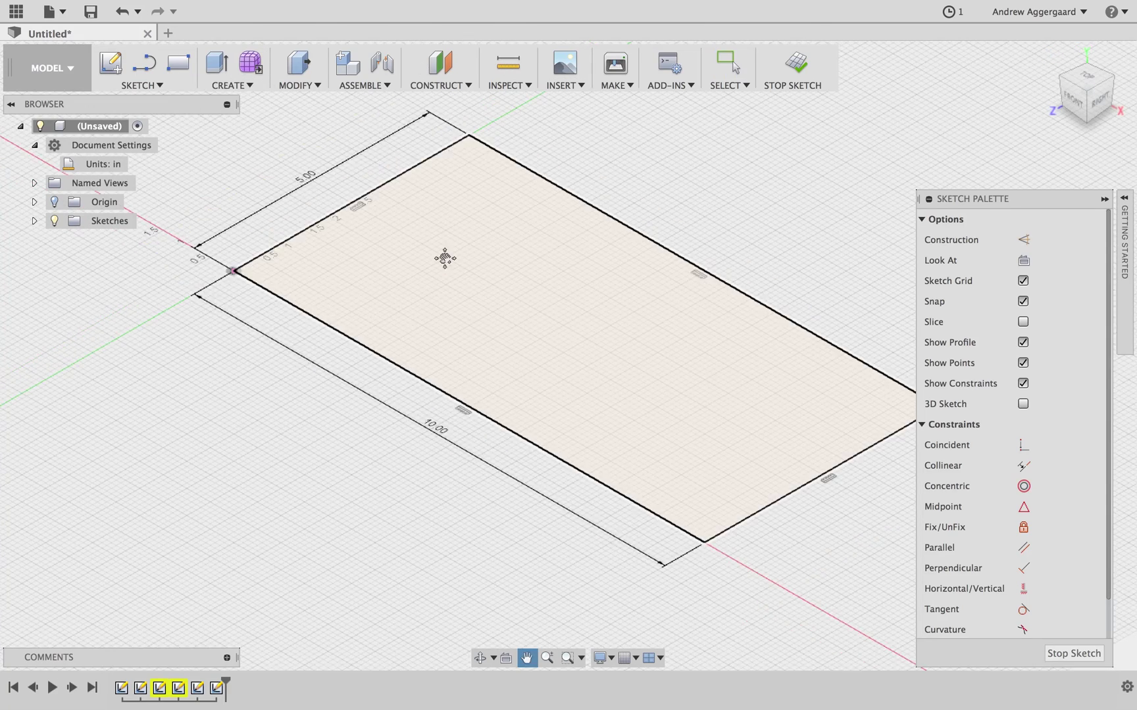
pyautogui.moveTo(446, 263); pyautogui.dragTo(373, 261, button='middle')
pyautogui.press('e')
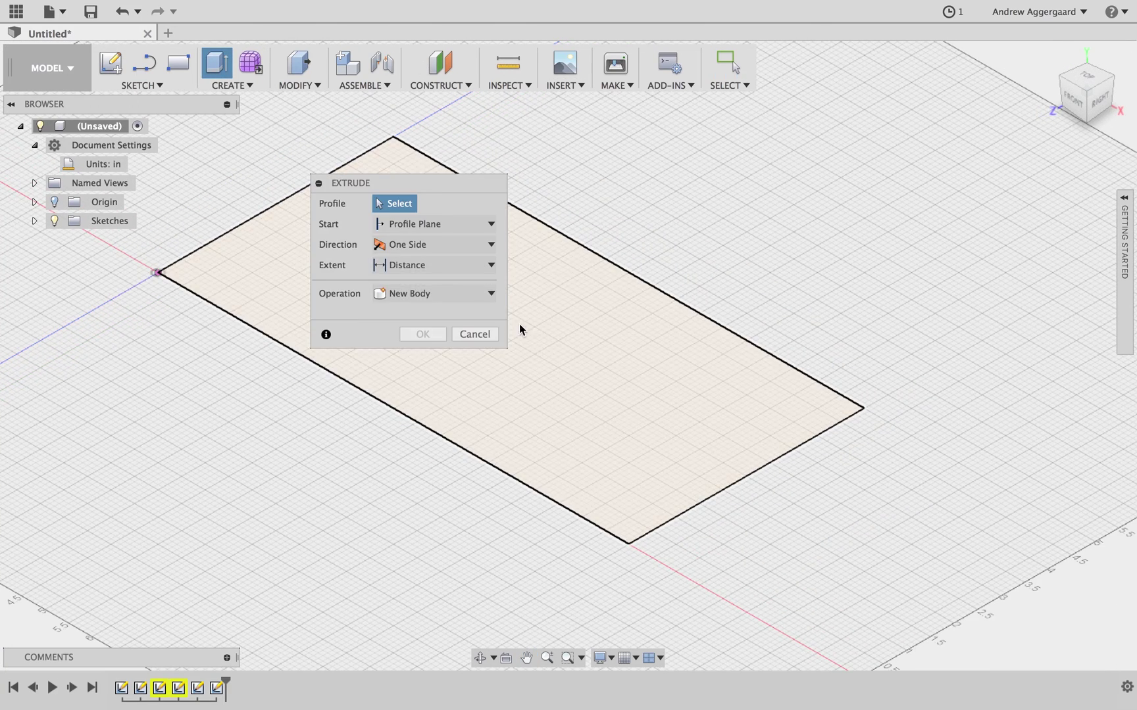
pyautogui.click(552, 337)
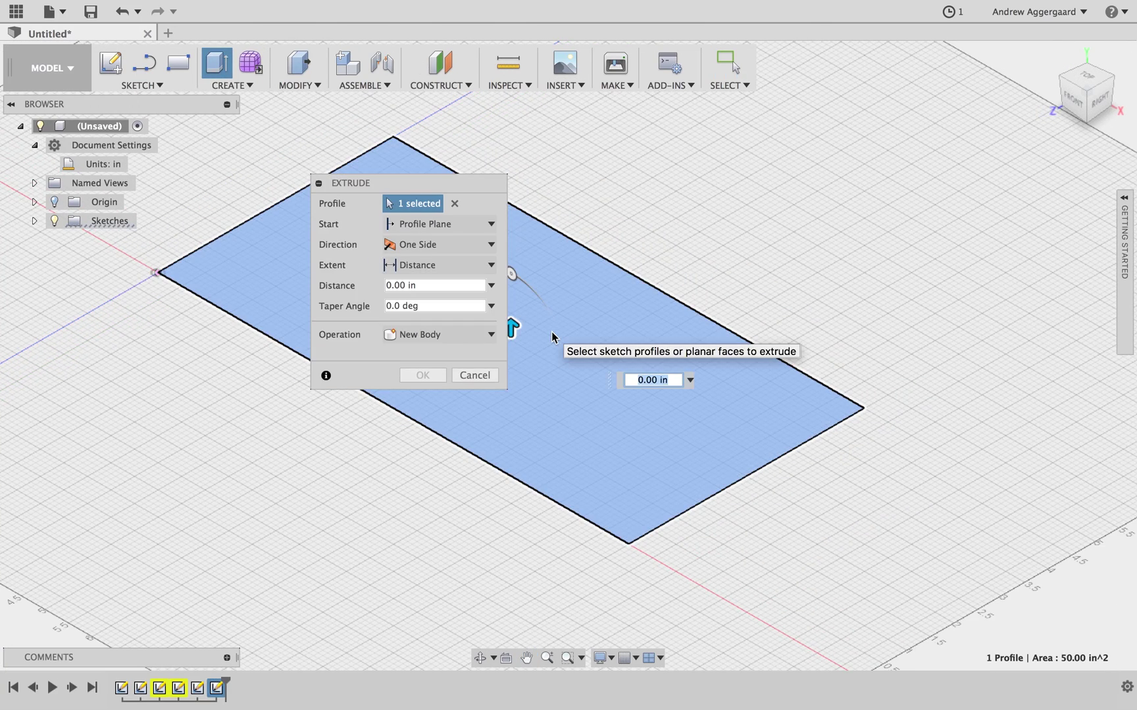
pyautogui.press('Return')
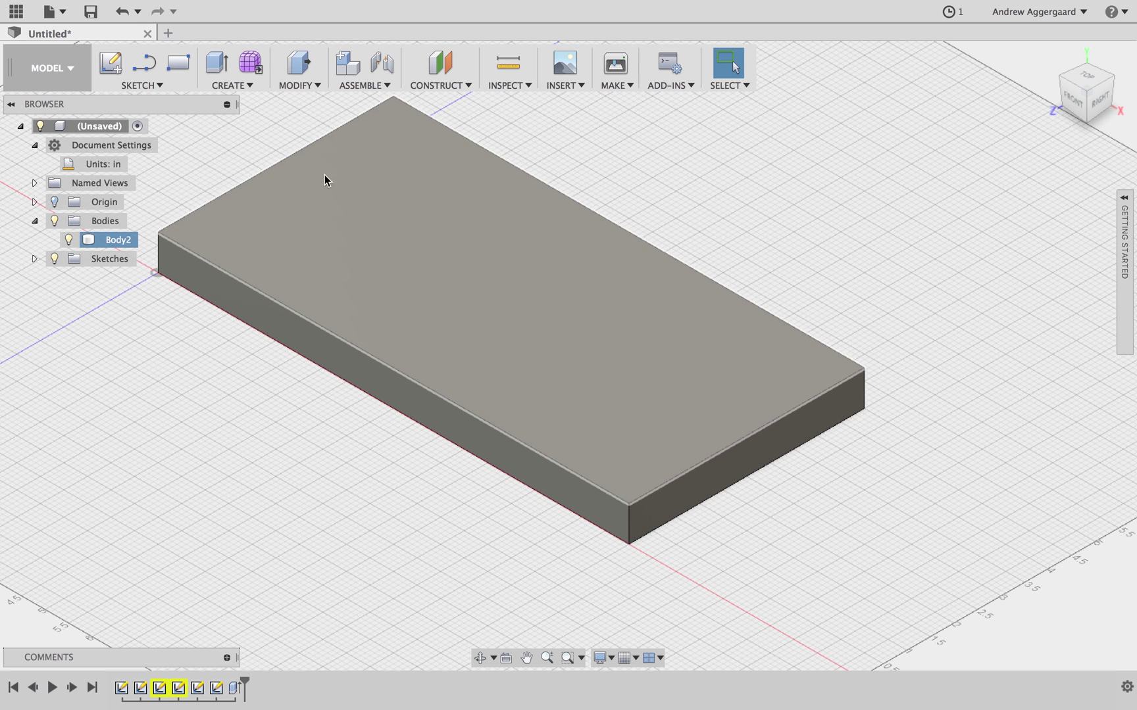
# - Sketch a rectangle about 9.4 in long on the board's top face, inset about 0.3 in from the outer edges
pyautogui.click(172, 72)
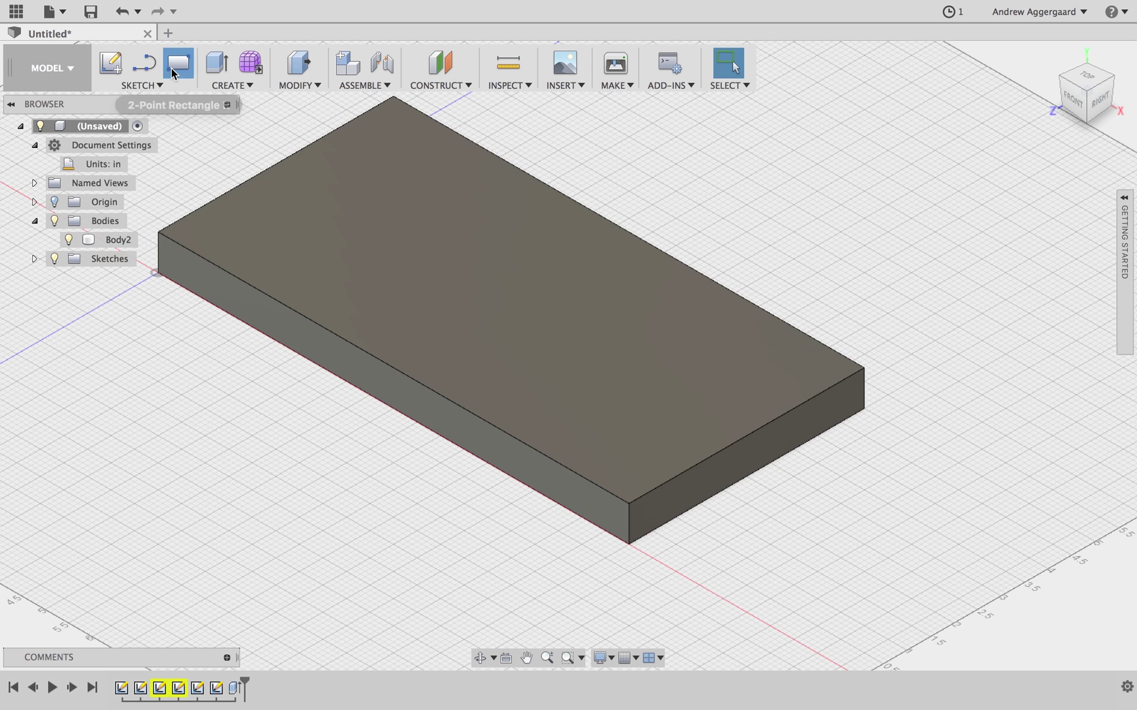
pyautogui.click(358, 233)
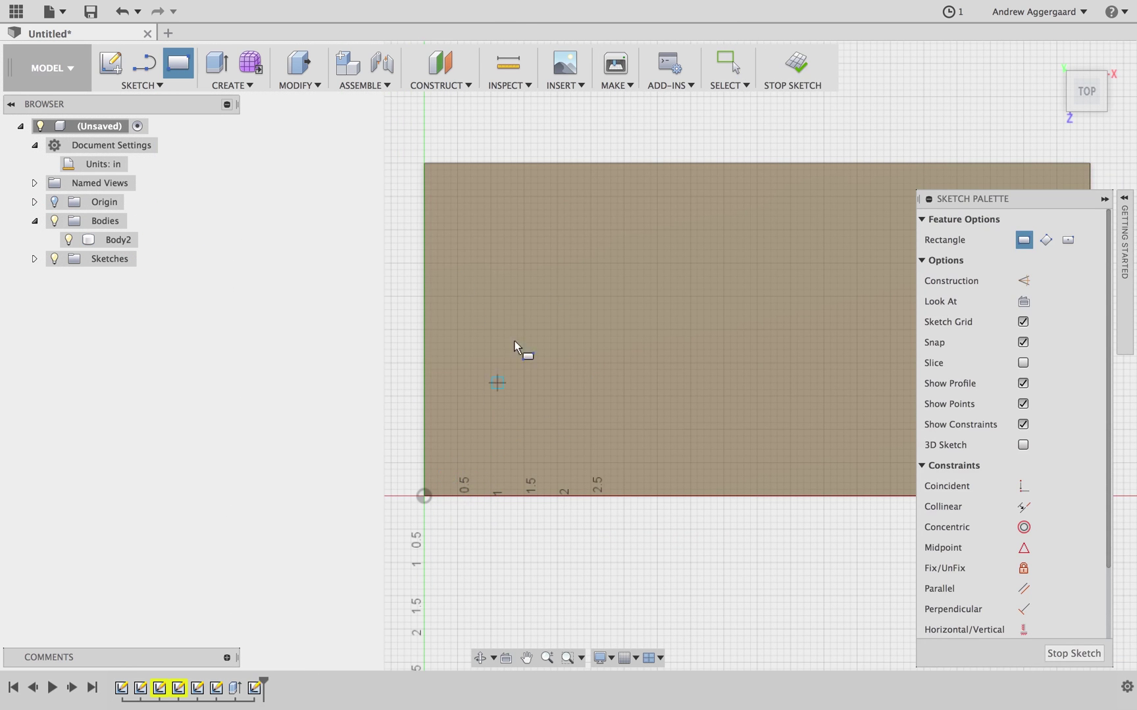
pyautogui.moveTo(653, 337); pyautogui.dragTo(421, 340, button='middle')
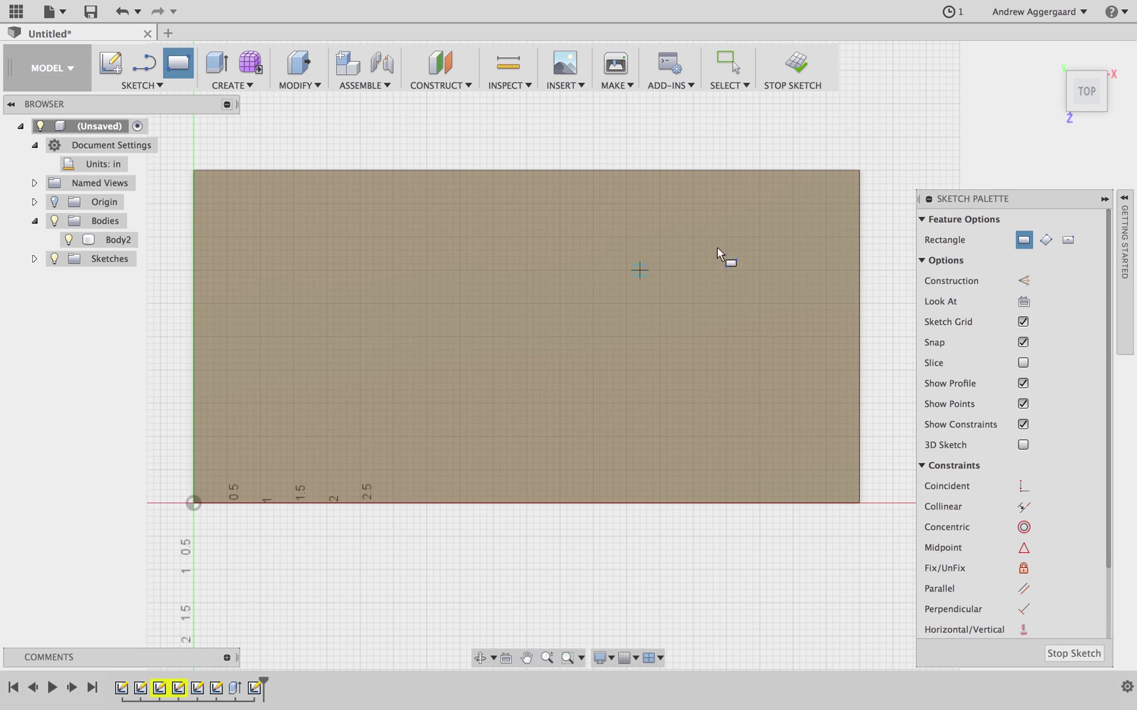
pyautogui.click(845, 192)
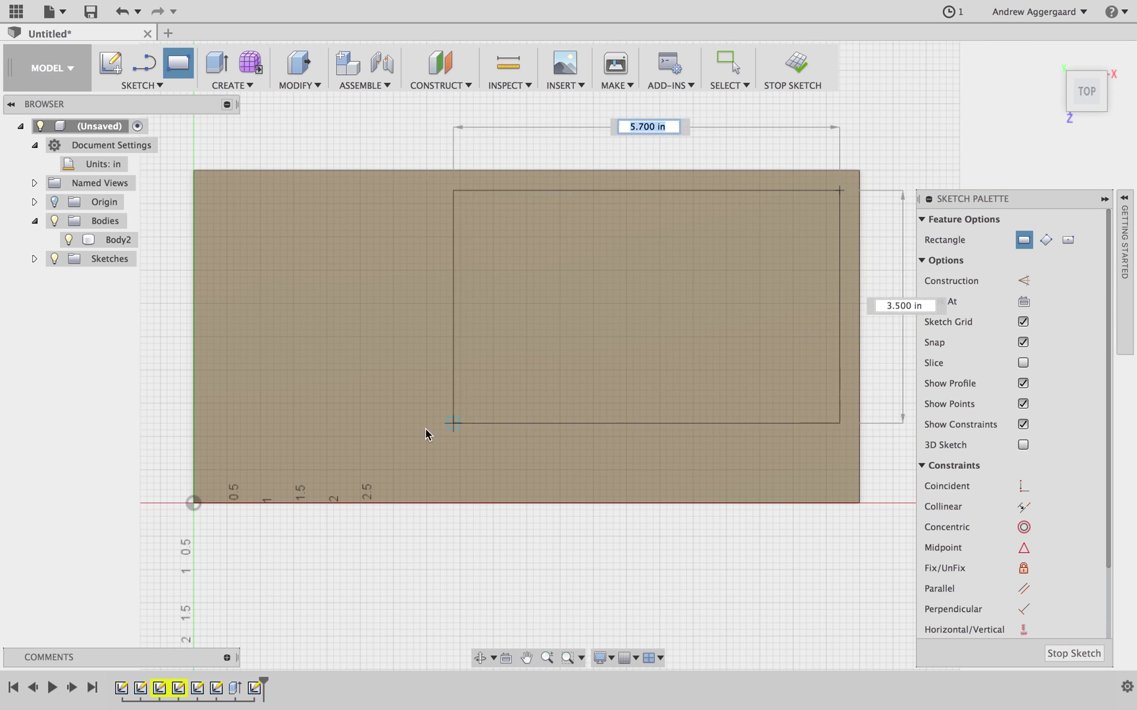
pyautogui.click(213, 482)
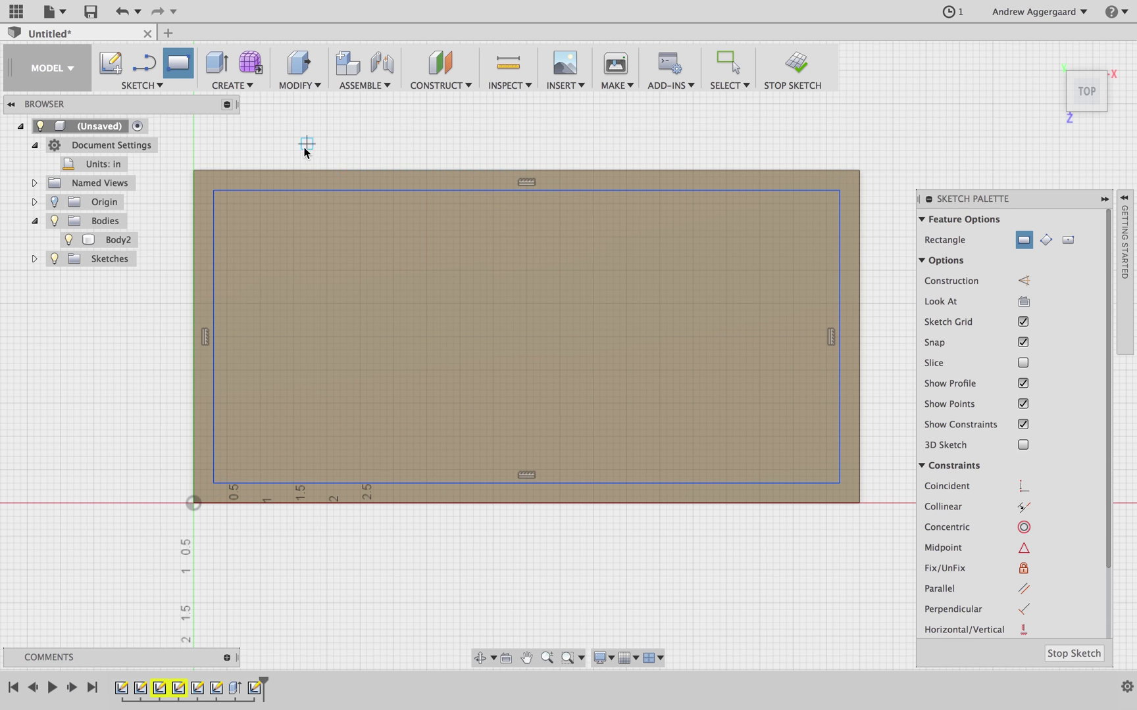
# - Extrude the inner rectangle by -0.25 in to cut a recessed pocket into the board
pyautogui.click(222, 72)
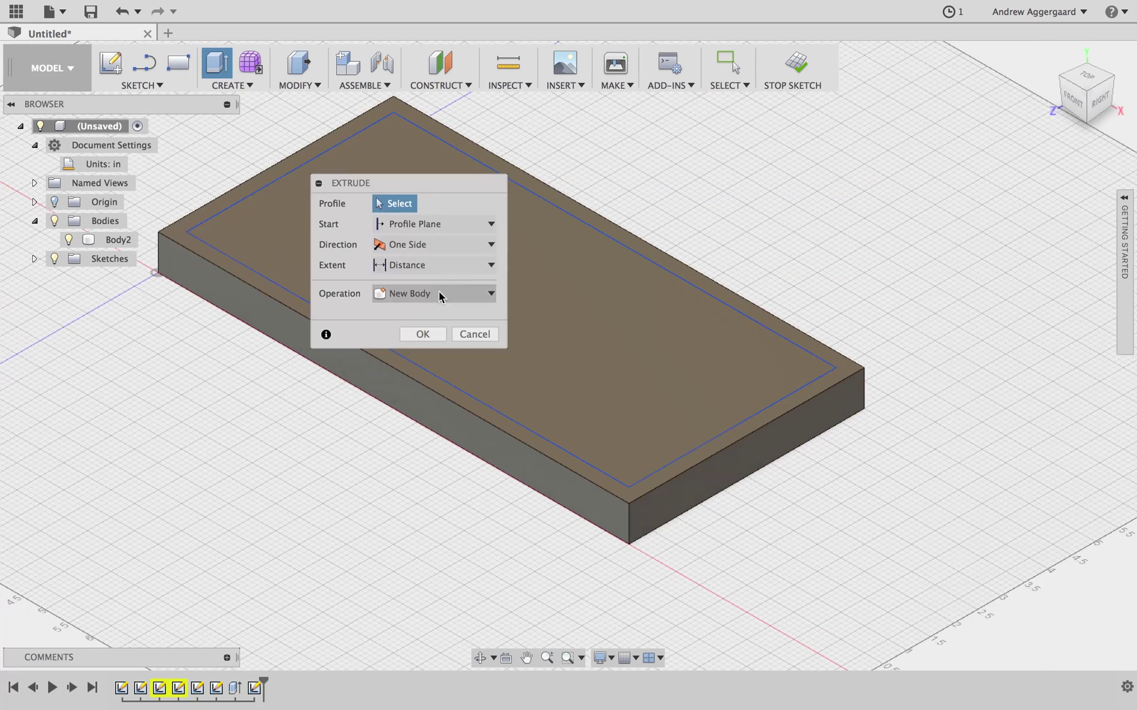
pyautogui.click(259, 225)
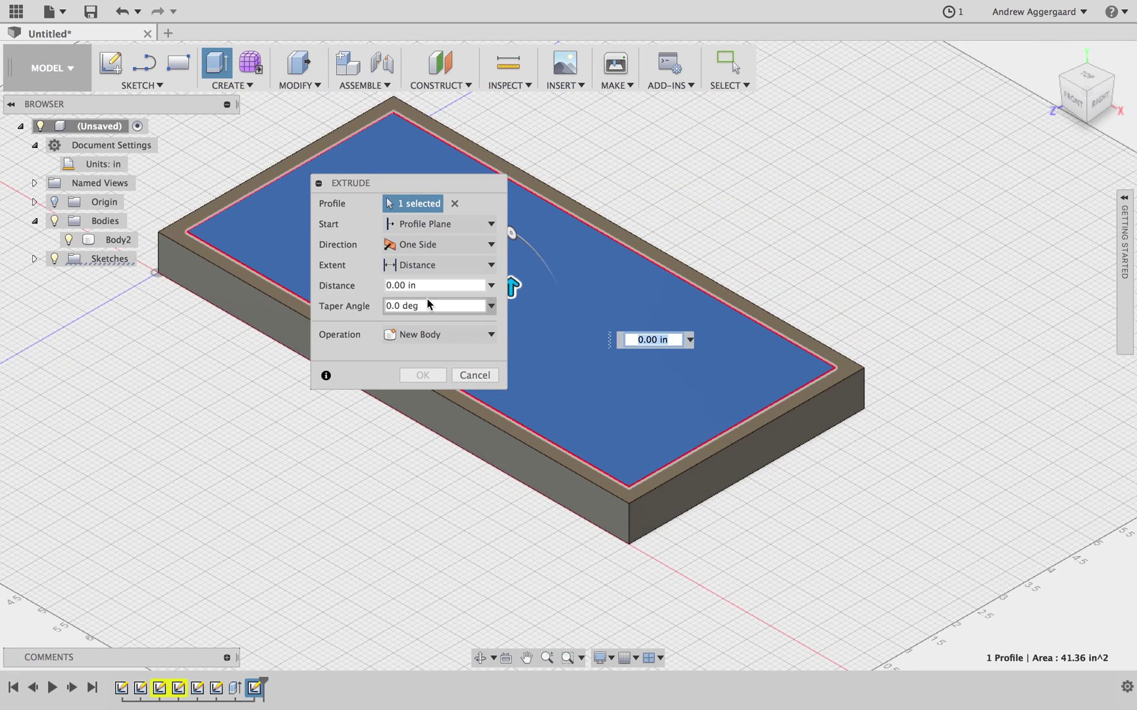
pyautogui.write('-.25')
pyautogui.press('Return')
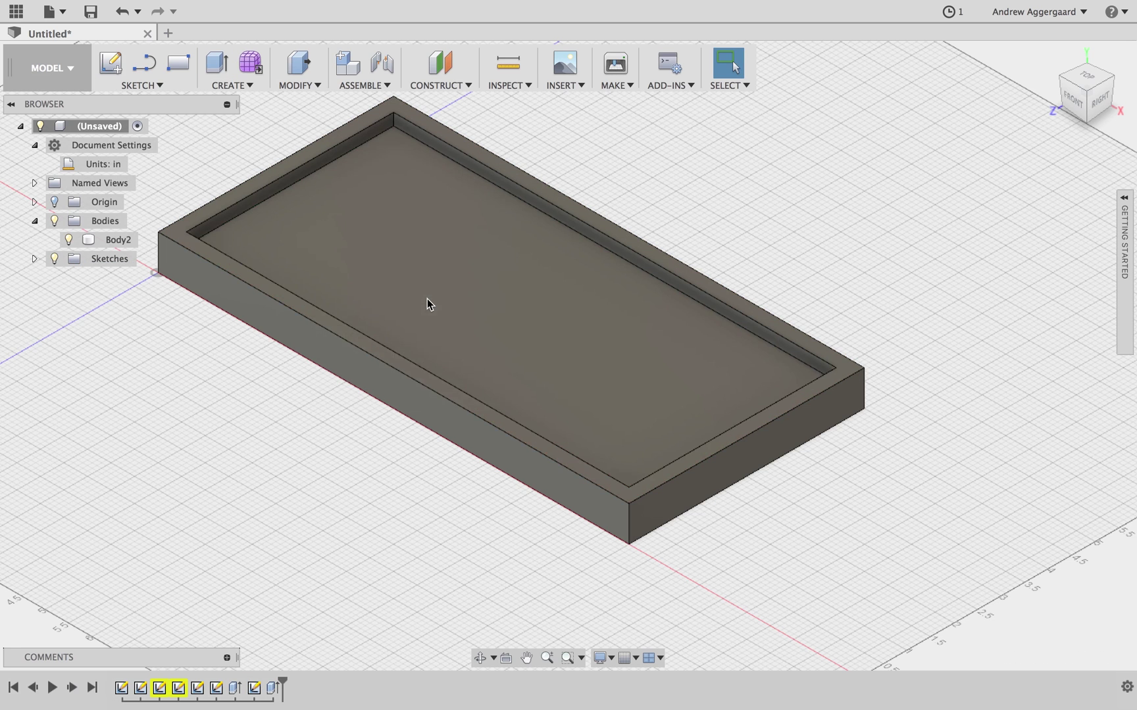
# - Measure the rim width between the pocket's long inner edge and the board's neighbouring outer edge
pyautogui.click(508, 63)
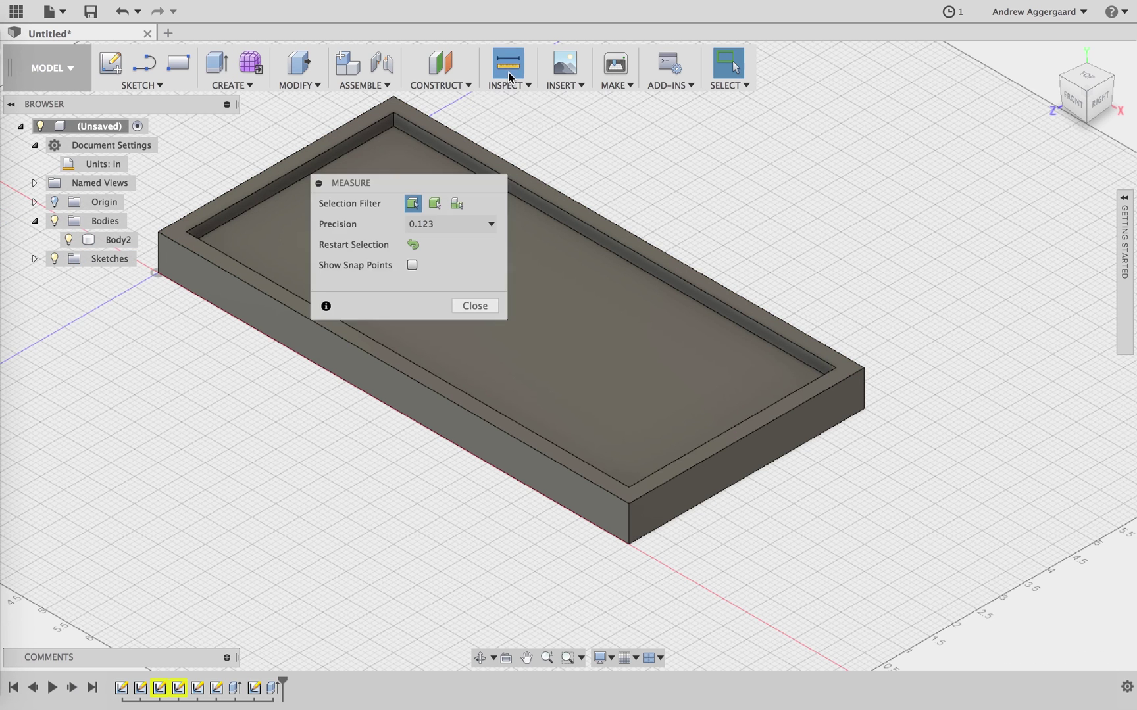
pyautogui.click(743, 318)
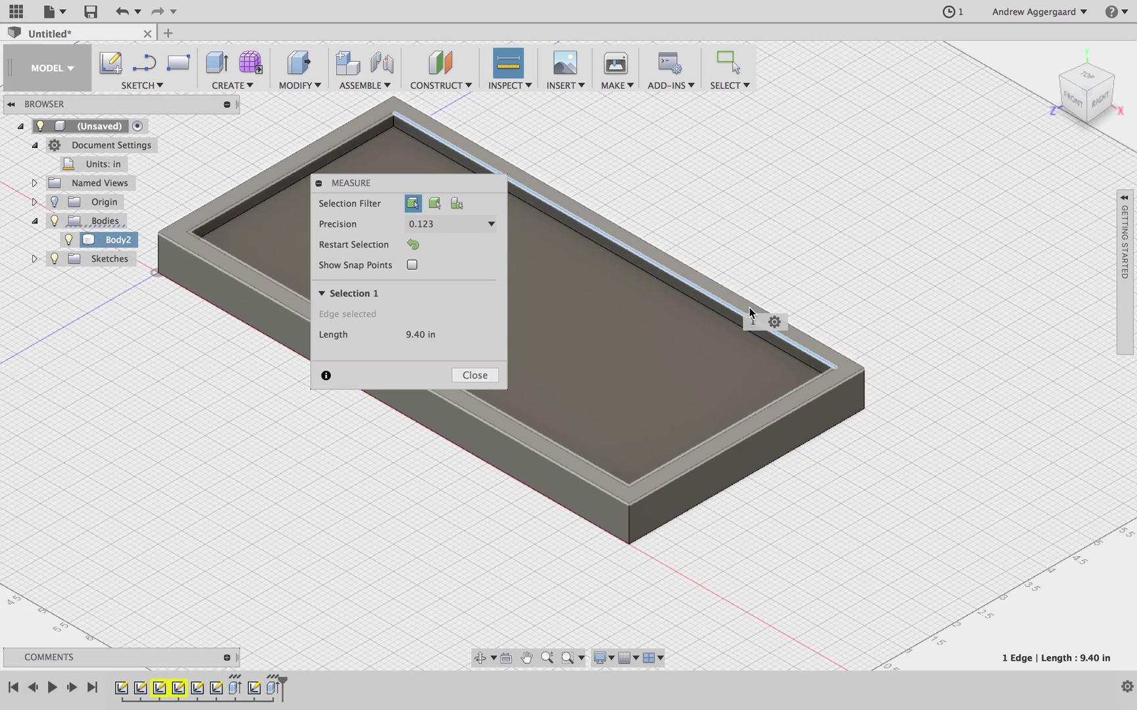
pyautogui.click(750, 304)
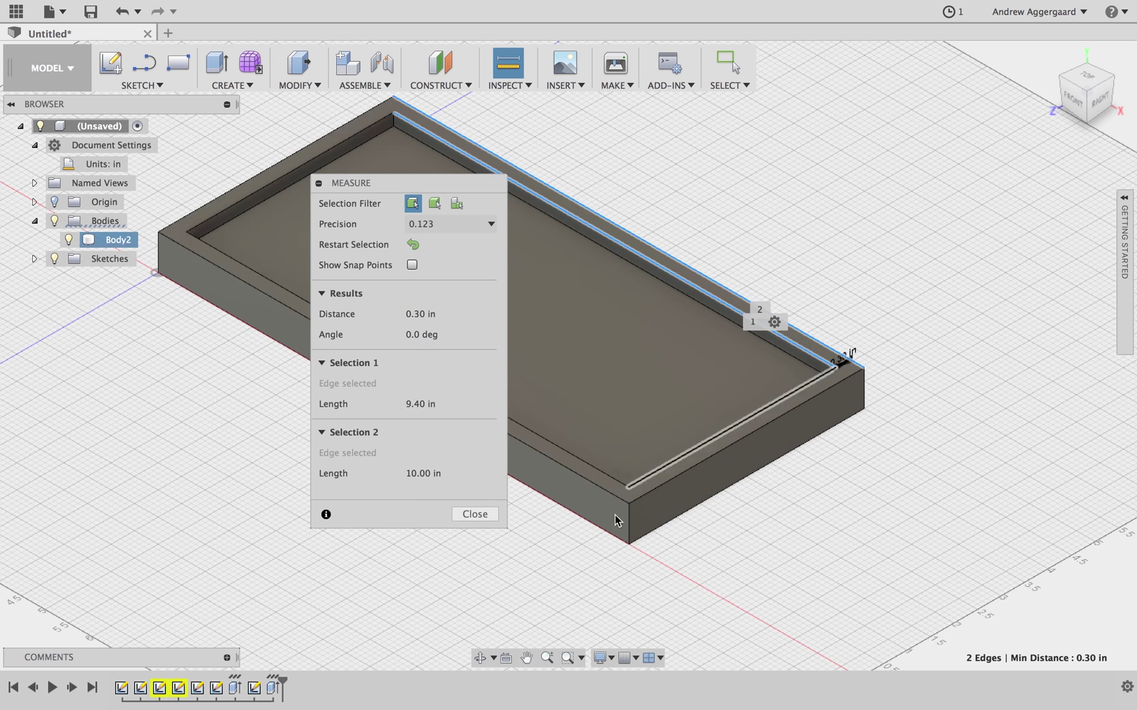
pyautogui.click(496, 516)
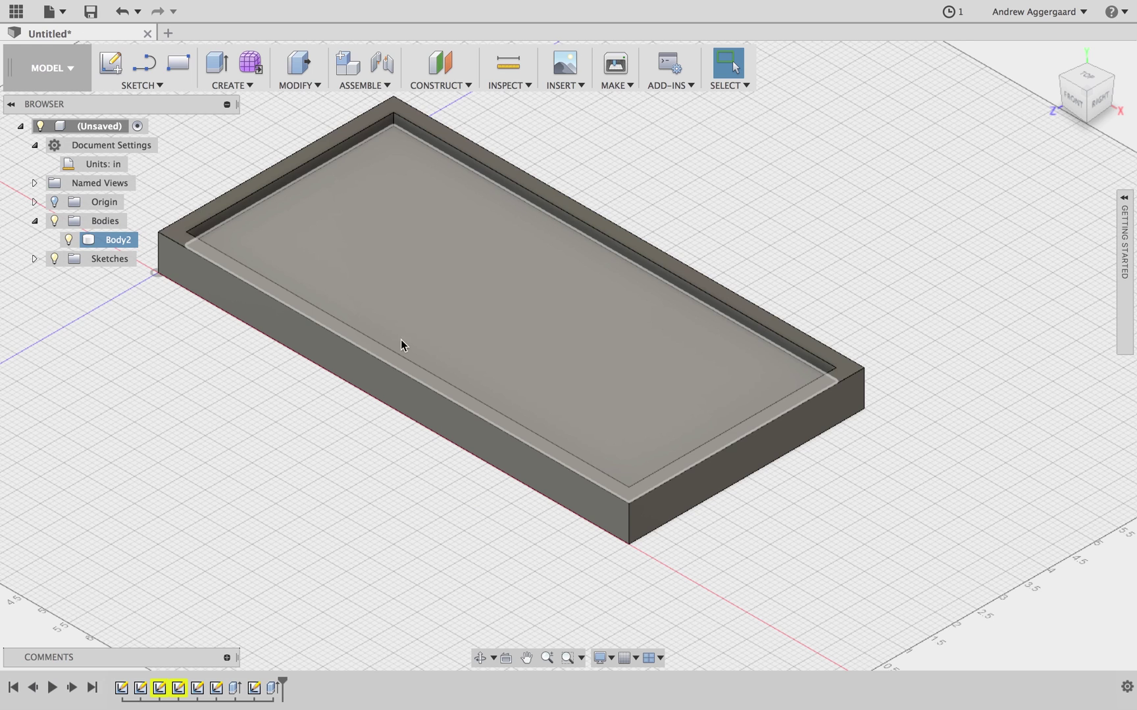
# - Add sketch text reading "Example" on the pocket floor, anchored near its lower-left corner
pyautogui.click(162, 84)
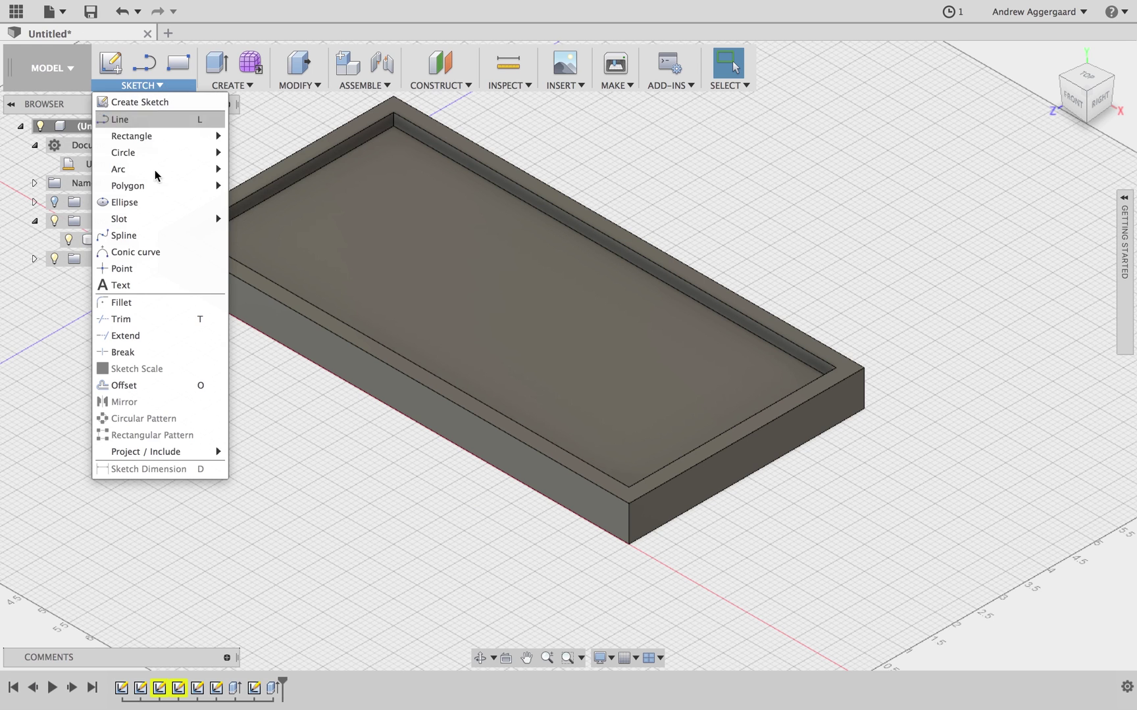
pyautogui.click(130, 287)
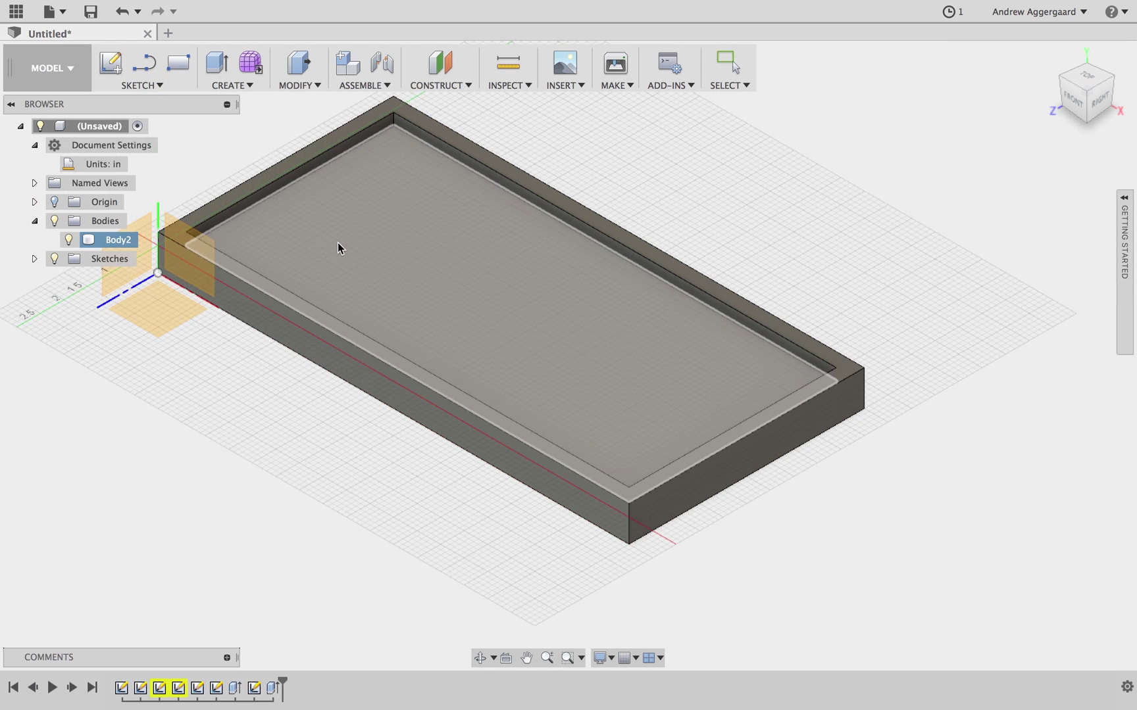
pyautogui.click(337, 245)
pyautogui.moveTo(622, 307)
pyautogui.mouseDown(button='middle')
pyautogui.moveTo(508, 307)
pyautogui.moveTo(272, 338)
pyautogui.moveTo(222, 393)
pyautogui.mouseUp(button='middle')
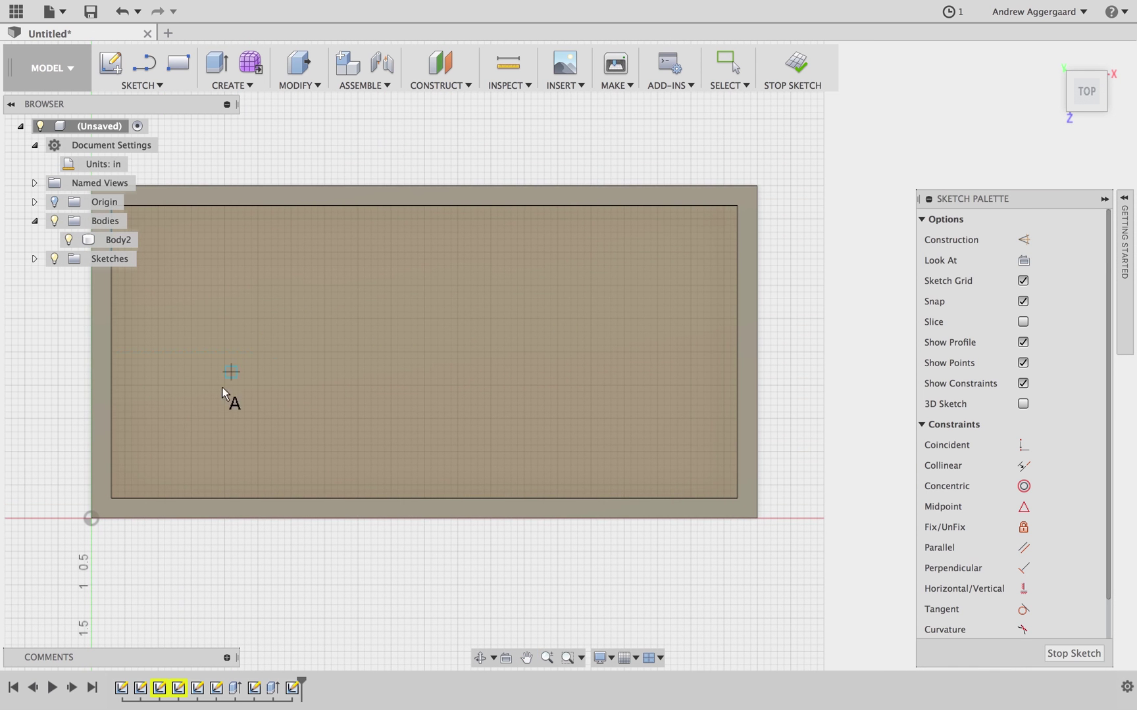
pyautogui.click(169, 427)
pyautogui.click(397, 206)
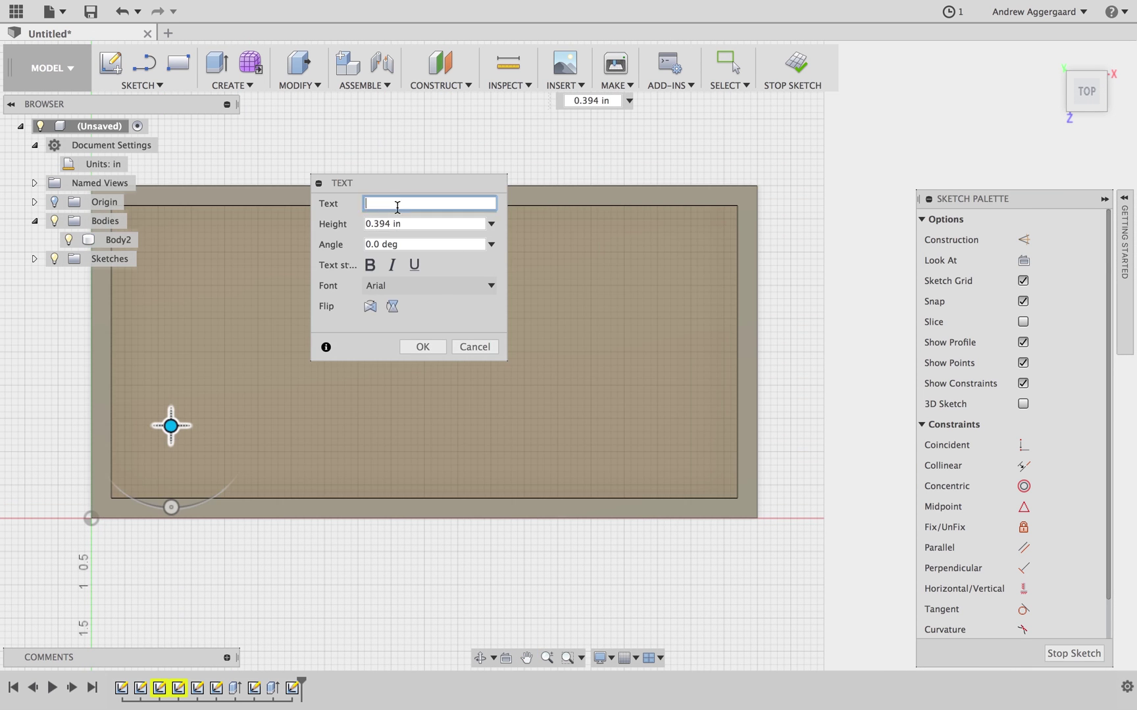
pyautogui.write('Example')
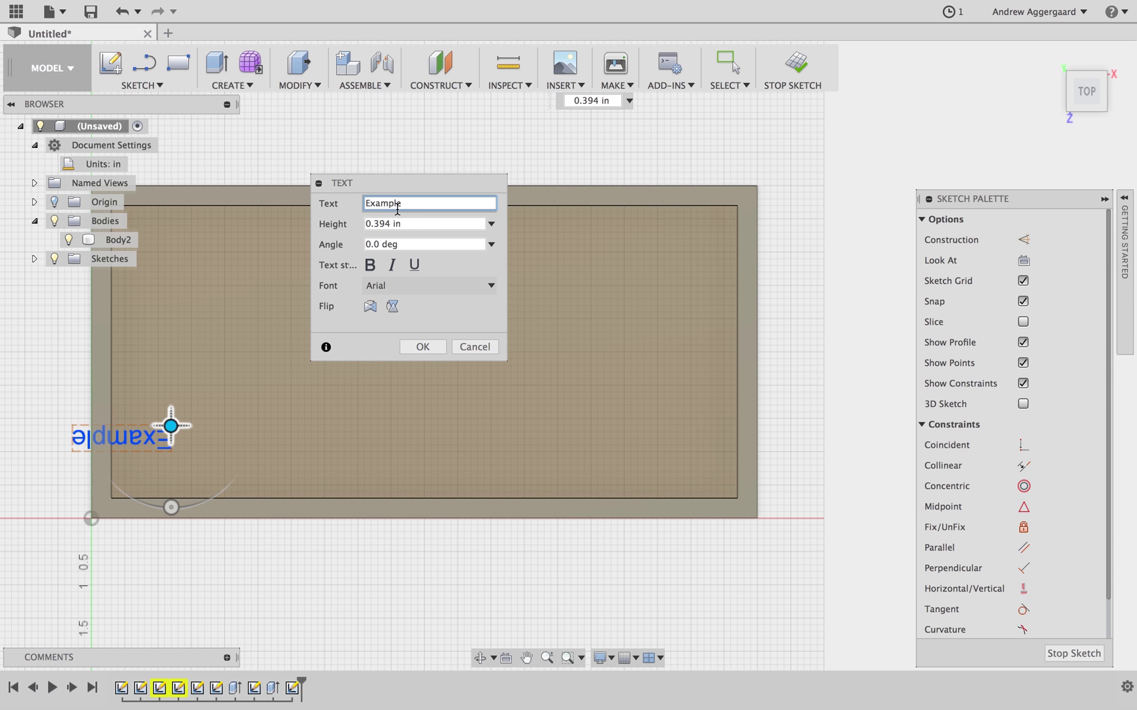
# - Set the text's angle to 180 degrees and its height to 1.85 in
pyautogui.click(427, 223)
pyautogui.click(373, 244)
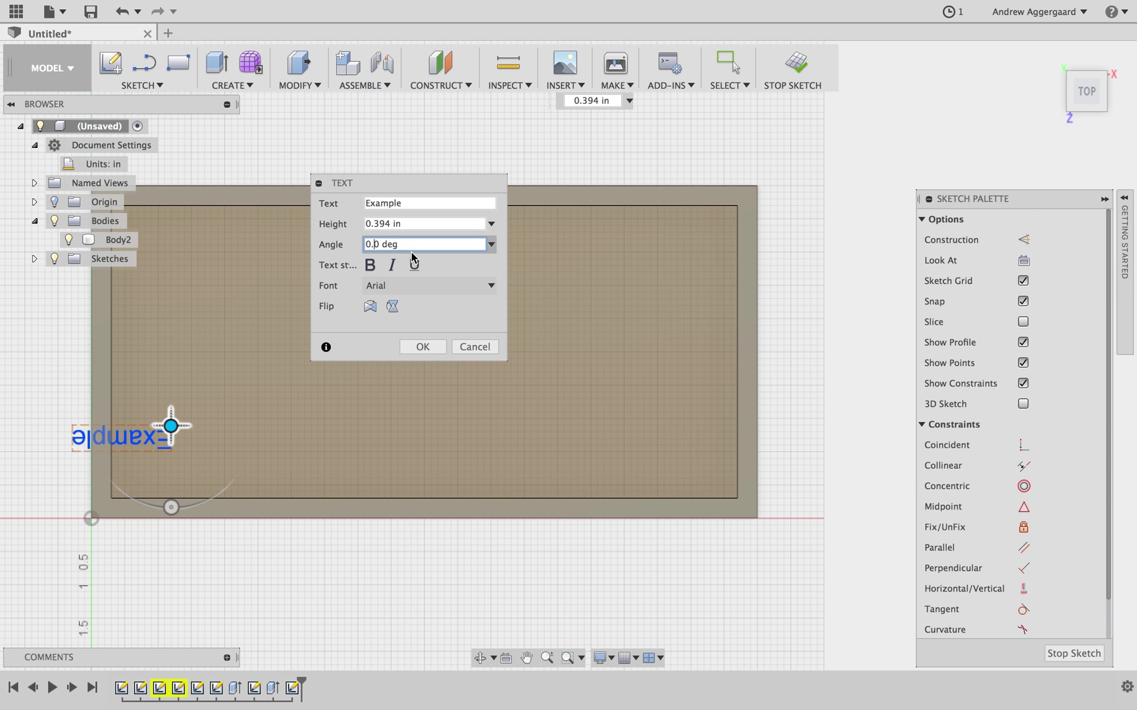
pyautogui.write('180')
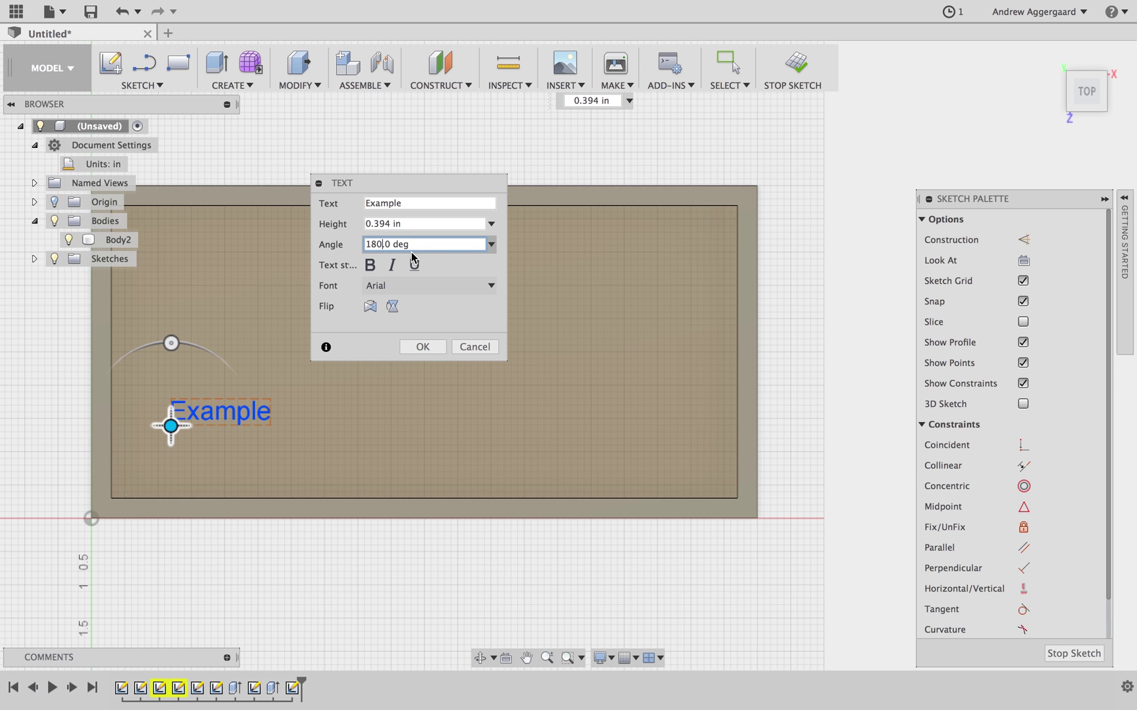
pyautogui.click(392, 224)
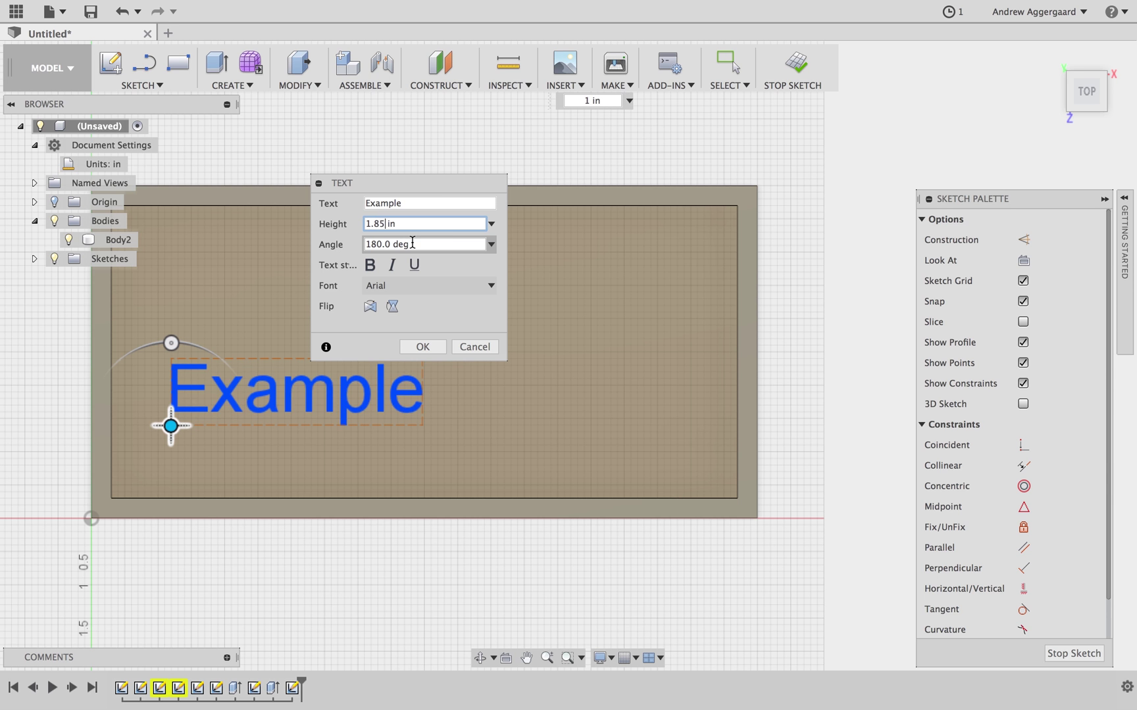
# - Set the text's font to Lucida Handwriting with bold styling and accept the sketch text
pyautogui.click(433, 288)
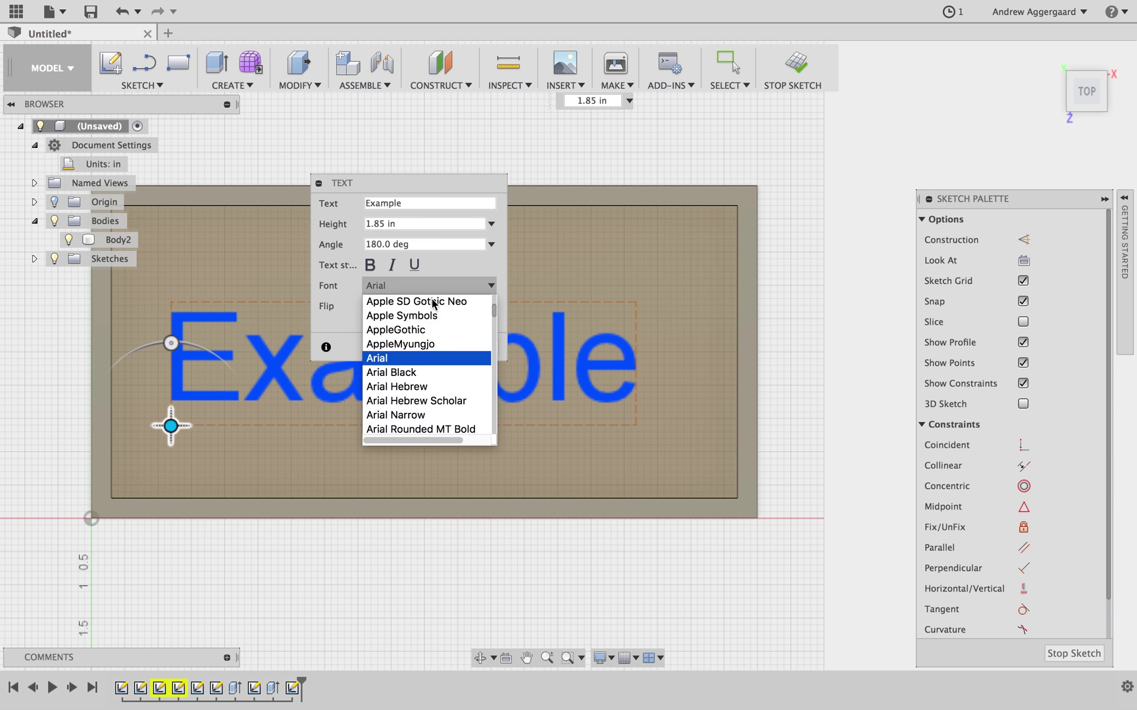
pyautogui.scroll(-20, 430, 375)
pyautogui.scroll(-20, 428, 379)
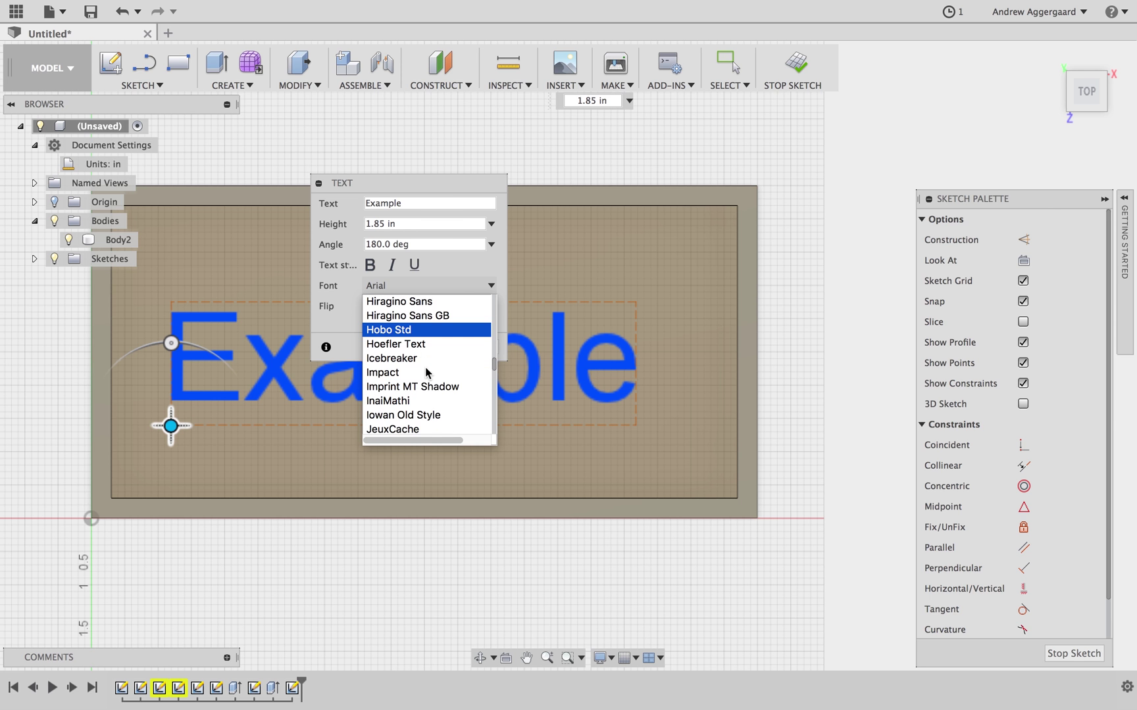
pyautogui.scroll(-10, 426, 372)
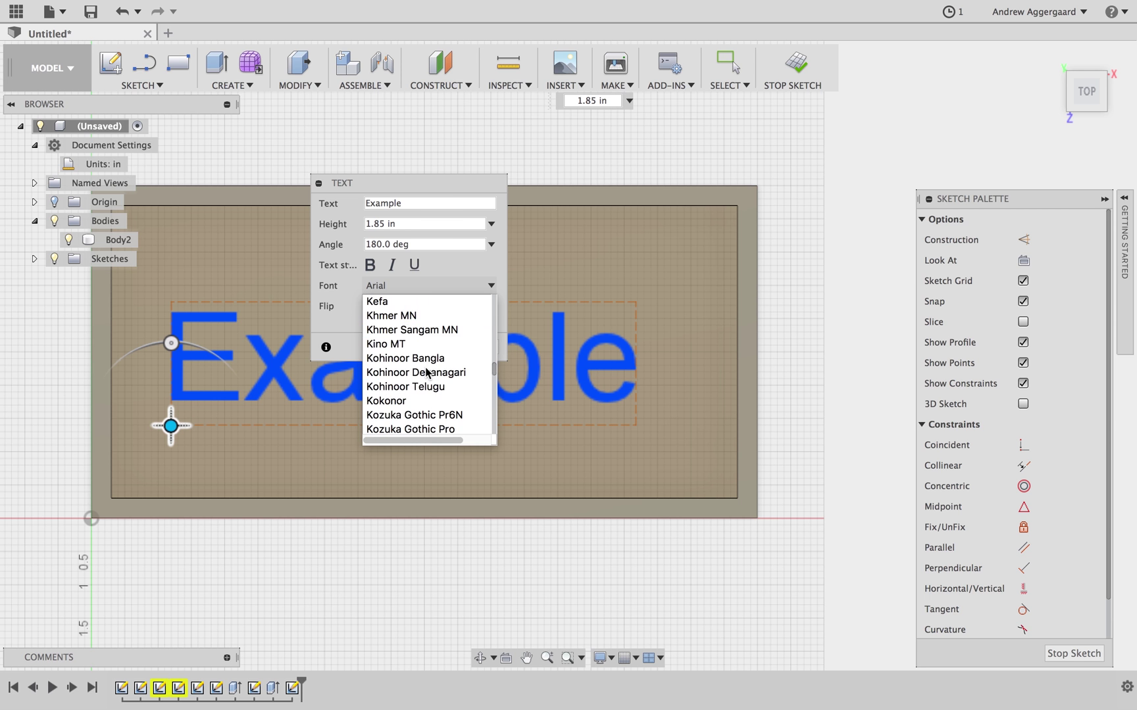
pyautogui.scroll(-2, 426, 372)
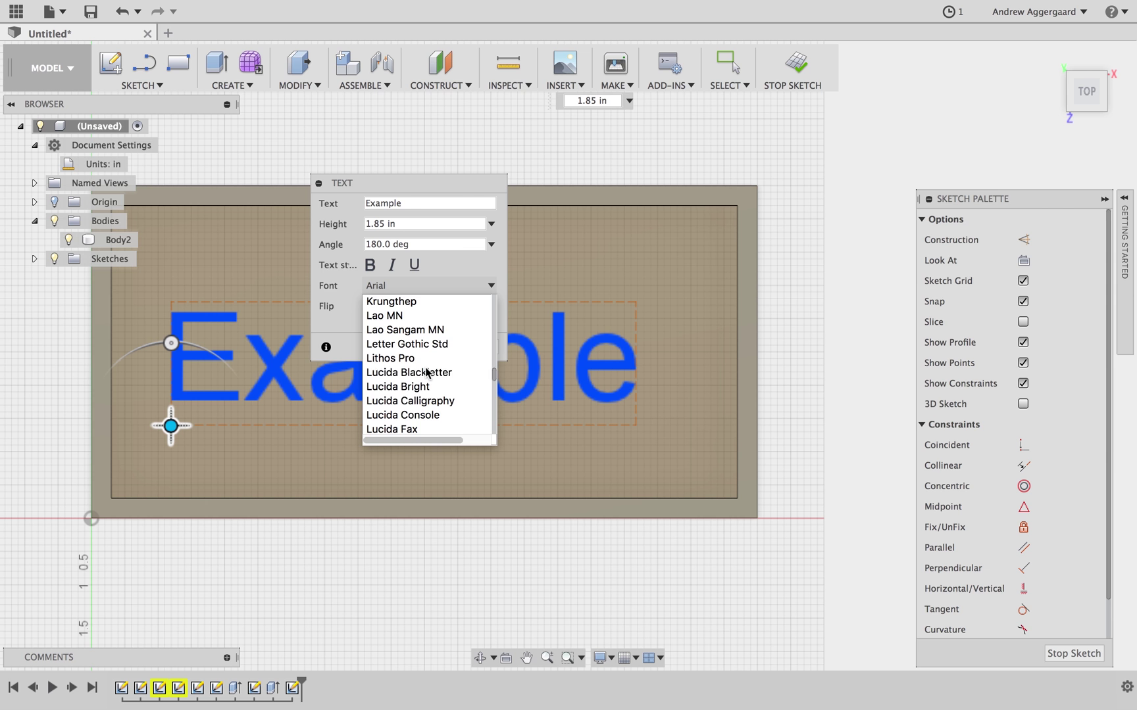
pyautogui.scroll(-2, 459, 401)
pyautogui.click(453, 415)
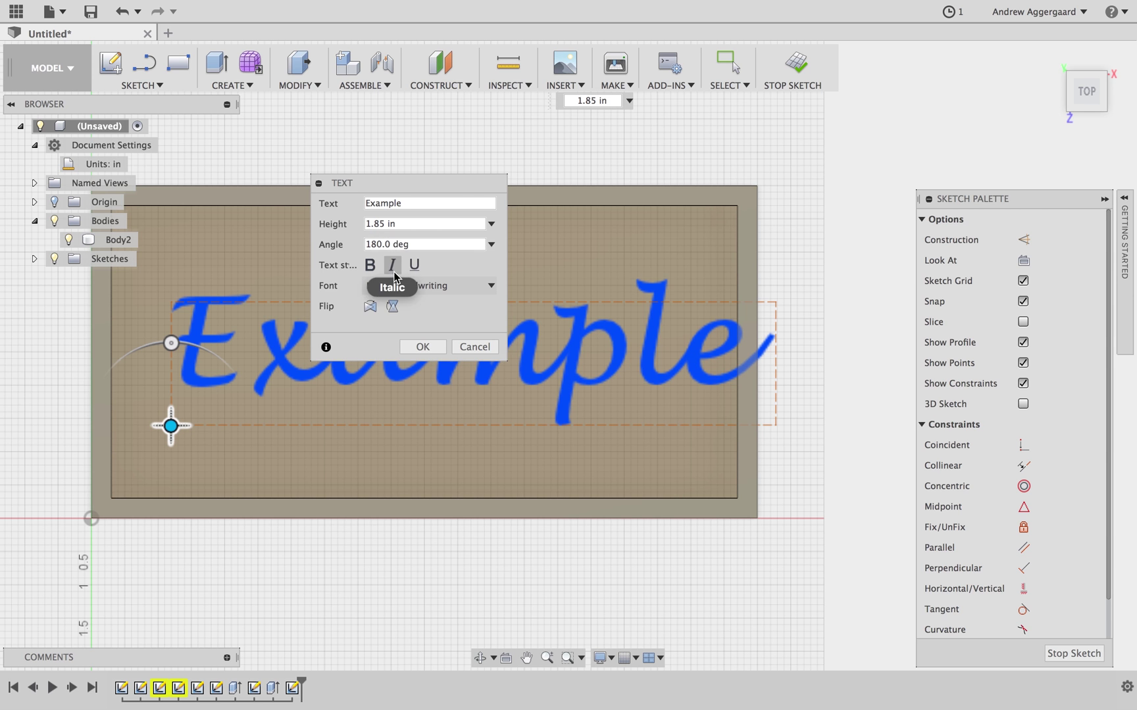
pyautogui.click(370, 266)
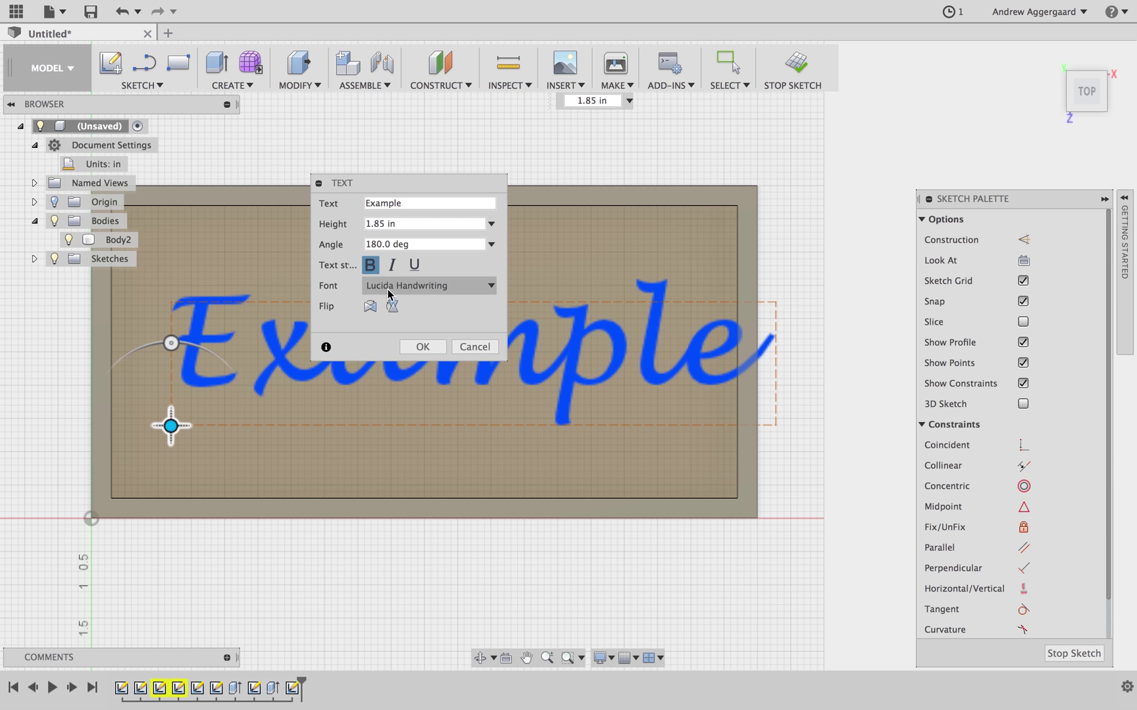
pyautogui.click(424, 347)
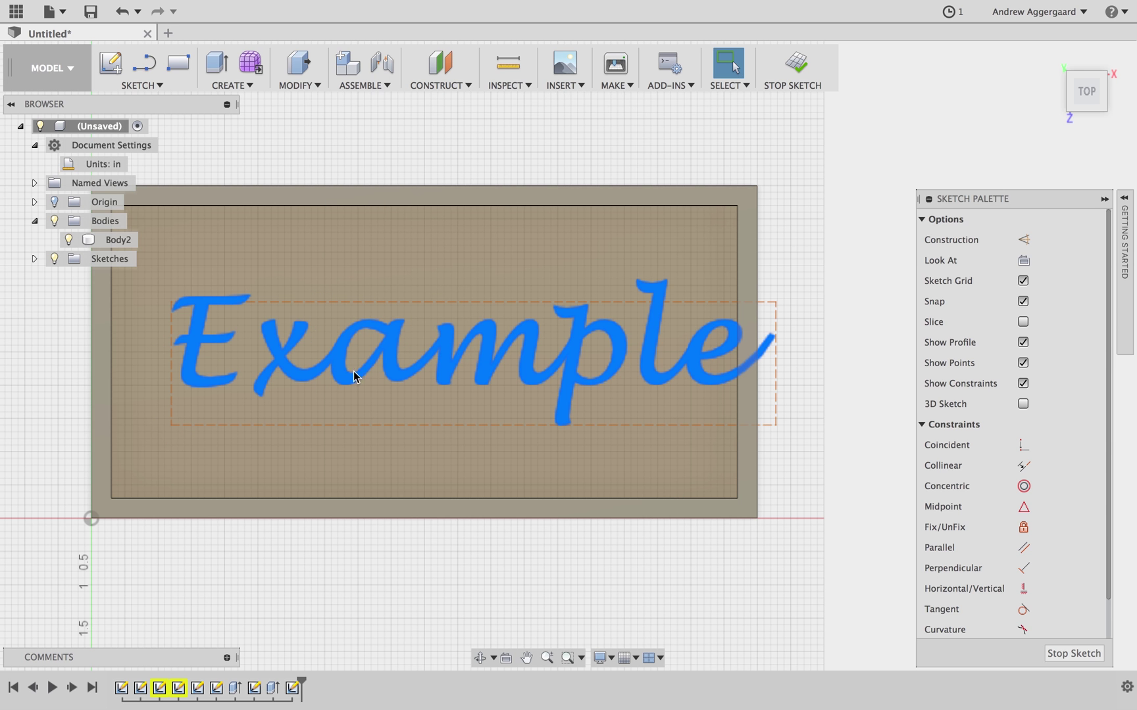
# - Move the "Example" text's anchor toward the pocket's left edge so the lettering fits inside the pocket, and finish the sketch
pyautogui.doubleClick(198, 349)
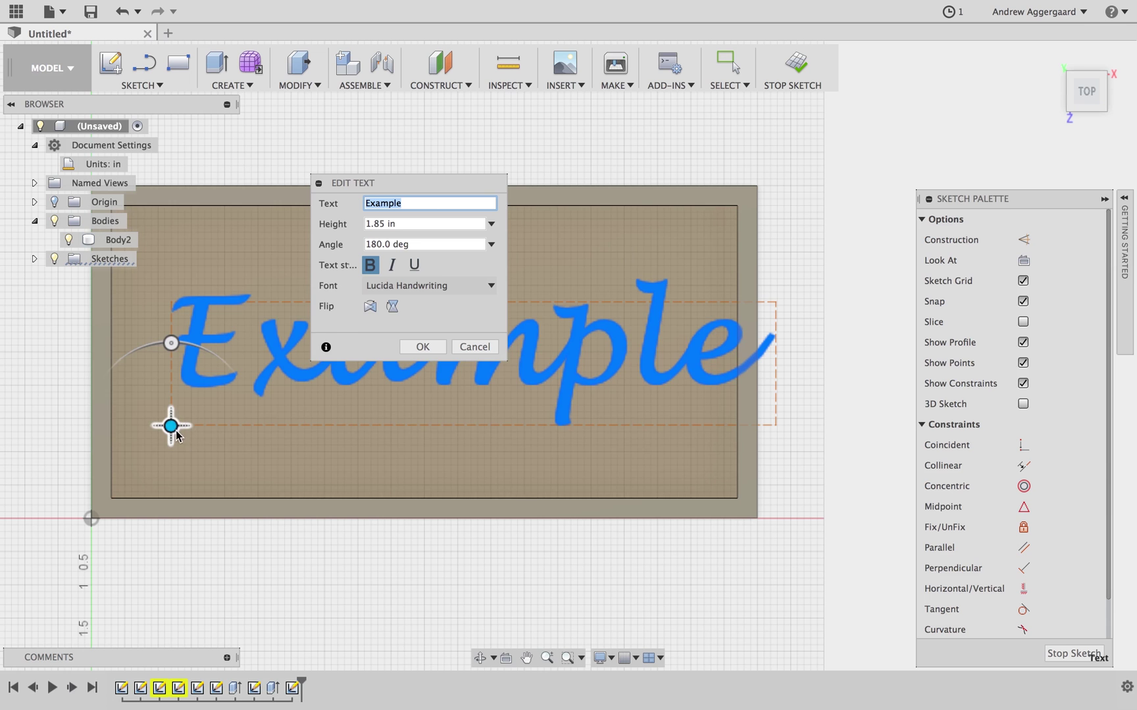
pyautogui.moveTo(171, 426); pyautogui.dragTo(124, 432)
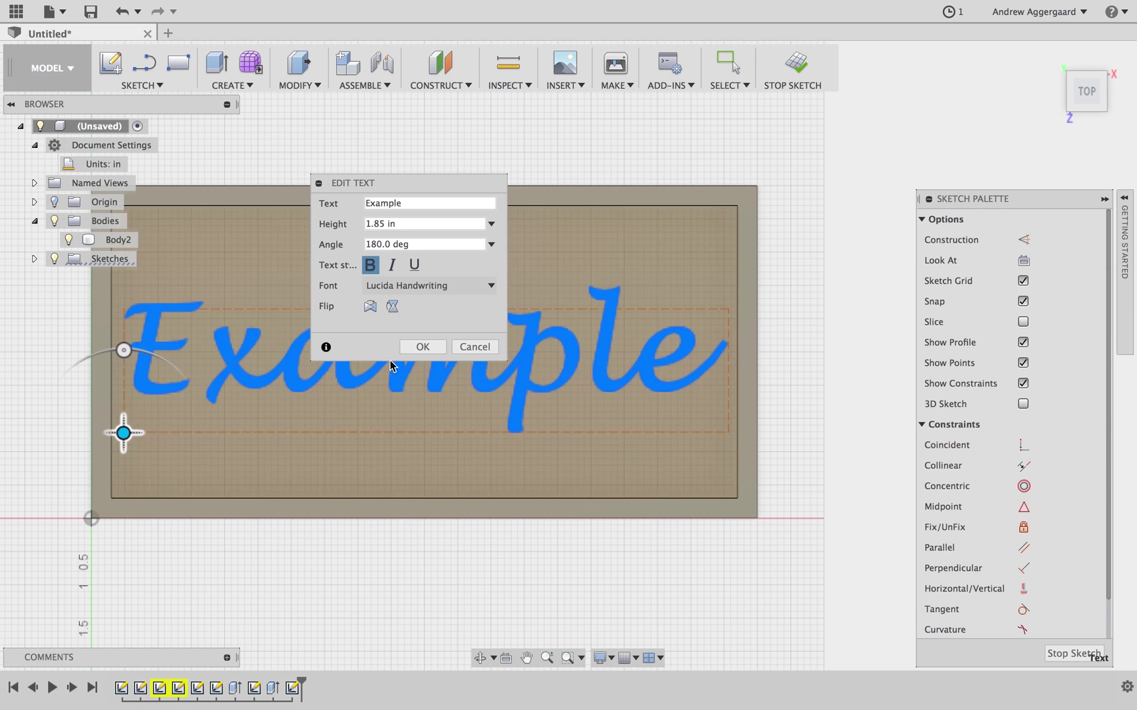
pyautogui.click(421, 347)
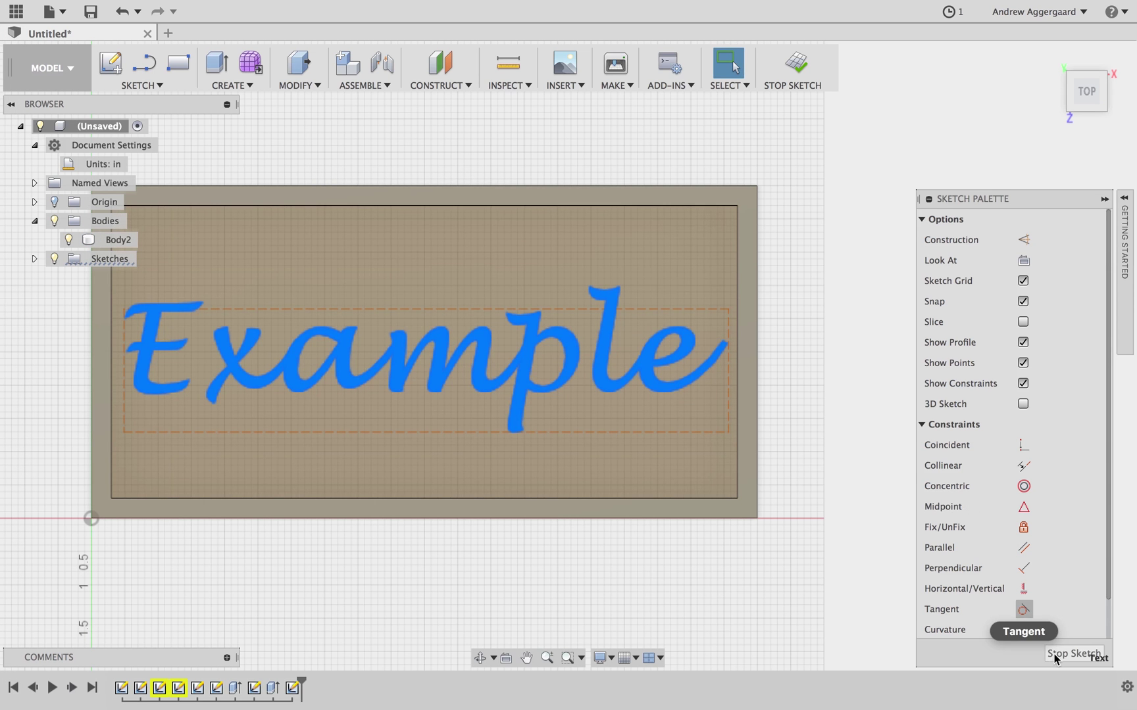
pyautogui.click(1054, 654)
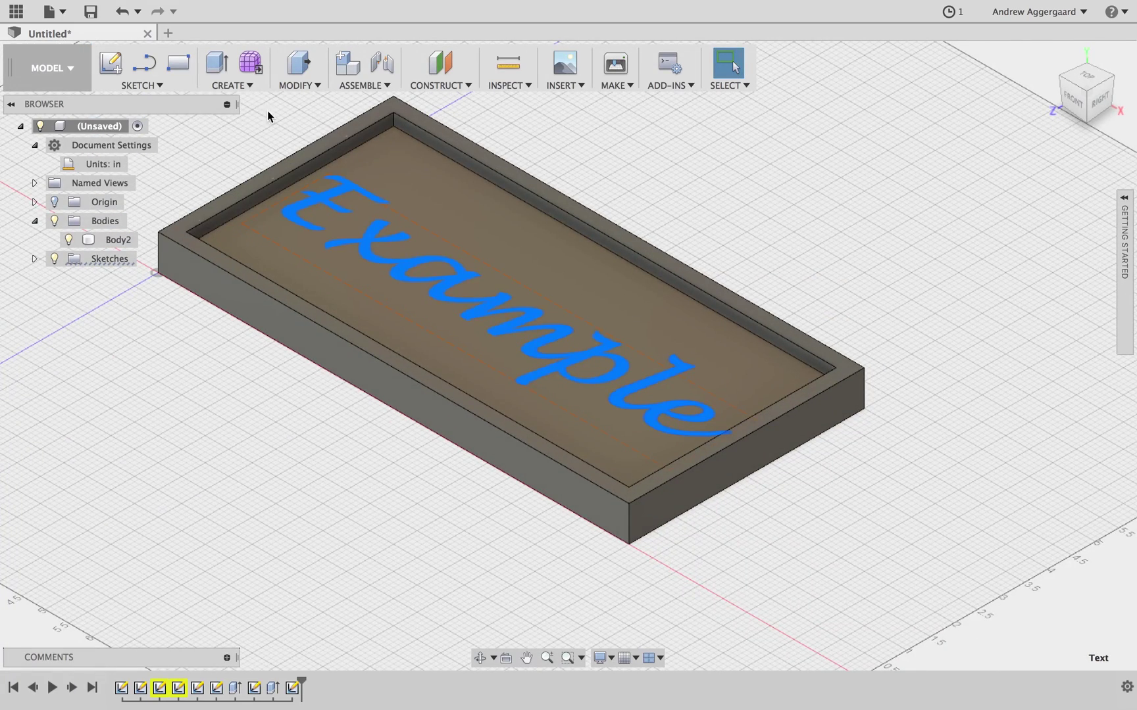
# - Extrude the "Example" text 0.25 in up from the pocket floor, joining it to the board
pyautogui.click(209, 68)
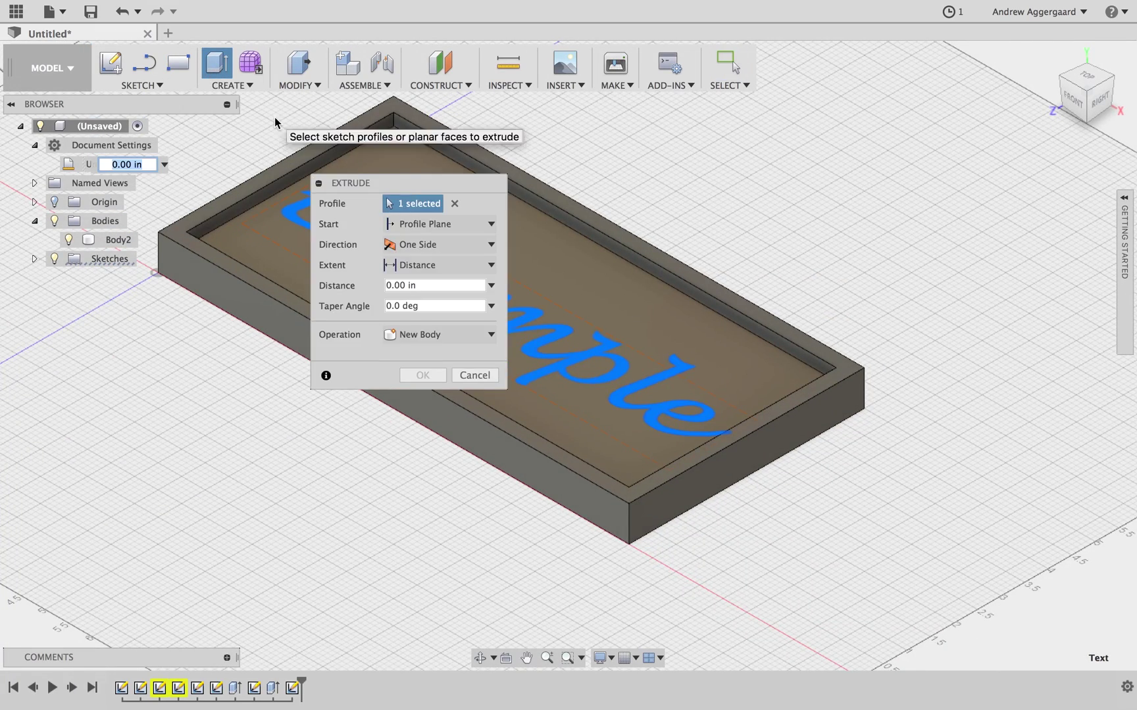
pyautogui.moveTo(431, 183); pyautogui.dragTo(159, 364)
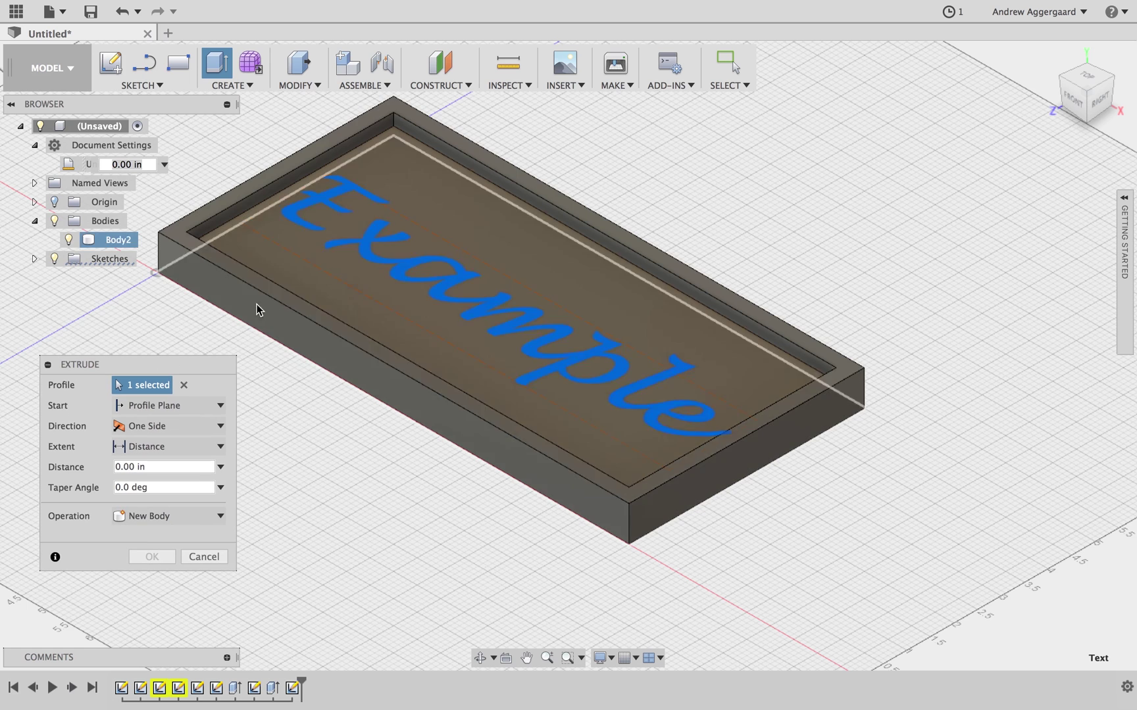
pyautogui.click(367, 254)
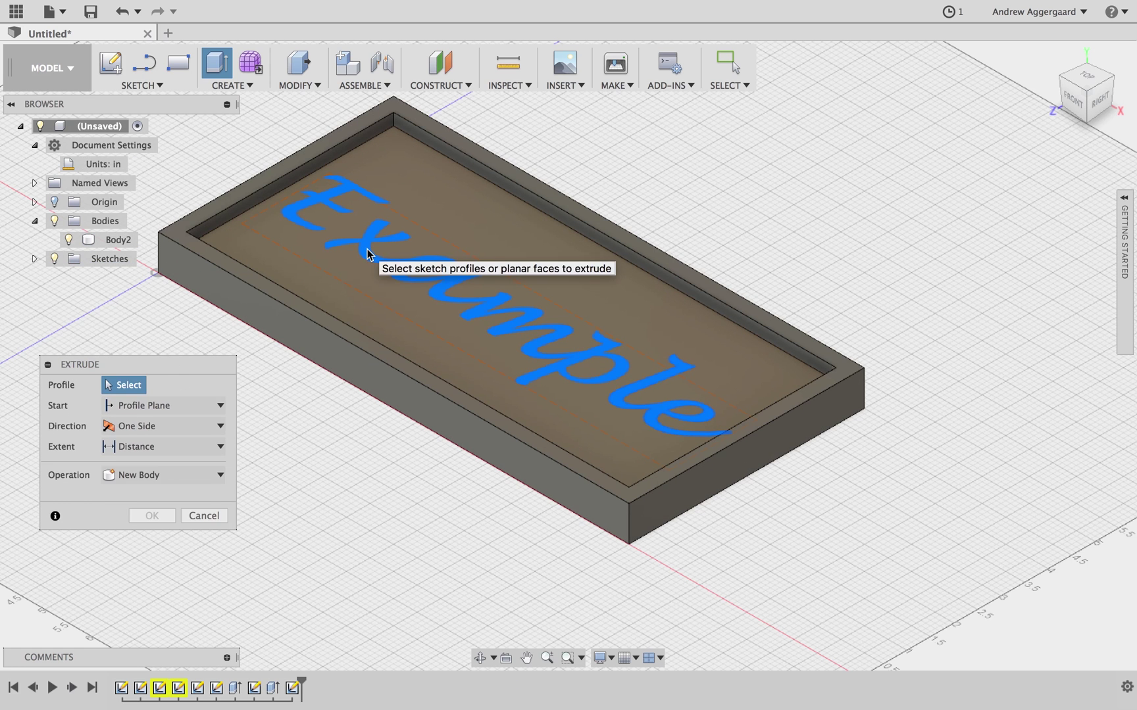
pyautogui.click(367, 254)
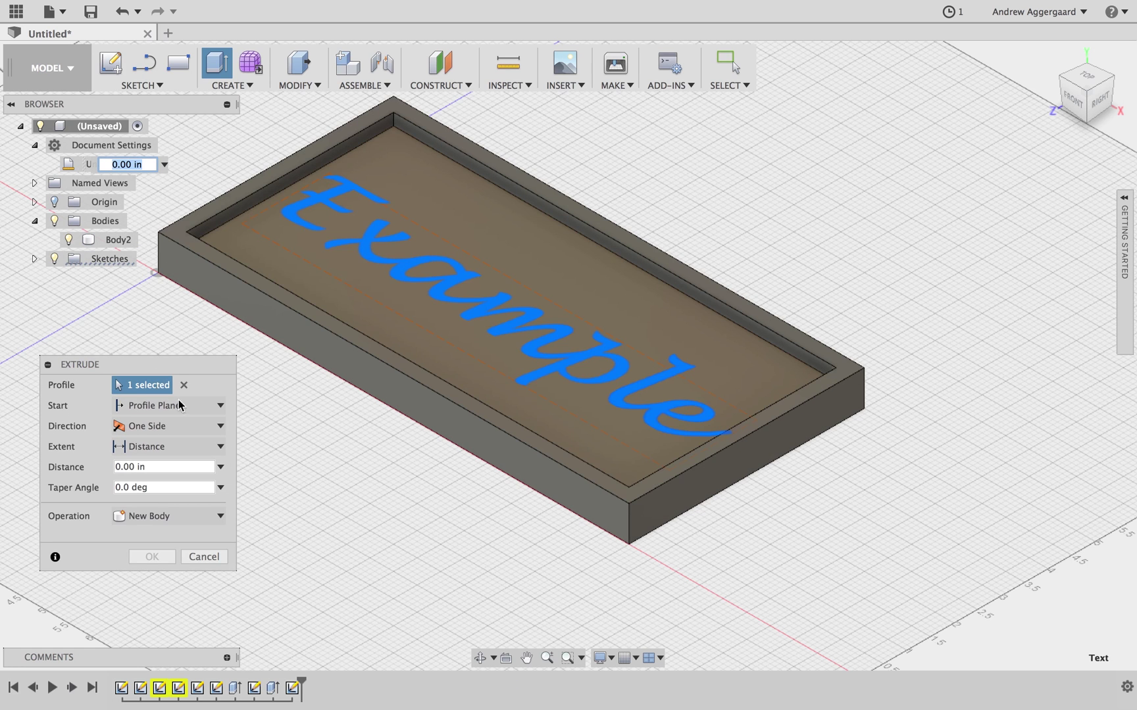
pyautogui.click(135, 468)
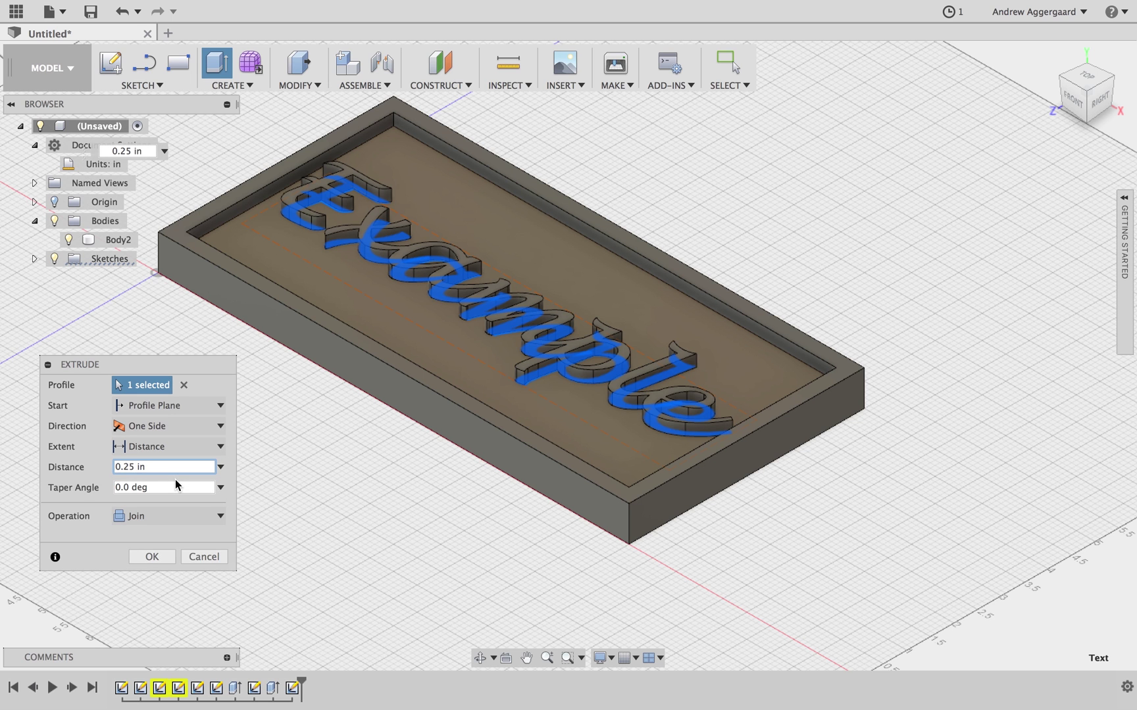
pyautogui.click(164, 556)
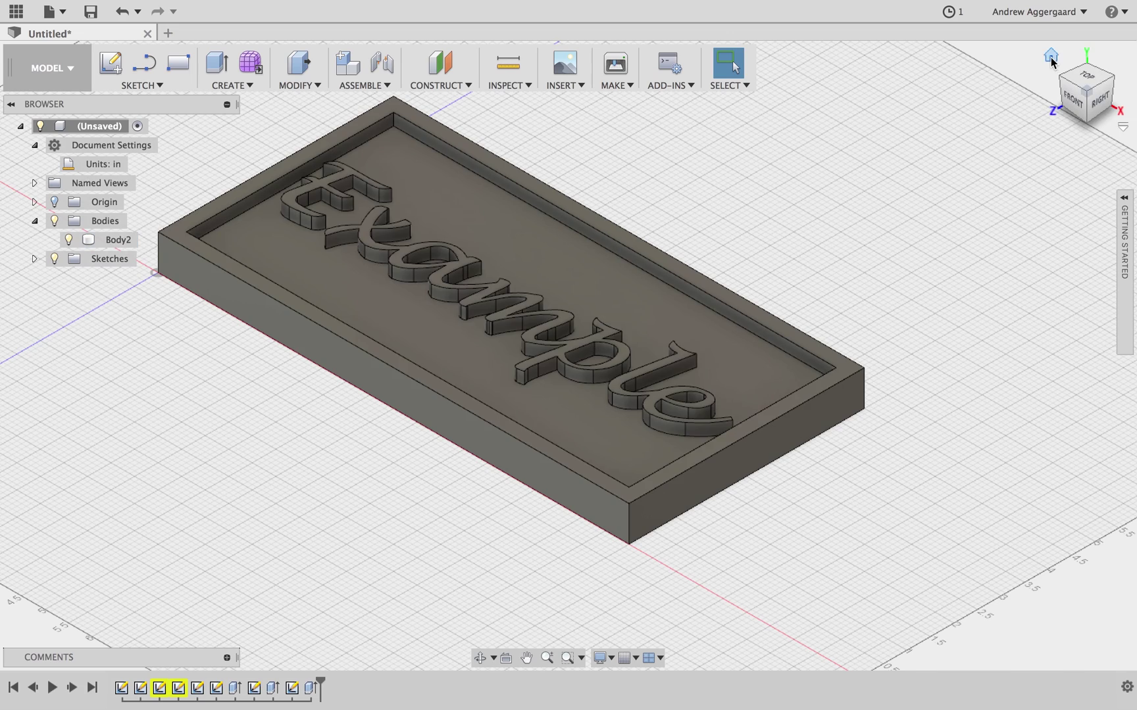
# - Switch to the CAM workspace and change its active units to inches
pyautogui.click(1051, 58)
pyautogui.click(1090, 78)
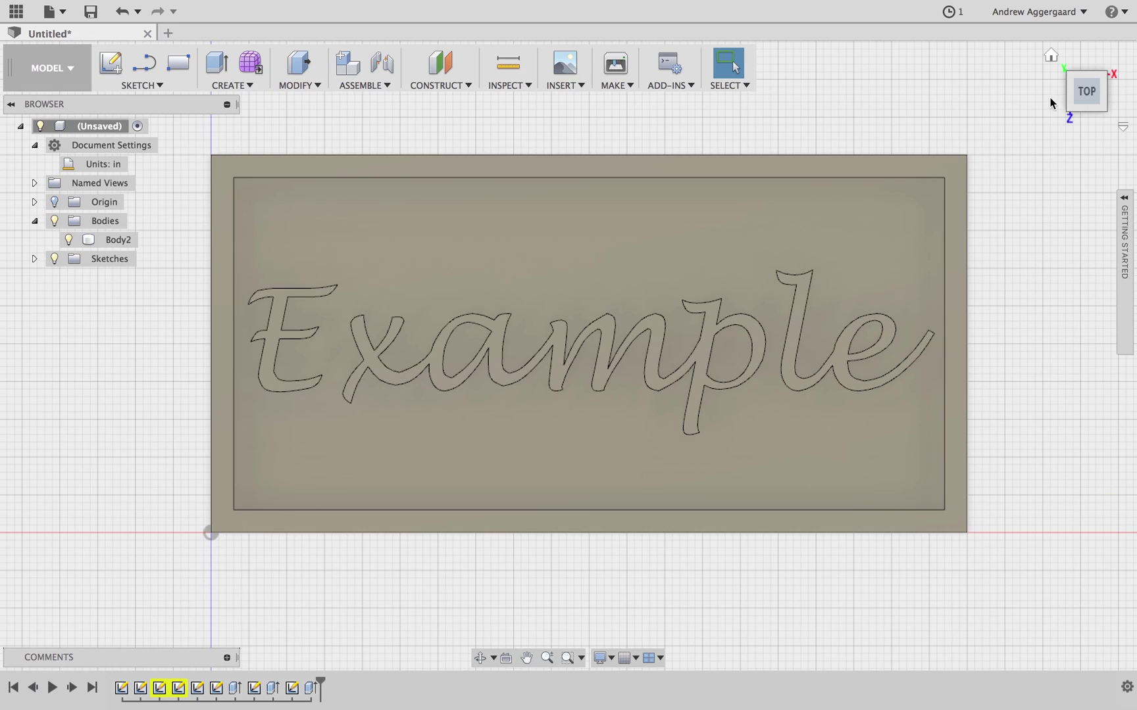
pyautogui.click(1050, 58)
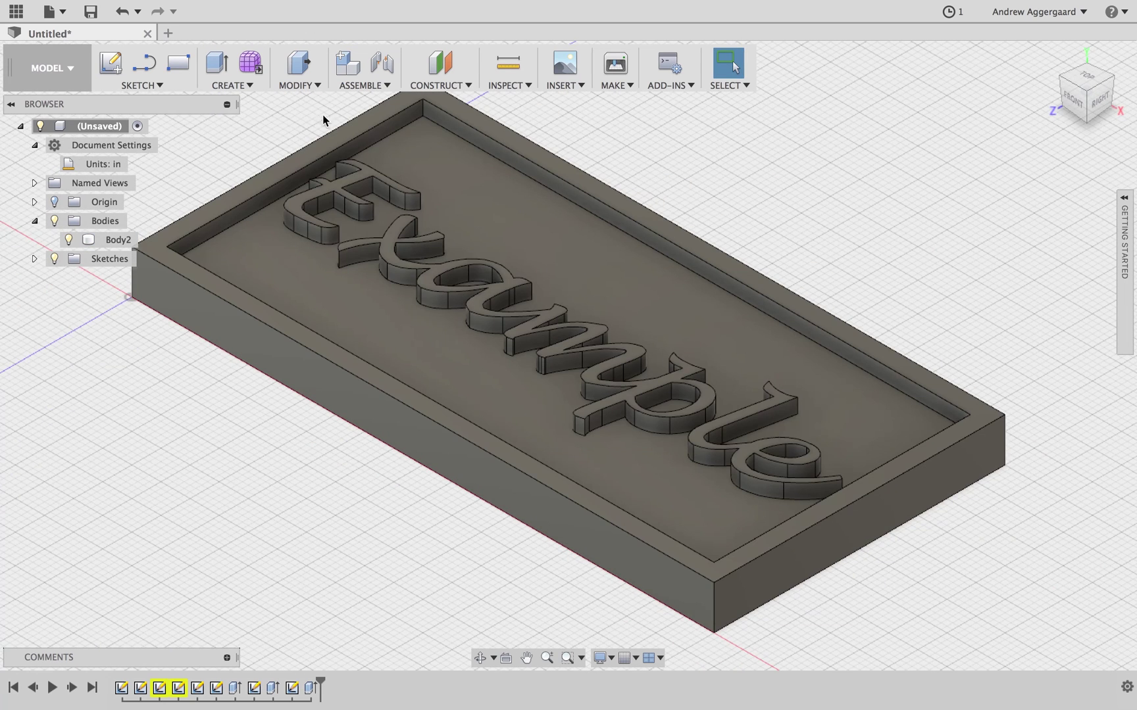
pyautogui.click(71, 70)
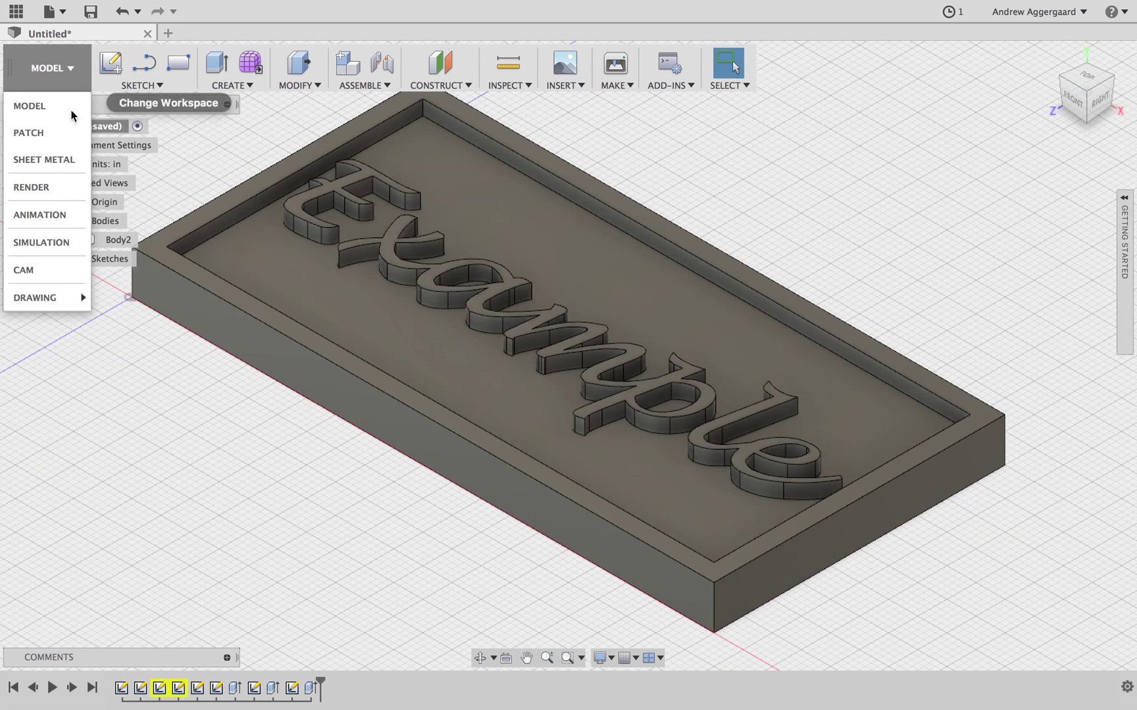
pyautogui.click(55, 270)
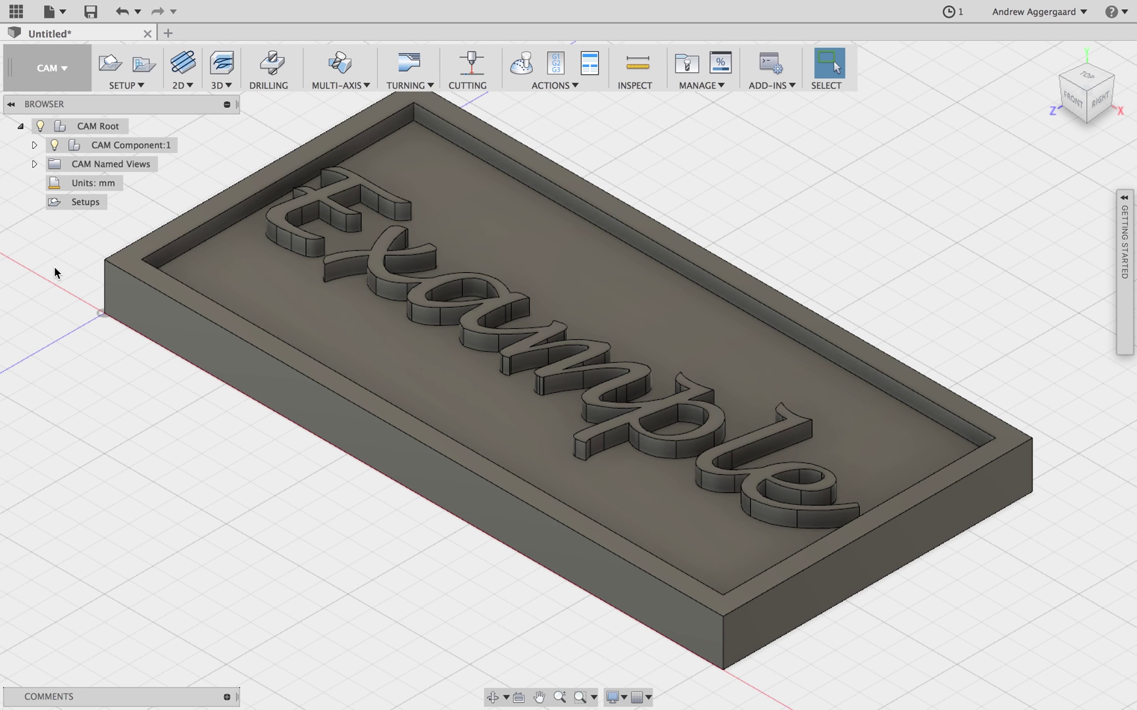
pyautogui.click(132, 184)
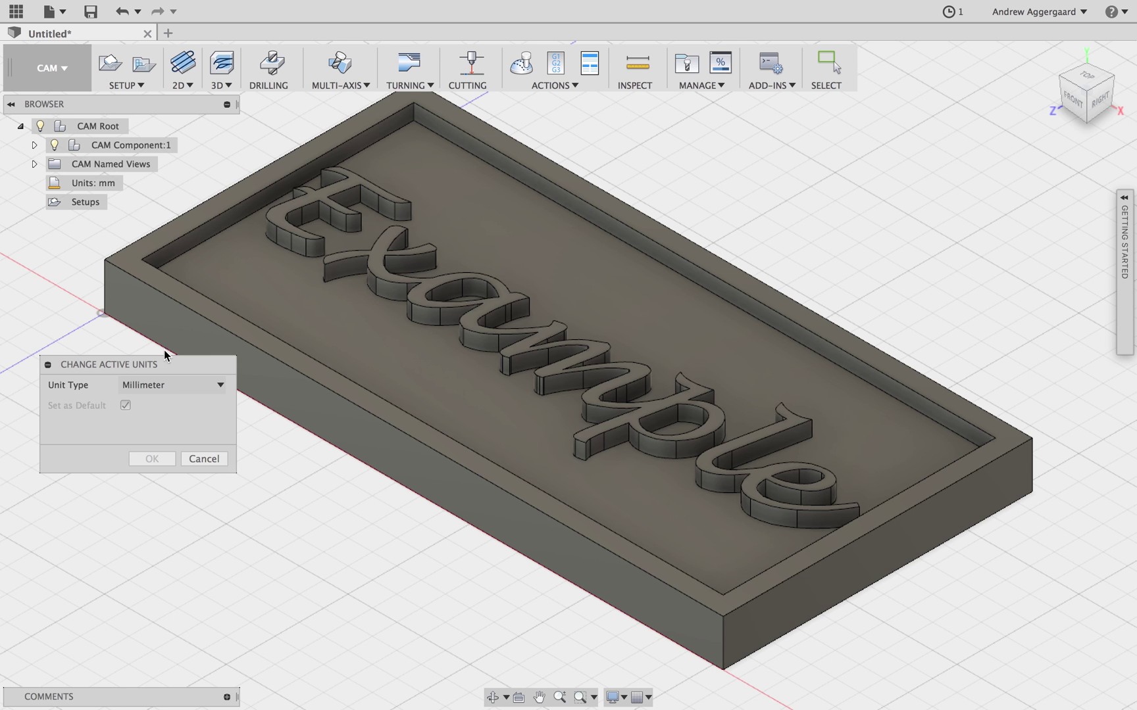
pyautogui.click(180, 388)
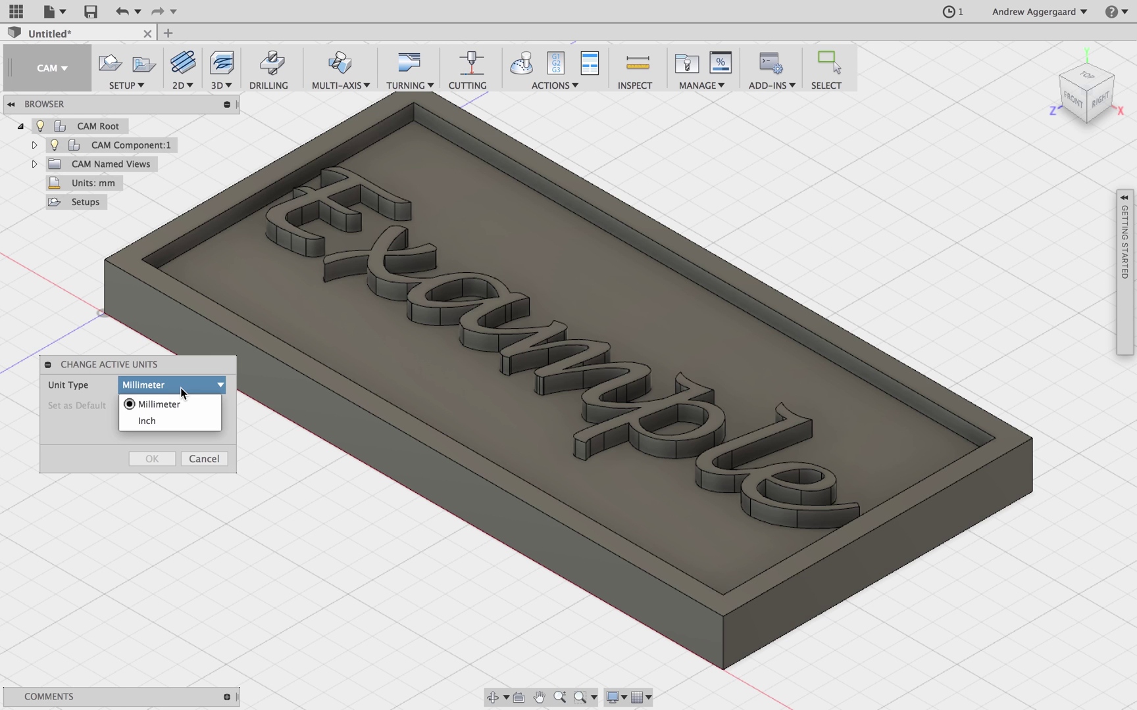
pyautogui.click(175, 422)
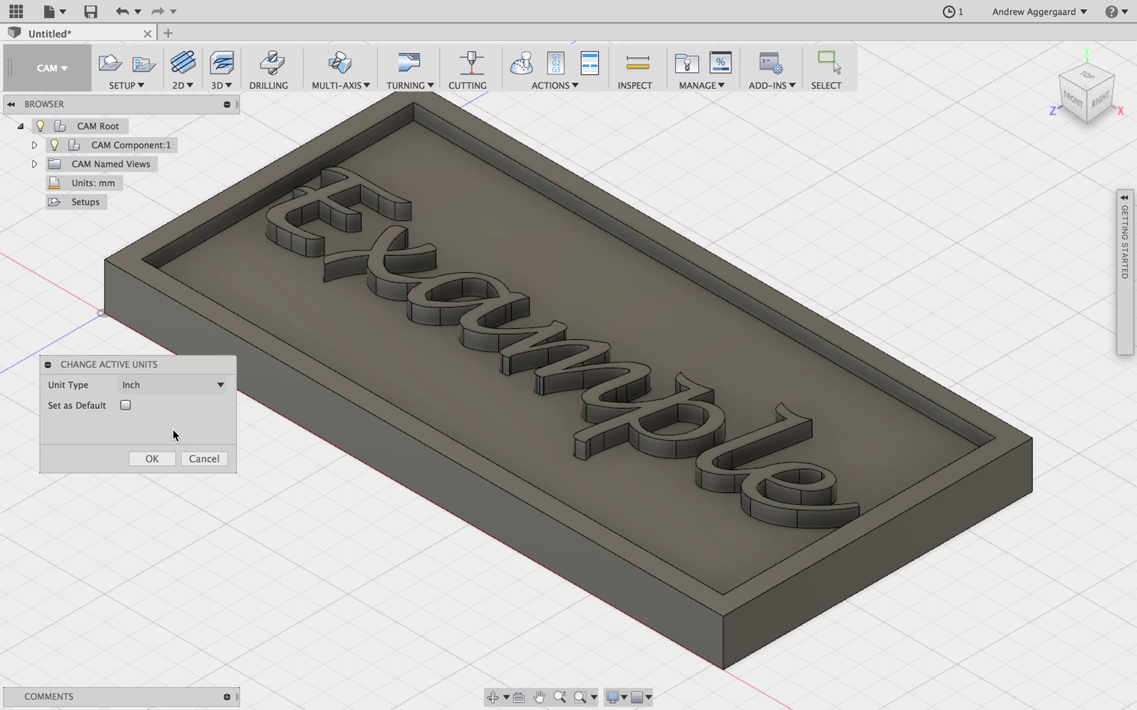
pyautogui.click(154, 459)
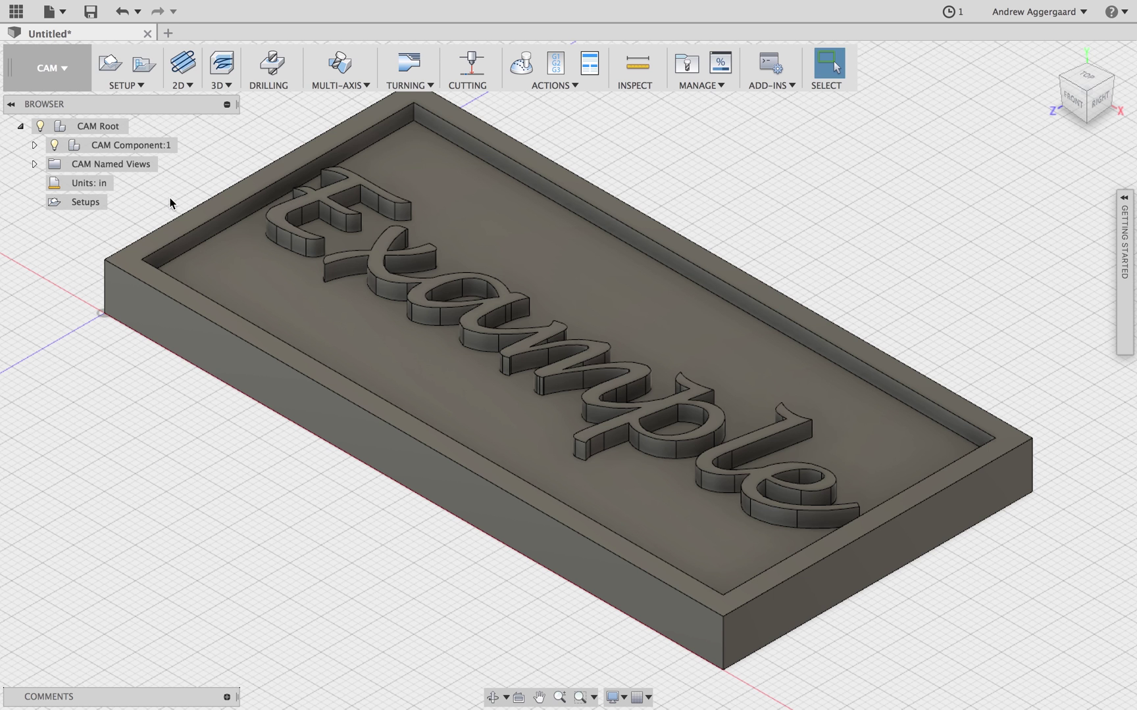
# - Create a new machining setup with Milling as the operation type
pyautogui.click(141, 85)
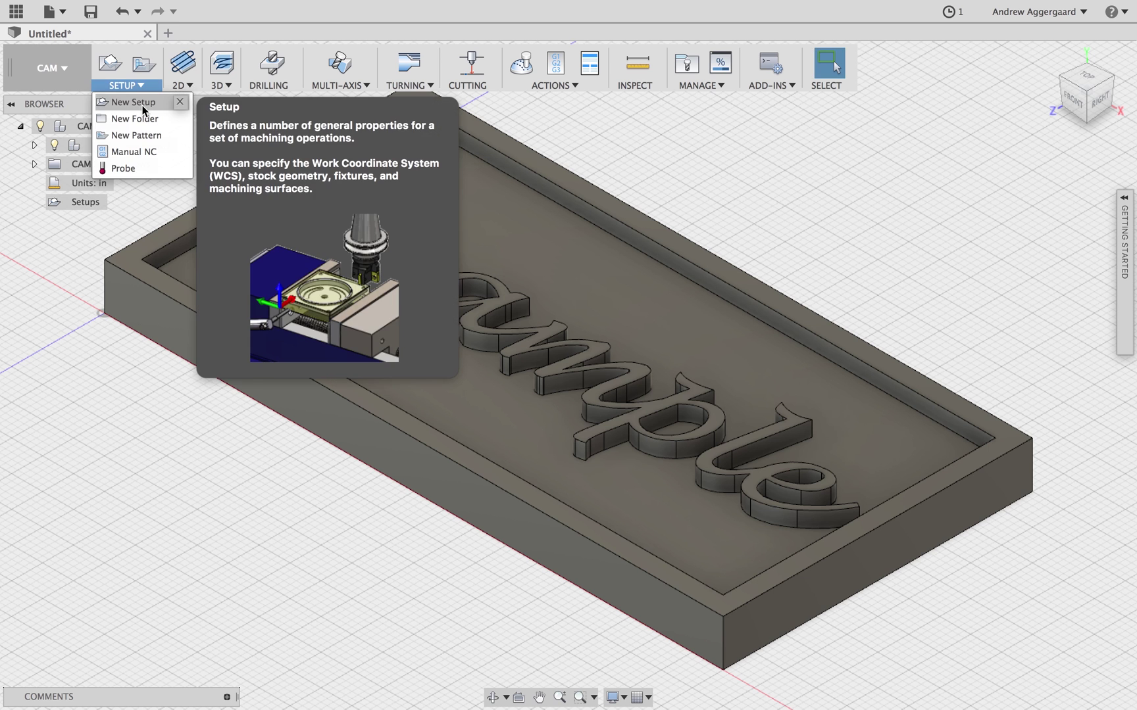
pyautogui.click(138, 102)
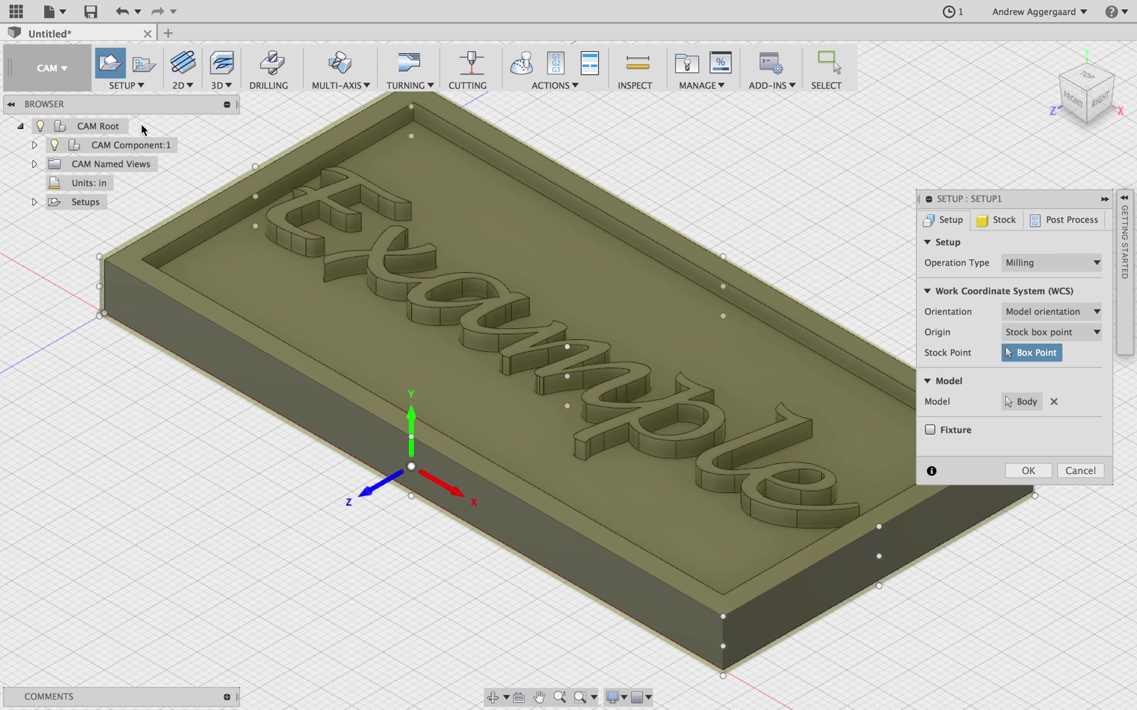
pyautogui.click(1052, 263)
pyautogui.click(1063, 282)
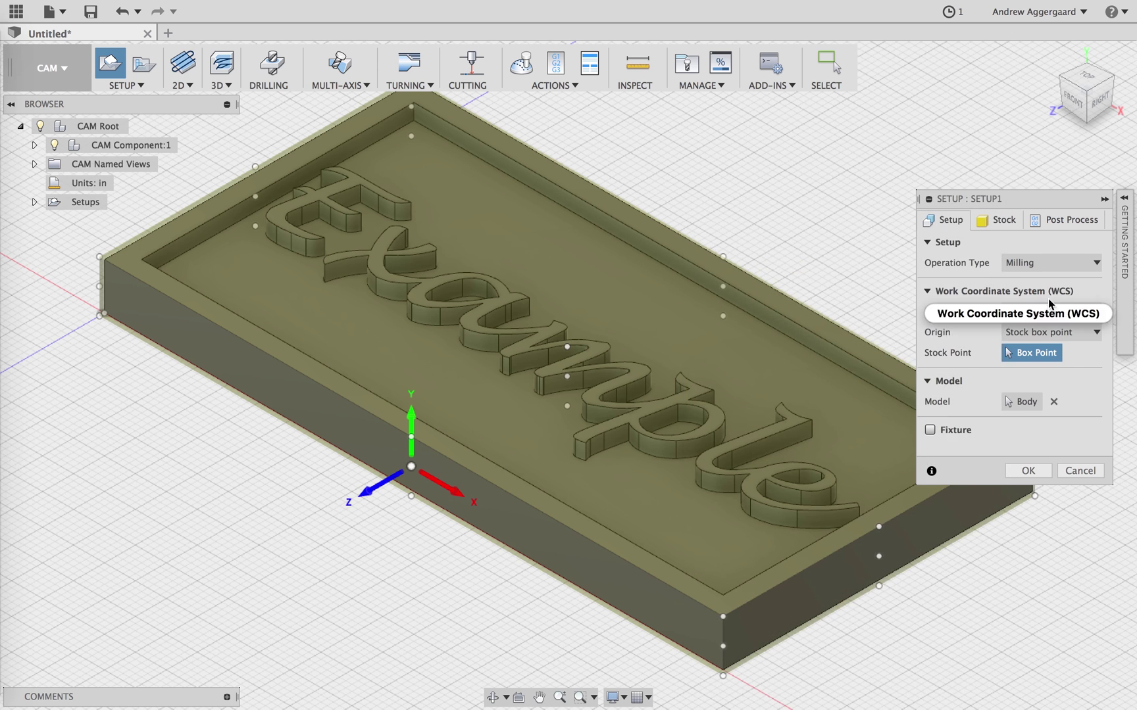
# - Orient the setup by Z axis/plane and X axis, using the lettering's top face for Z and the board's short end face for X
pyautogui.click(1057, 313)
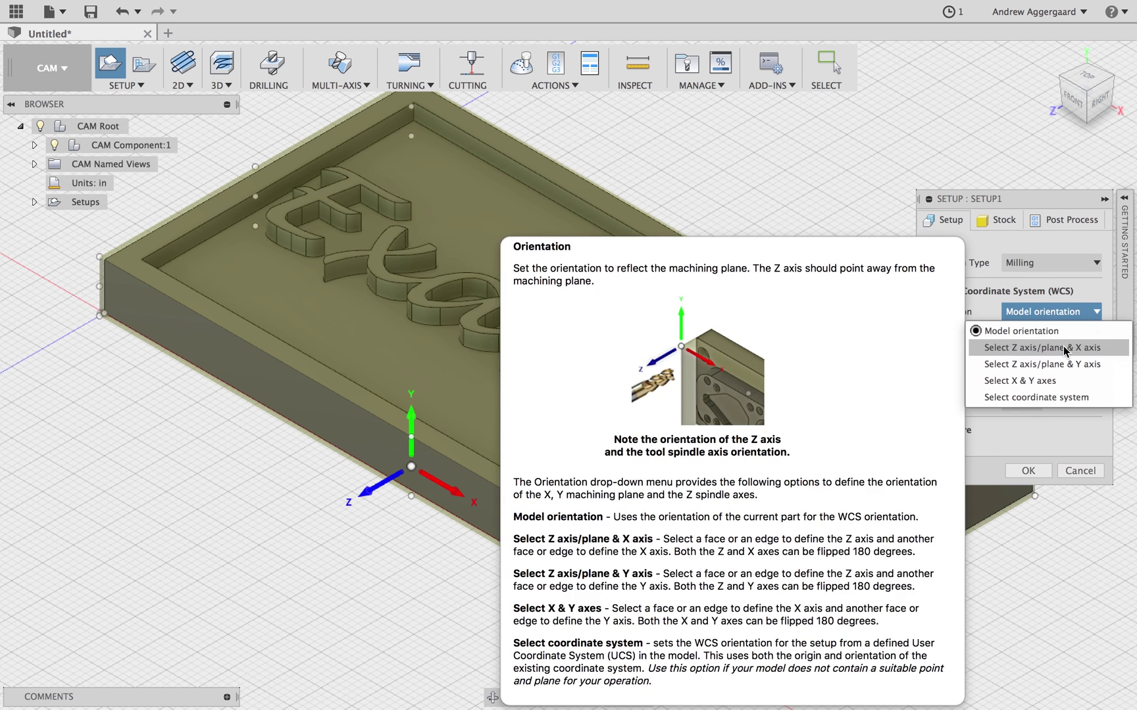
pyautogui.click(1062, 348)
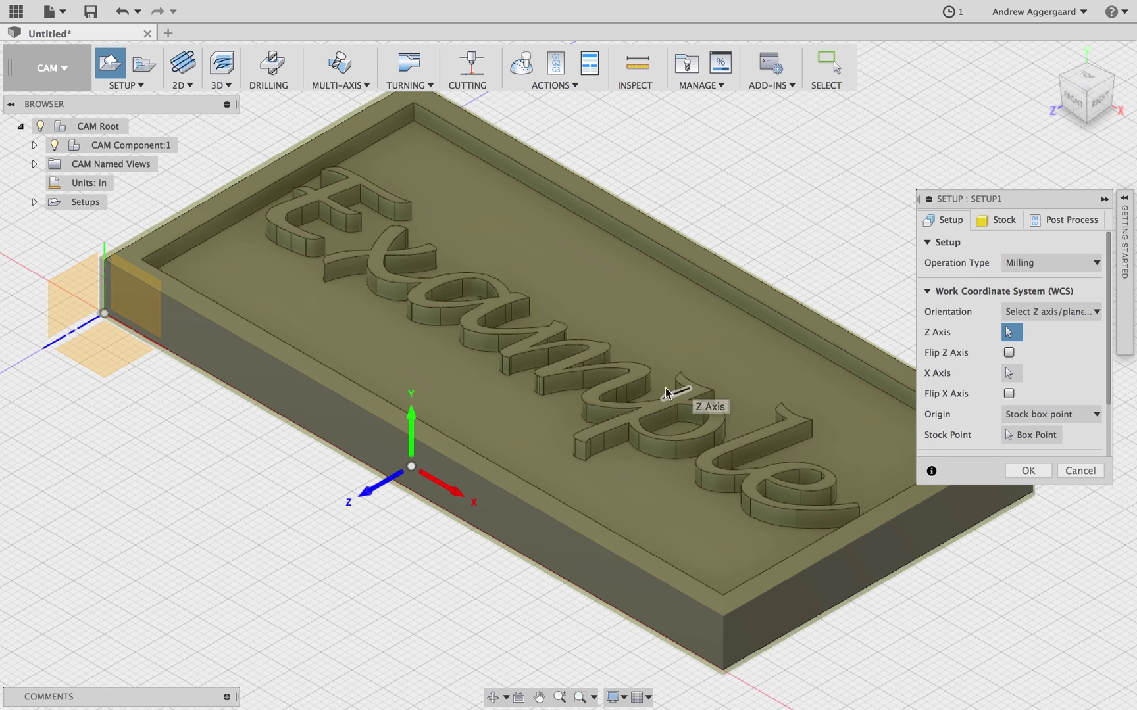
pyautogui.click(648, 407)
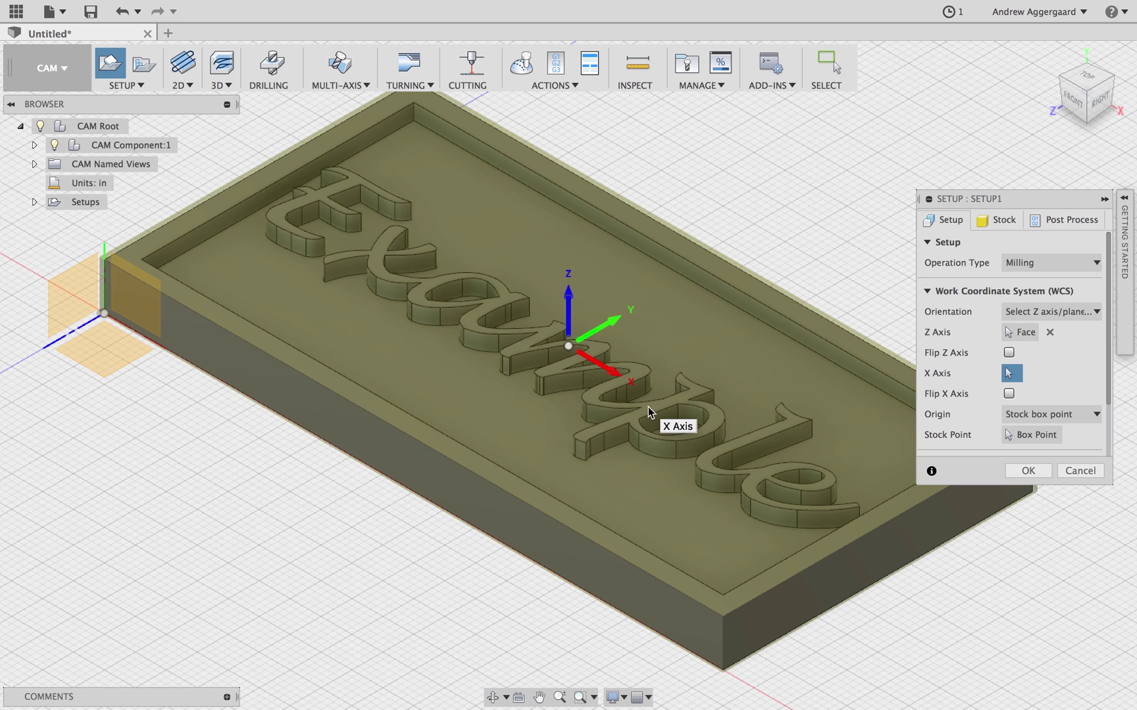
pyautogui.click(868, 566)
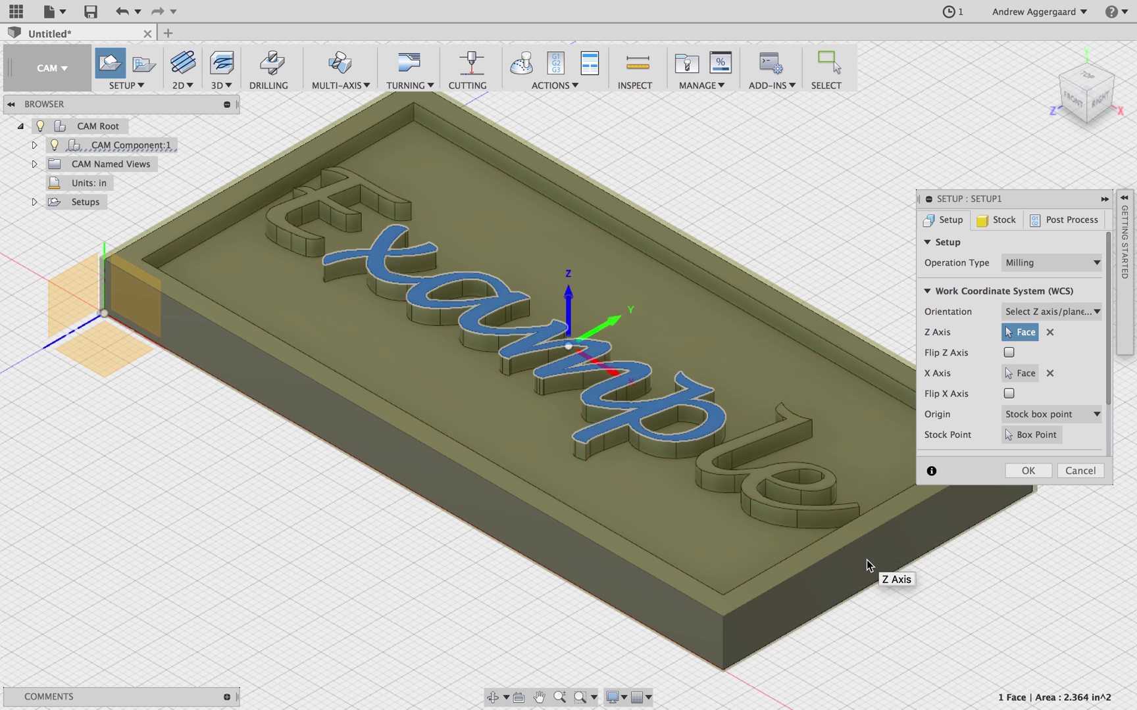
# - Place the setup's origin on the stock box's top corner directly above the model origin and accept the setup
pyautogui.click(569, 346)
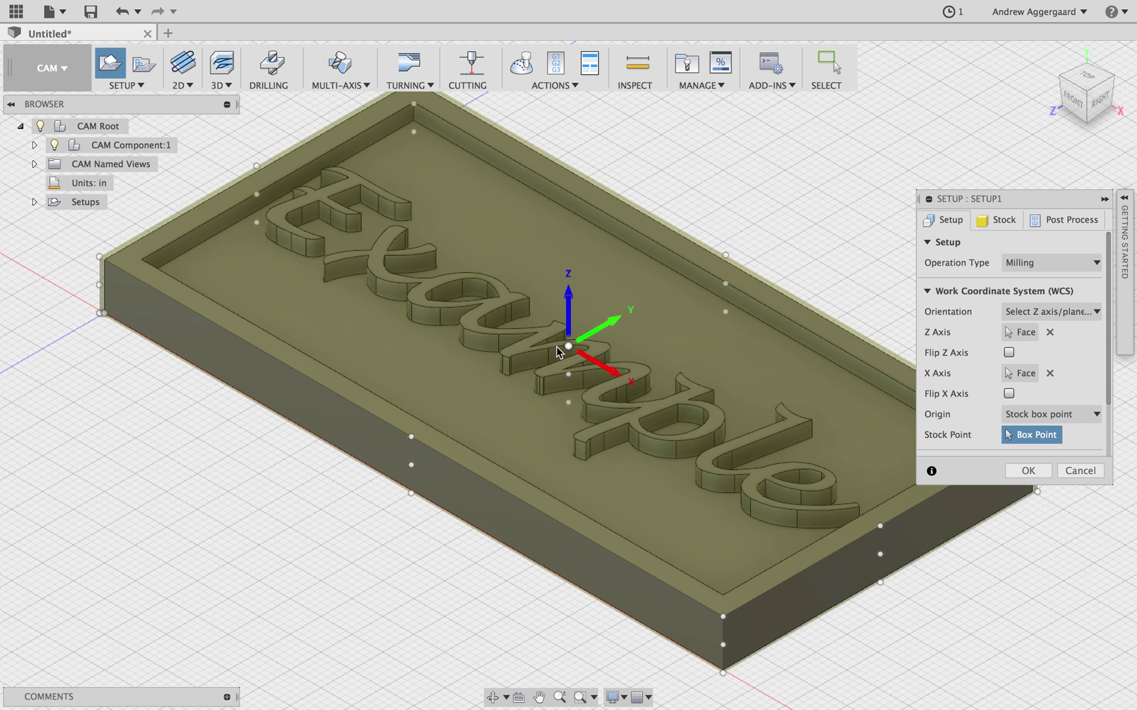
pyautogui.click(100, 257)
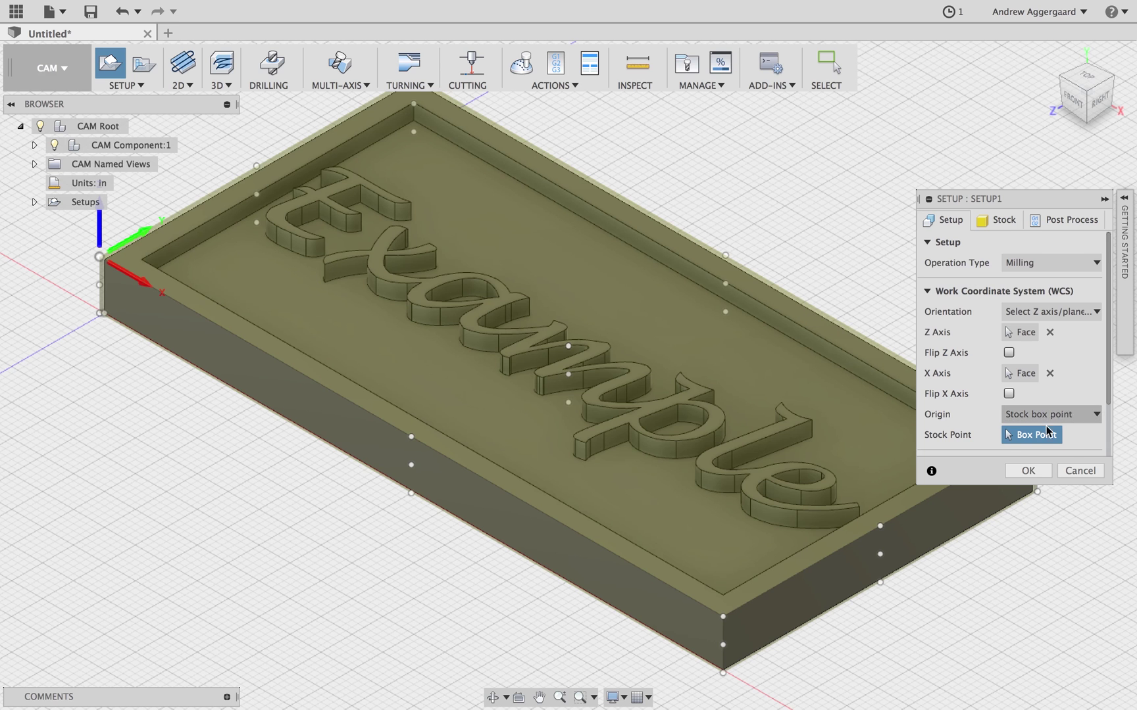
pyautogui.click(1026, 470)
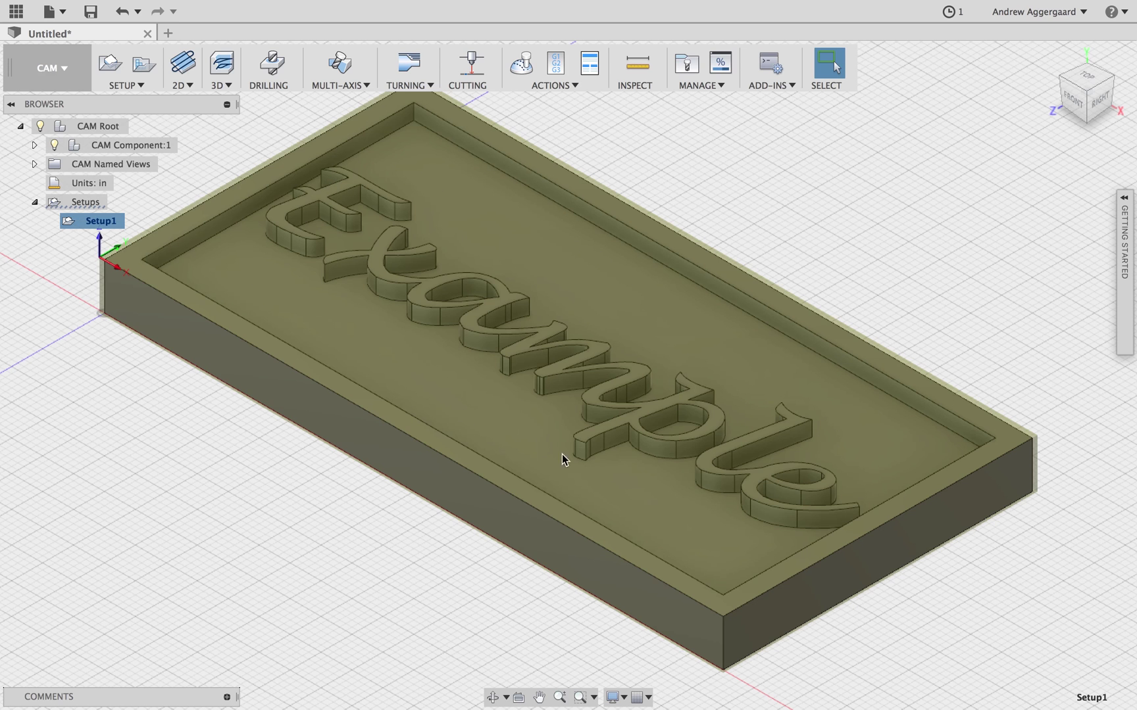
# - Start a 2D Pocket operation and create a new milling tool for it as a flat end mill with 2 flutes
pyautogui.click(194, 91)
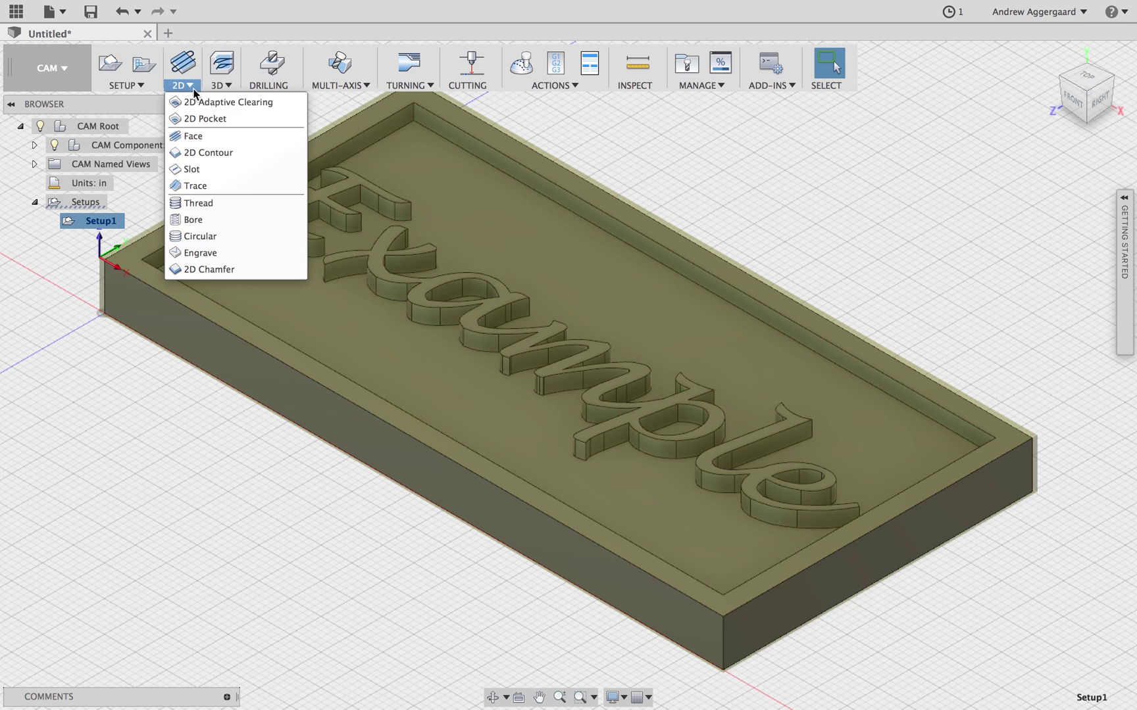
pyautogui.click(197, 117)
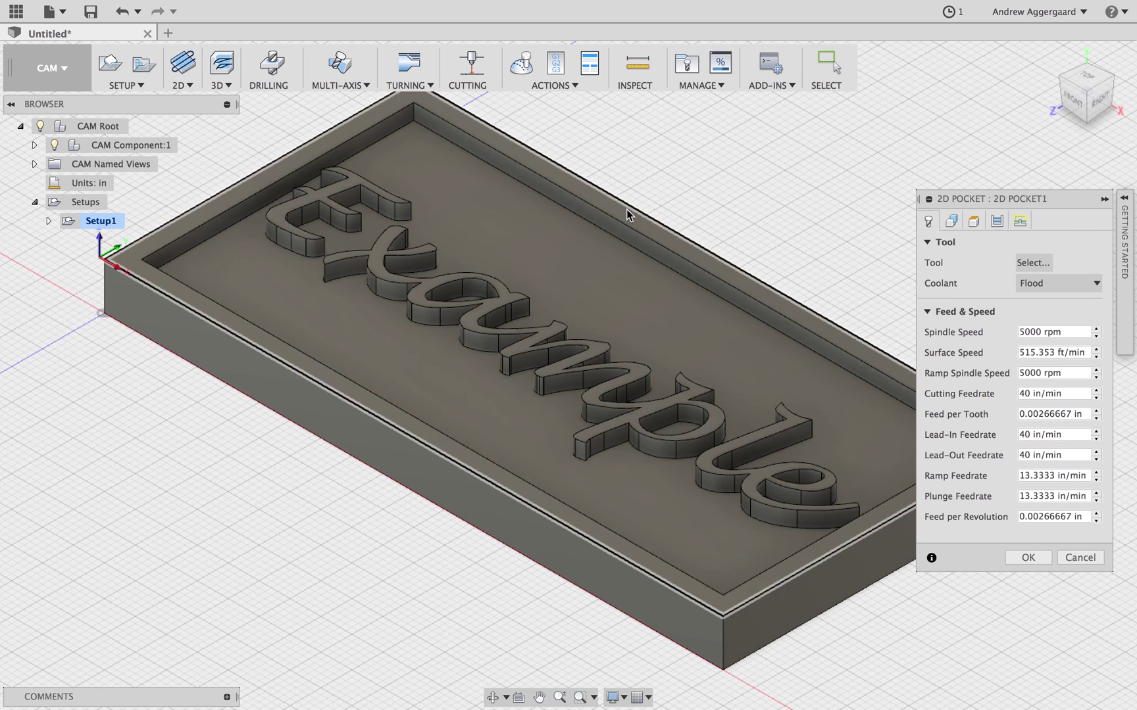
pyautogui.click(1045, 265)
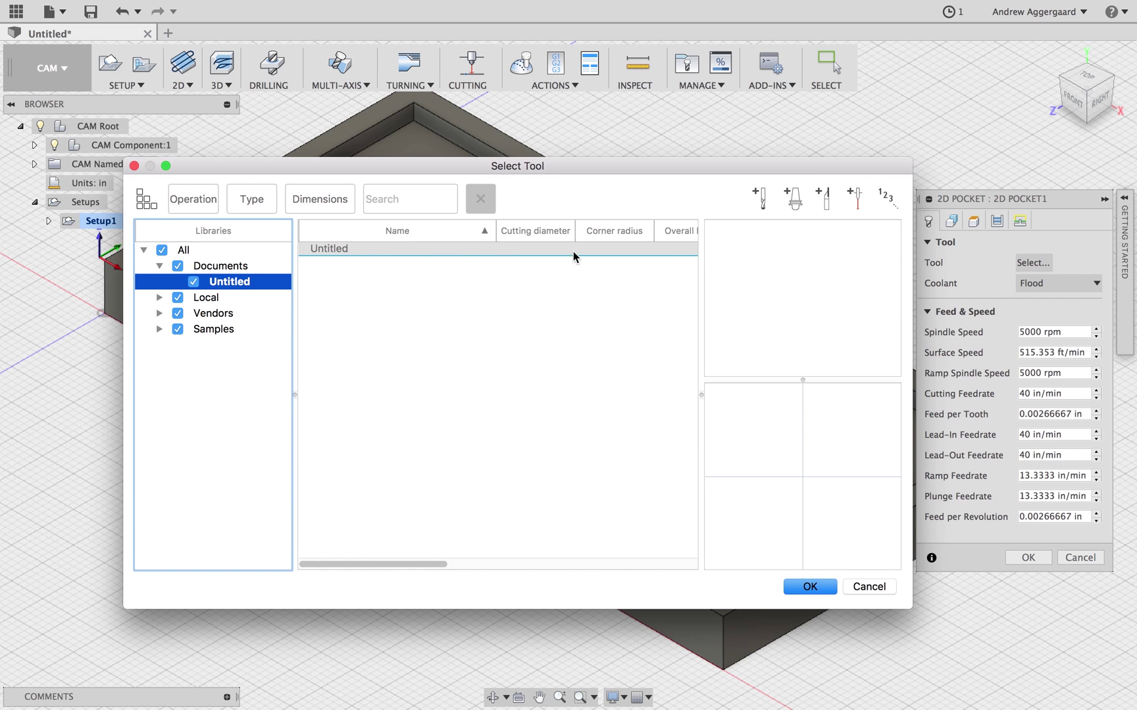
pyautogui.click(760, 198)
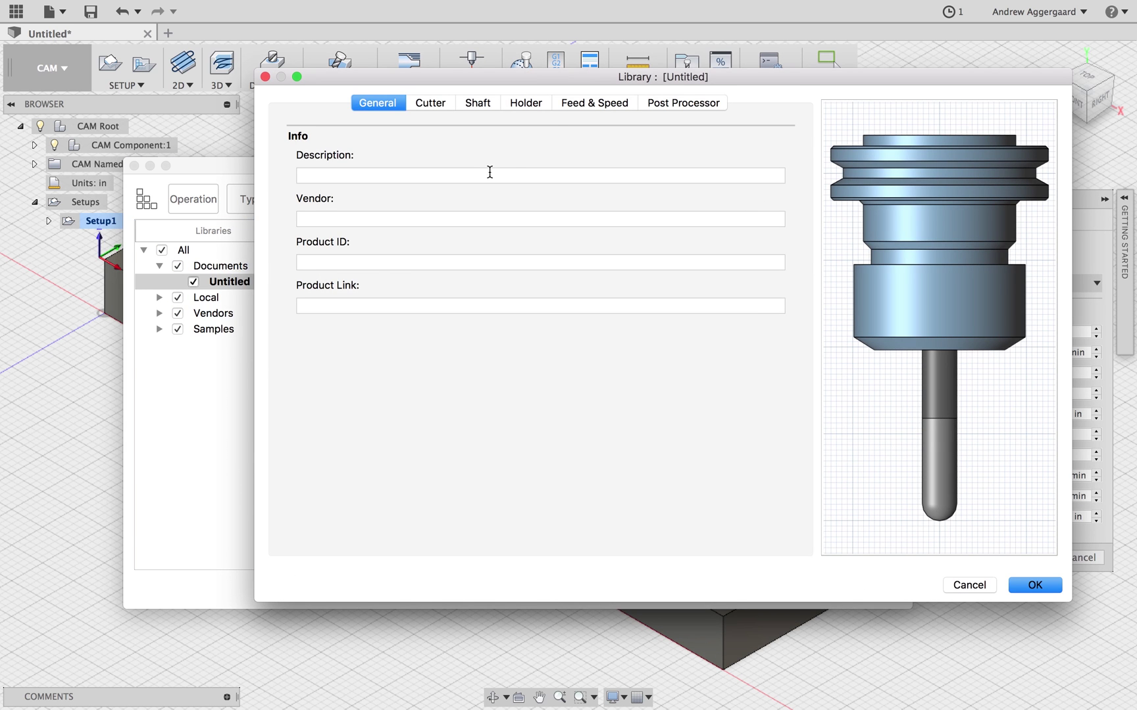
pyautogui.click(432, 104)
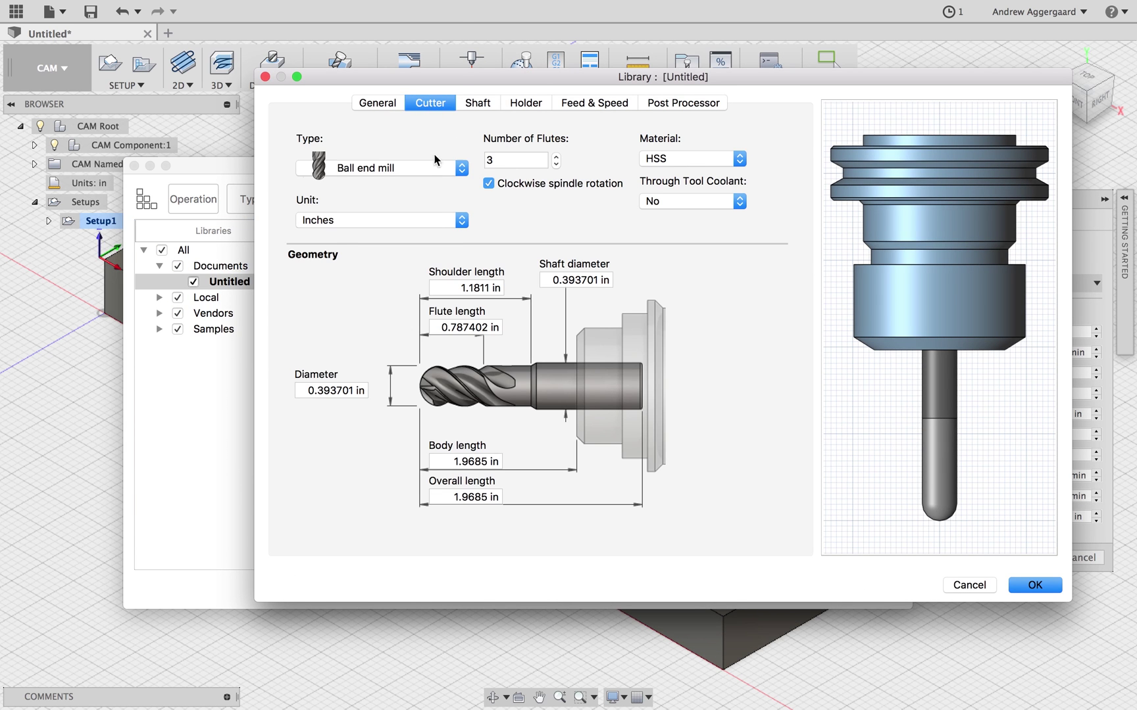
pyautogui.click(461, 168)
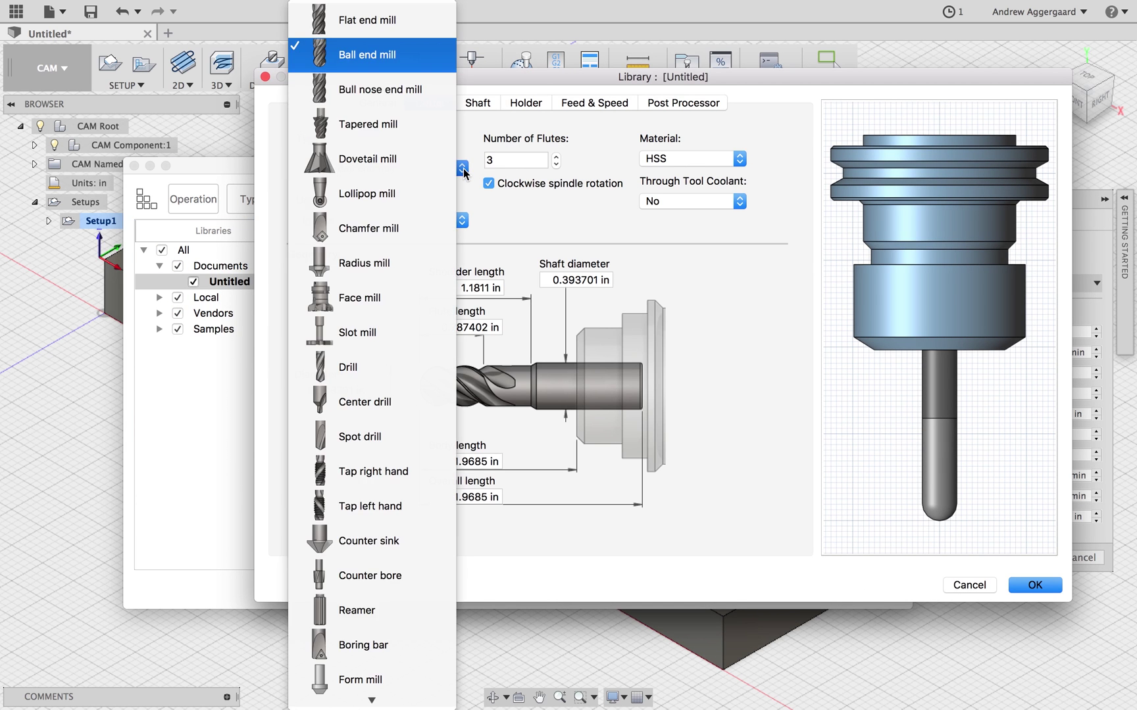
pyautogui.click(368, 33)
pyautogui.click(506, 160)
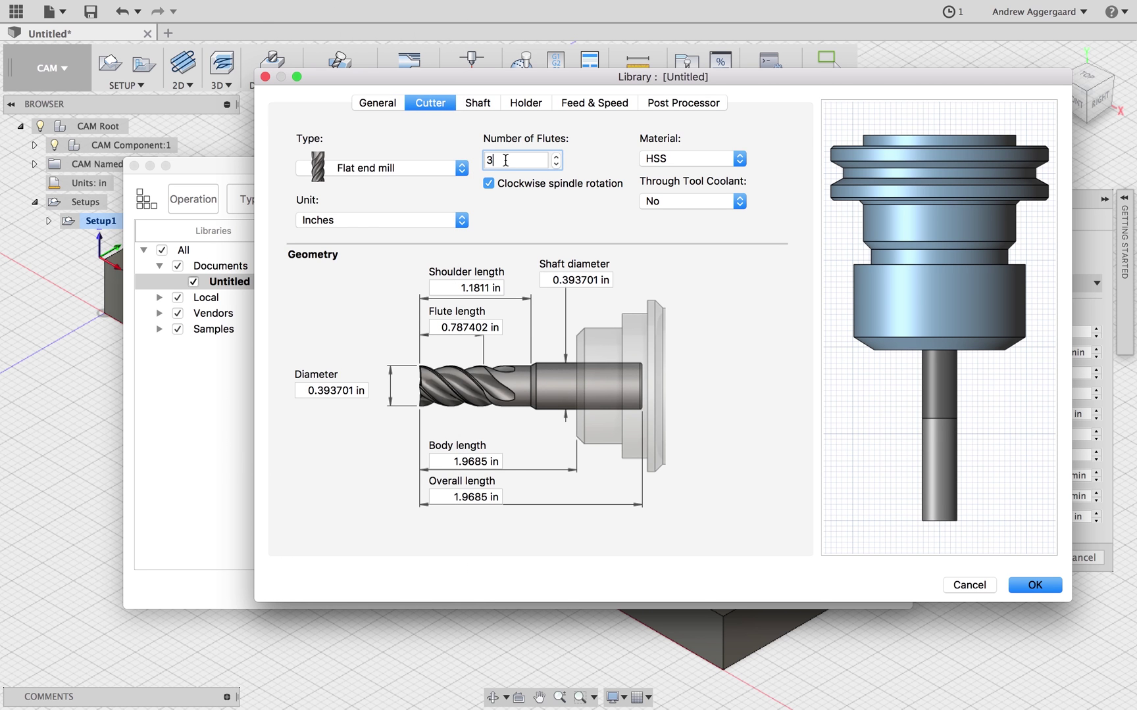
pyautogui.press('BackSpace')
pyautogui.write('2')
# - Set the new end mill's cutting diameter to 0.25 in
pyautogui.click(353, 391)
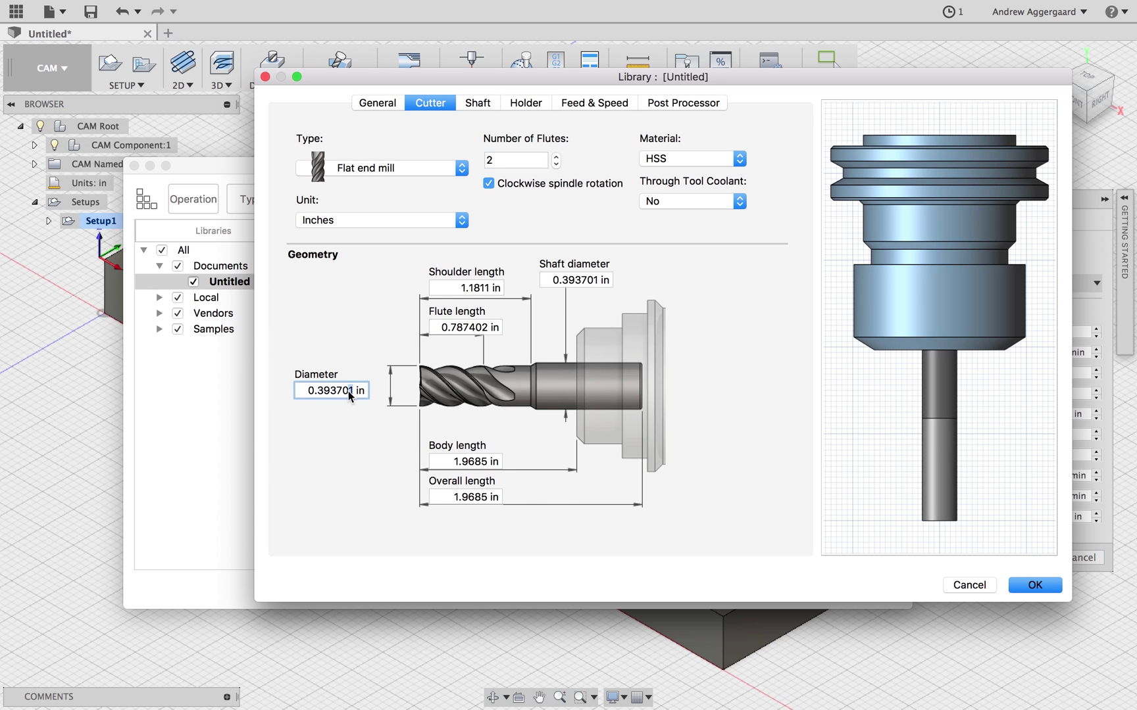
pyautogui.moveTo(321, 391); pyautogui.dragTo(317, 391)
pyautogui.write('.25')
pyautogui.press('Left')
pyautogui.press('Left')
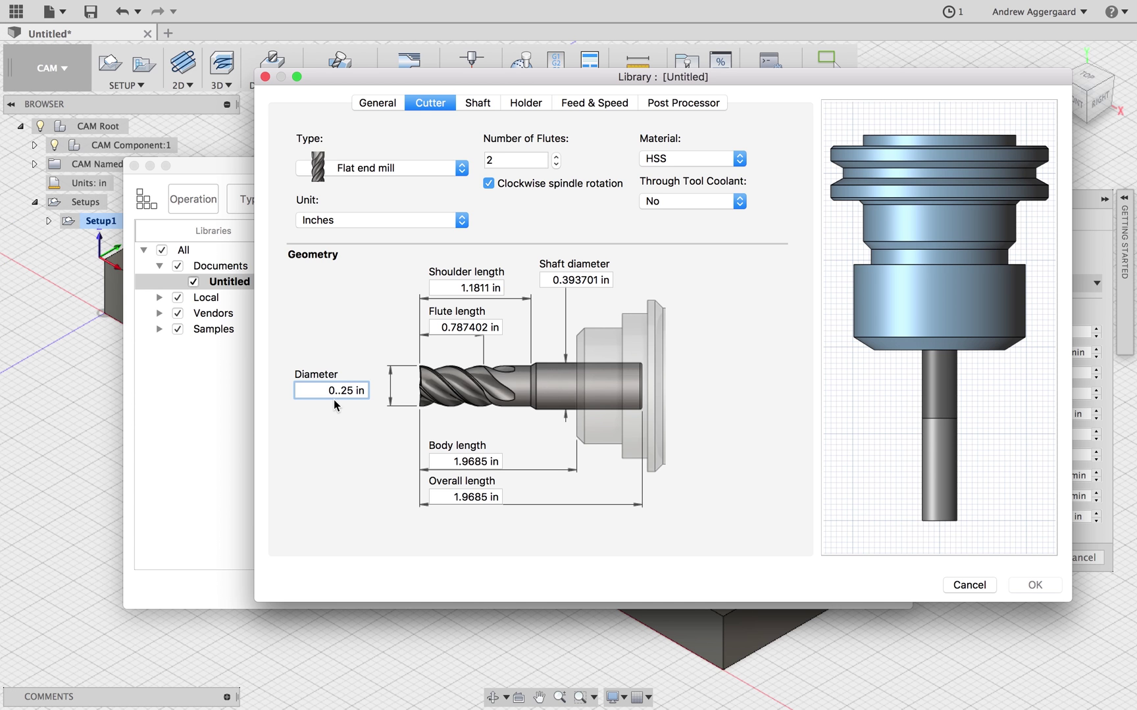
pyautogui.press('BackSpace')
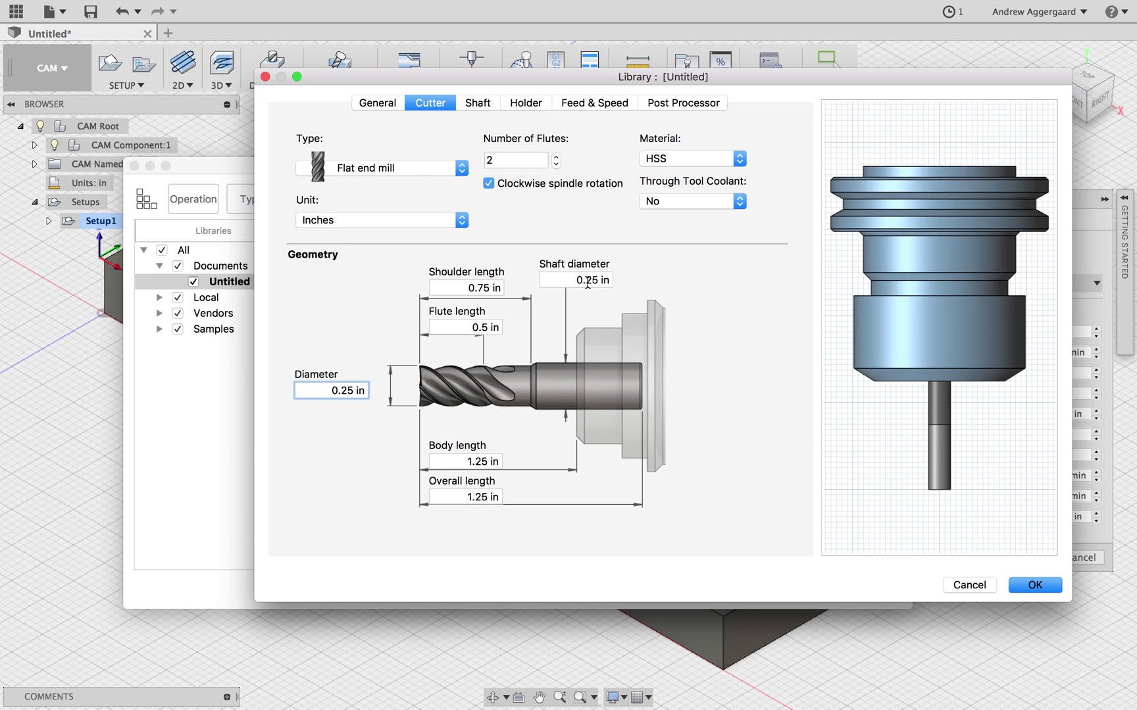
# - Set the end mill's overall length to 2.75 in and assign the finished tool to the pocket operation
pyautogui.click(490, 498)
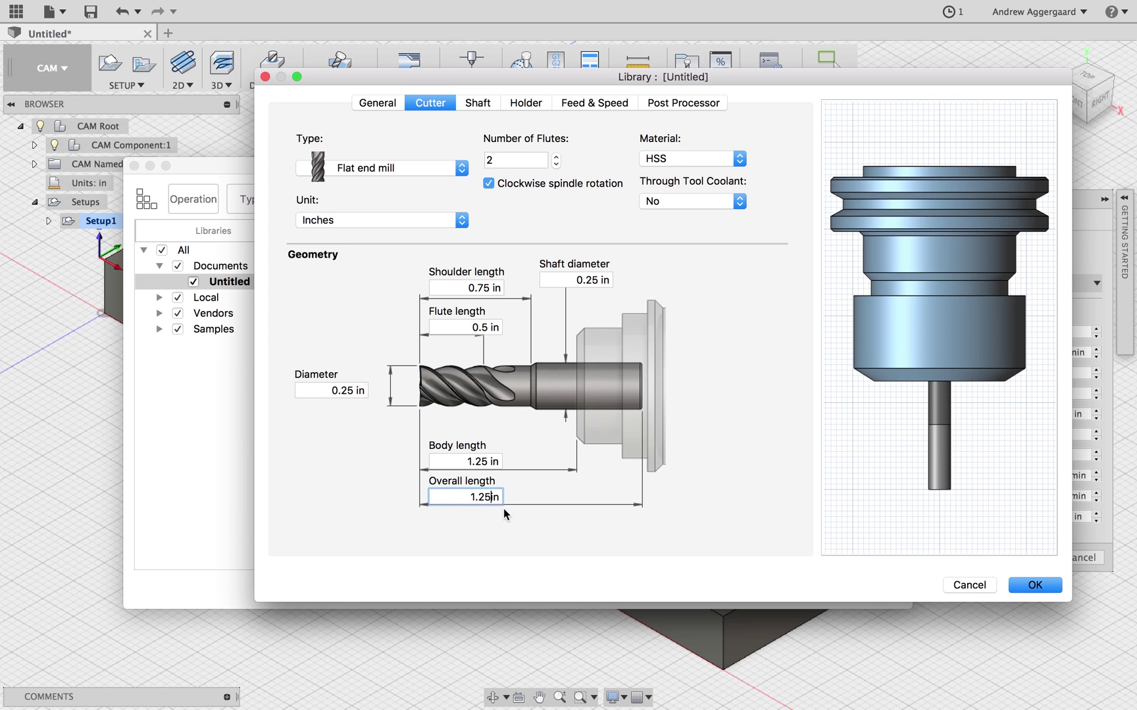
pyautogui.press('BackSpace')
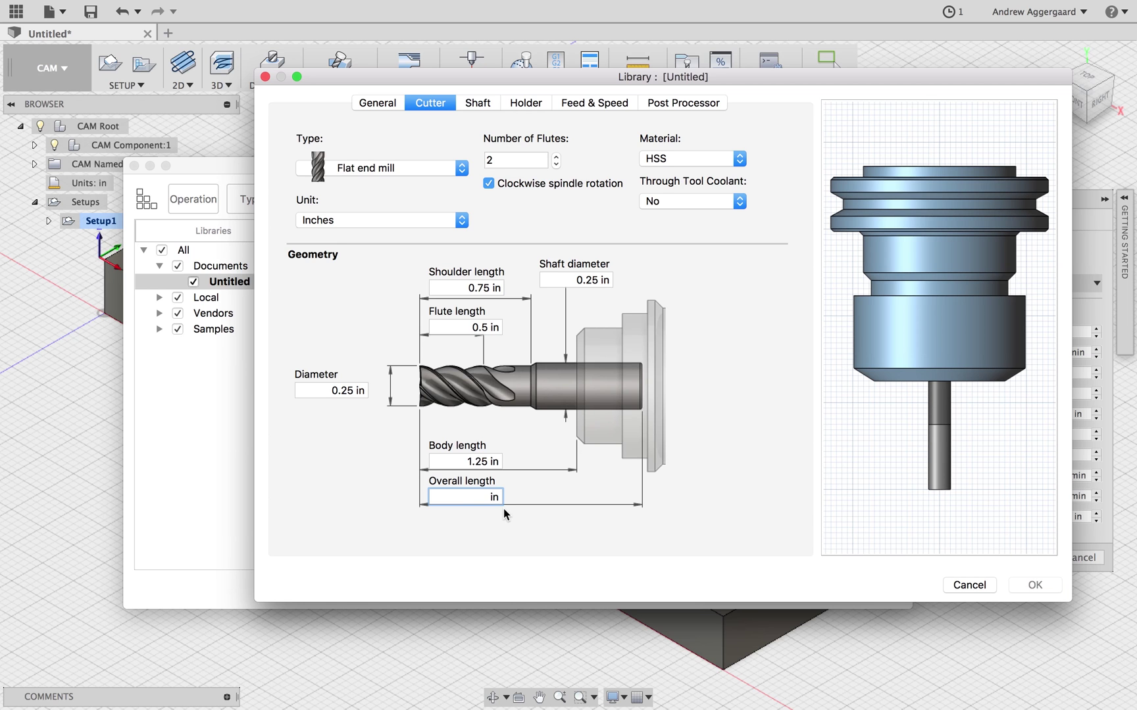
pyautogui.write('2.75')
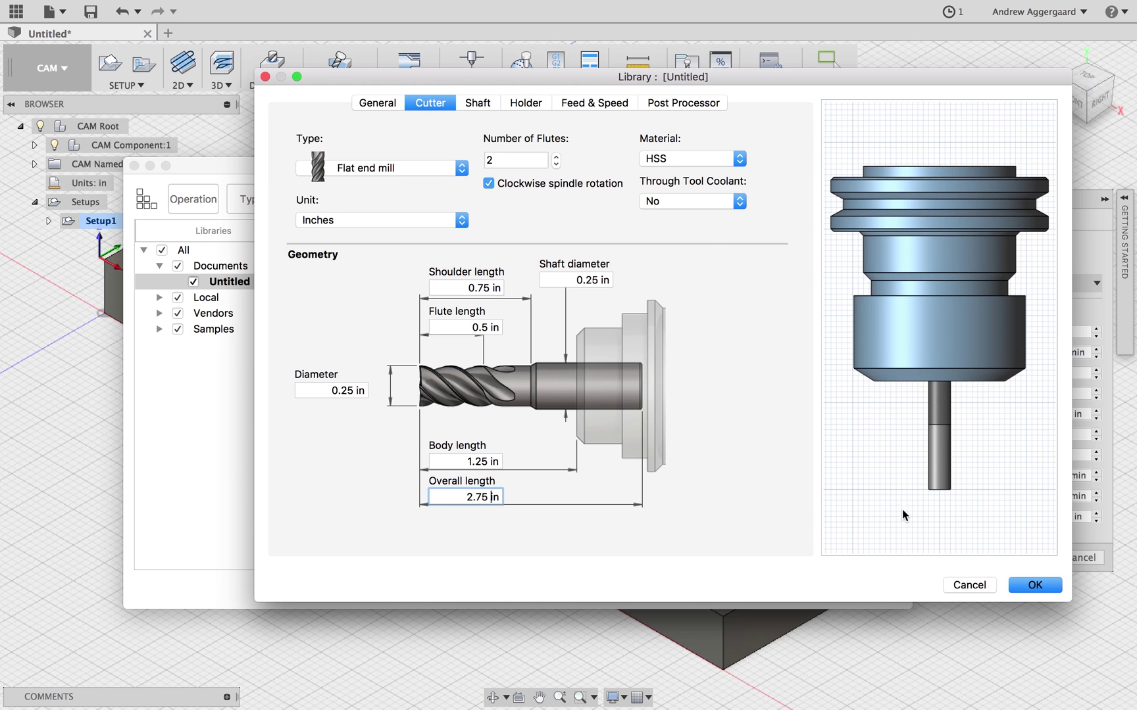
pyautogui.click(1033, 584)
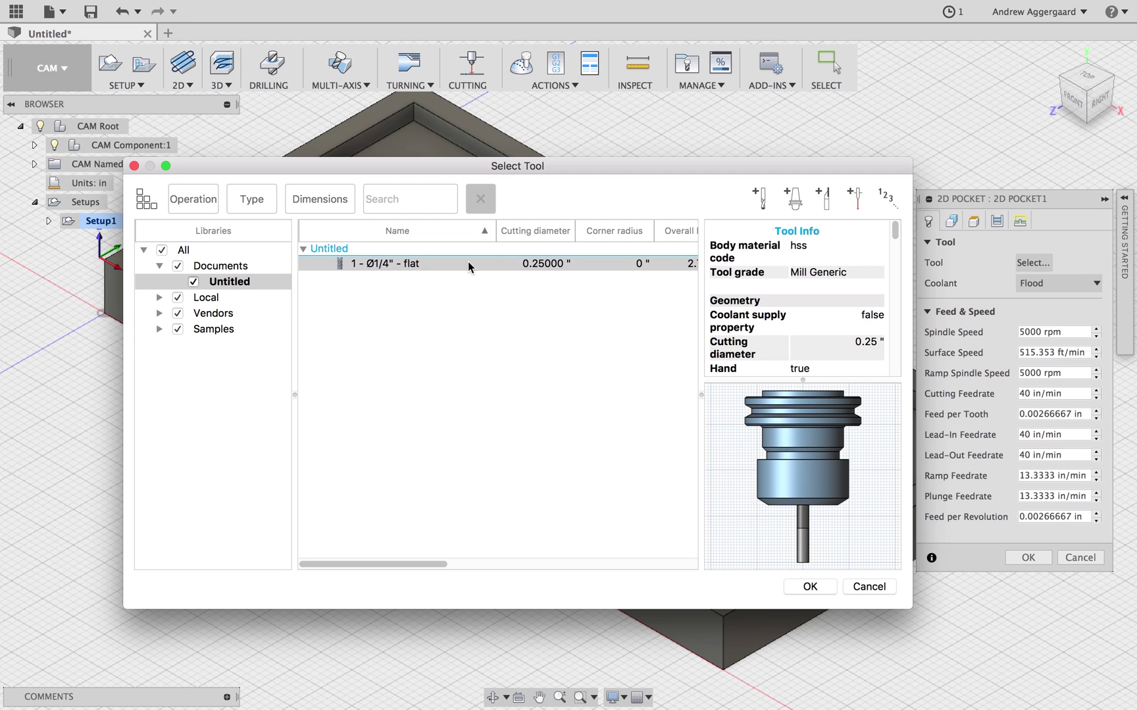
pyautogui.click(816, 587)
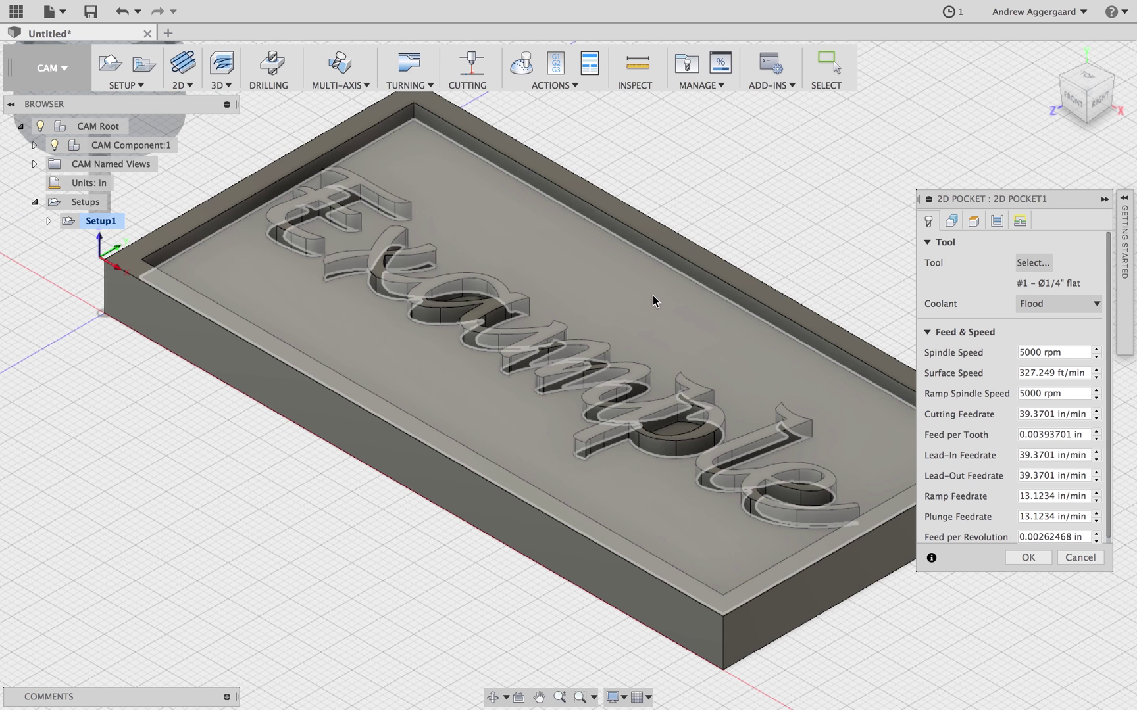
# - Select the recessed floor around the lettering as the pocket and enable multiple depths with a maximum roughing stepdown of 0.06 in
pyautogui.click(719, 259)
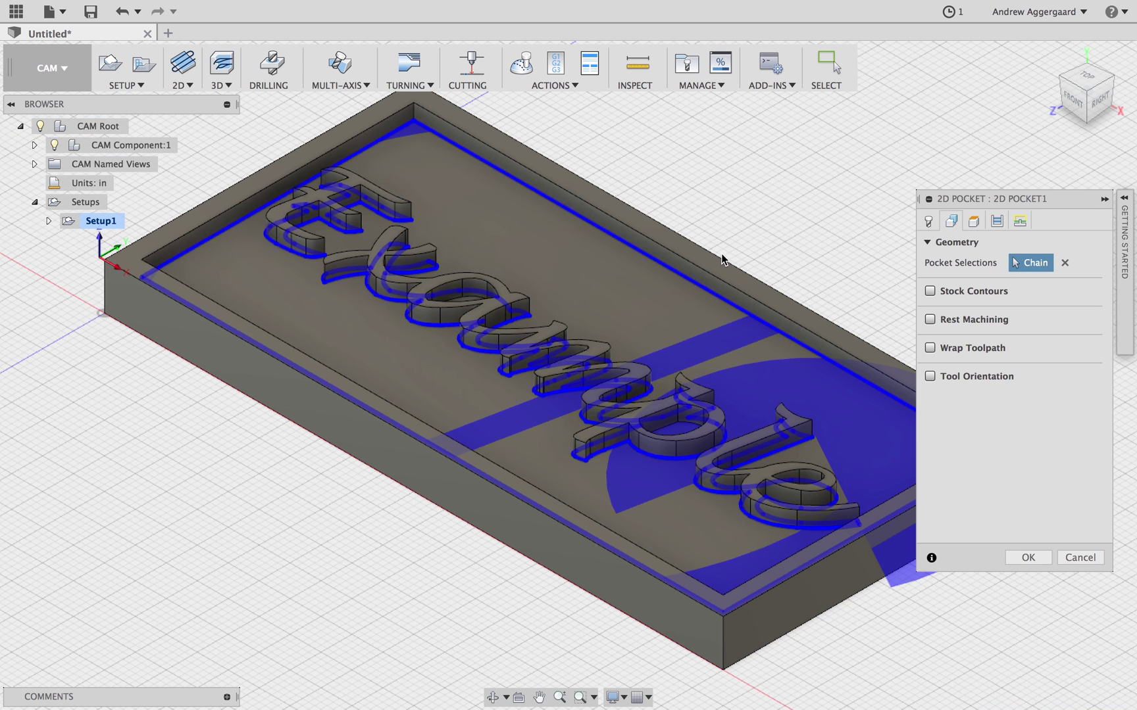
pyautogui.click(974, 222)
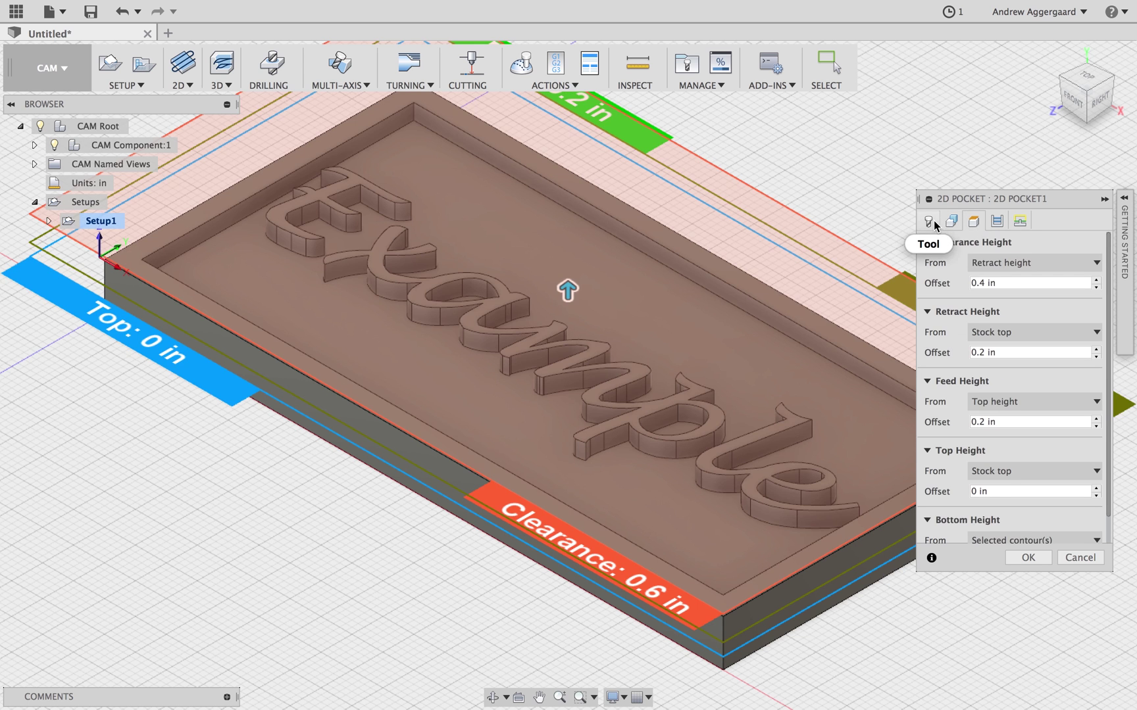
pyautogui.click(997, 224)
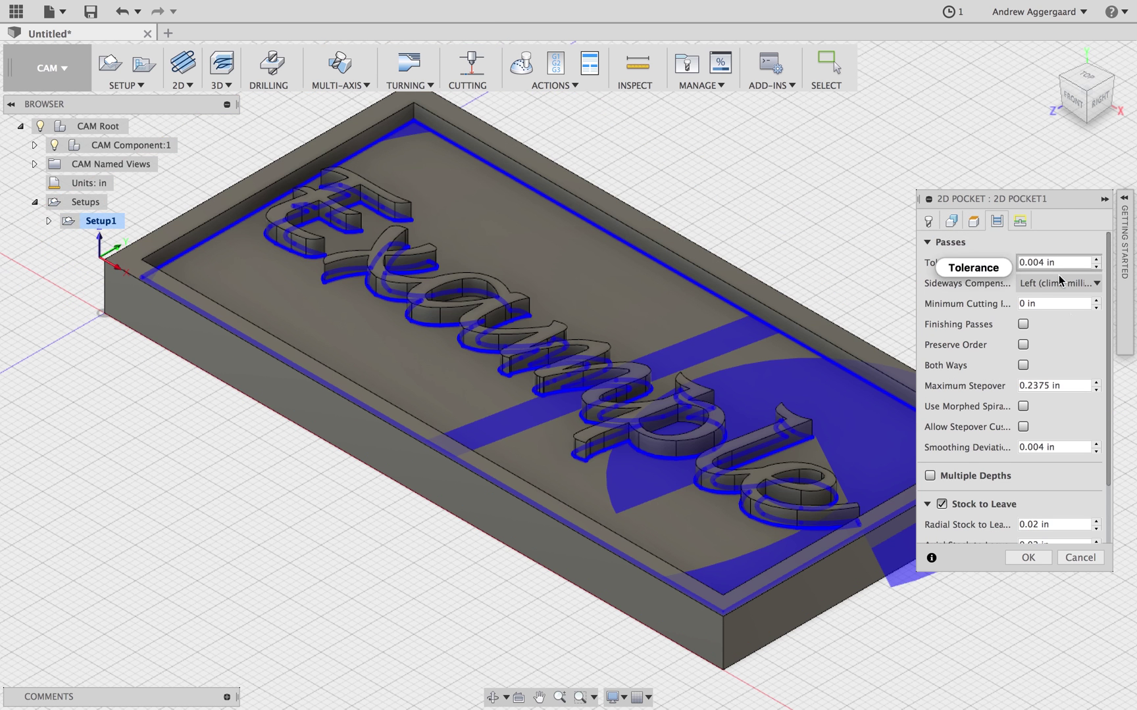
pyautogui.click(930, 476)
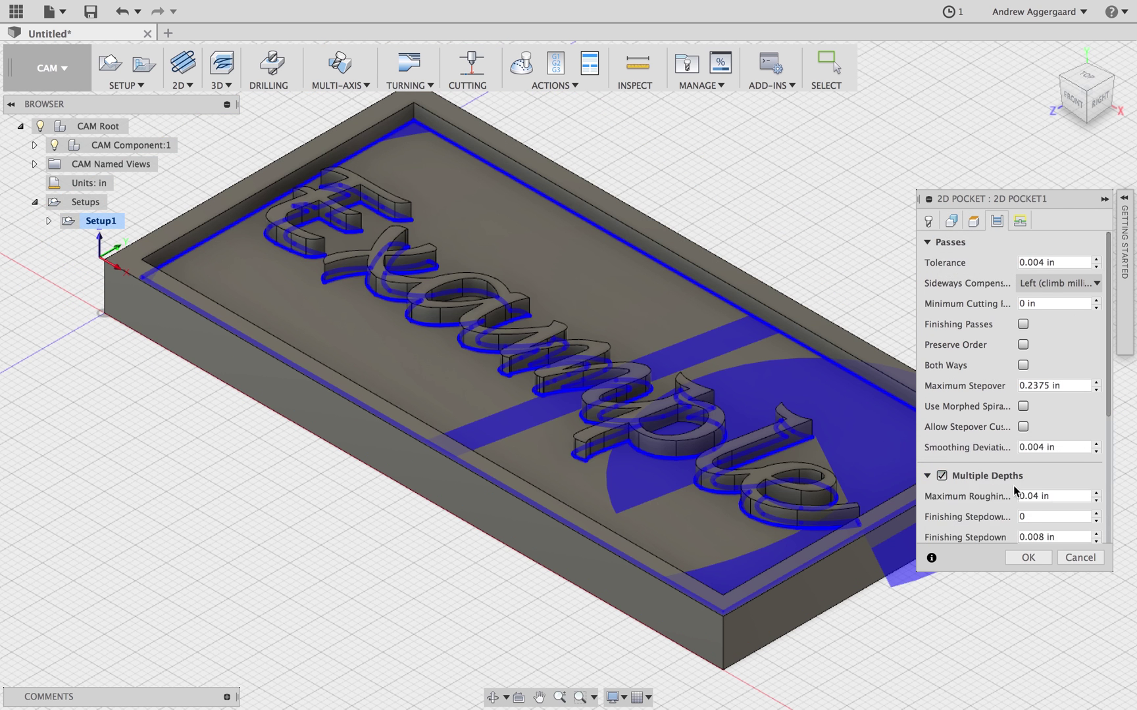
pyautogui.click(1041, 497)
pyautogui.press('BackSpace')
pyautogui.write('6')
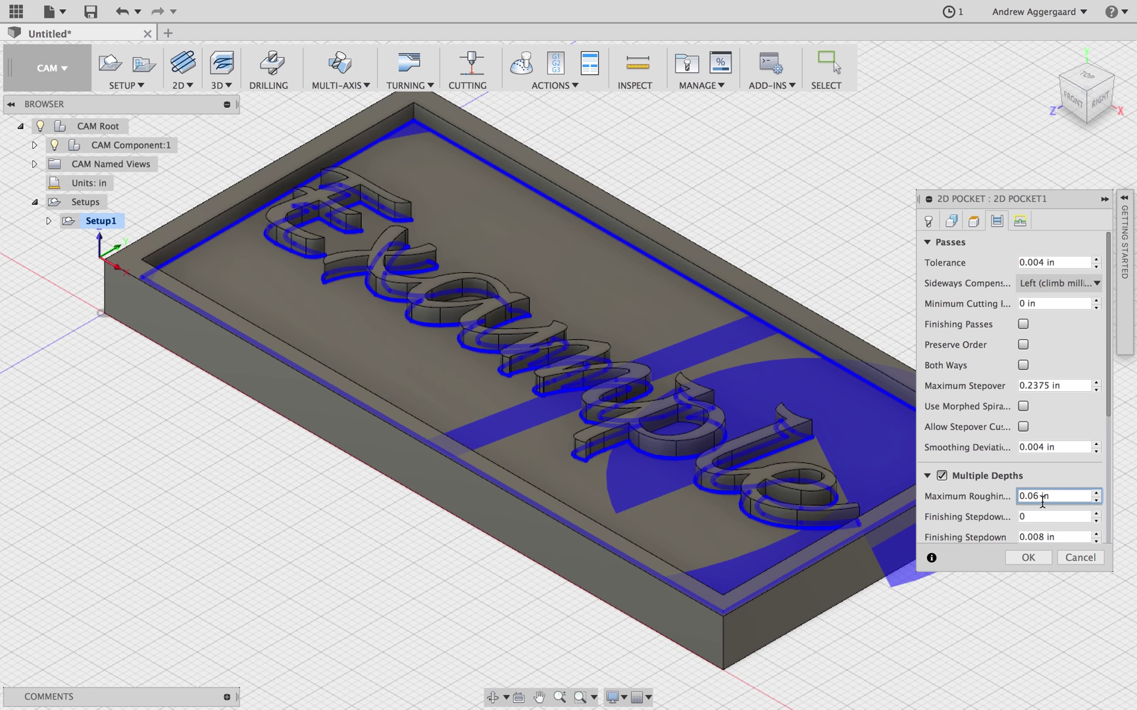
# - Change the pocket operation's ramp type to Plunge
pyautogui.click(1020, 222)
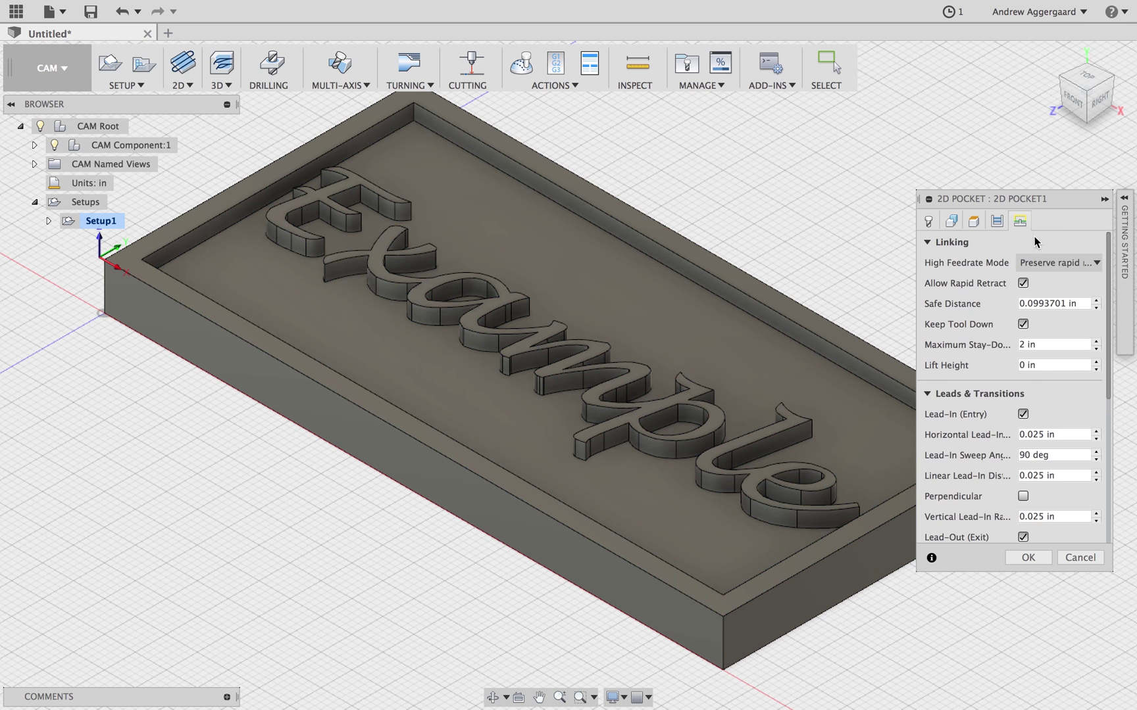
pyautogui.scroll(-5, 1060, 426)
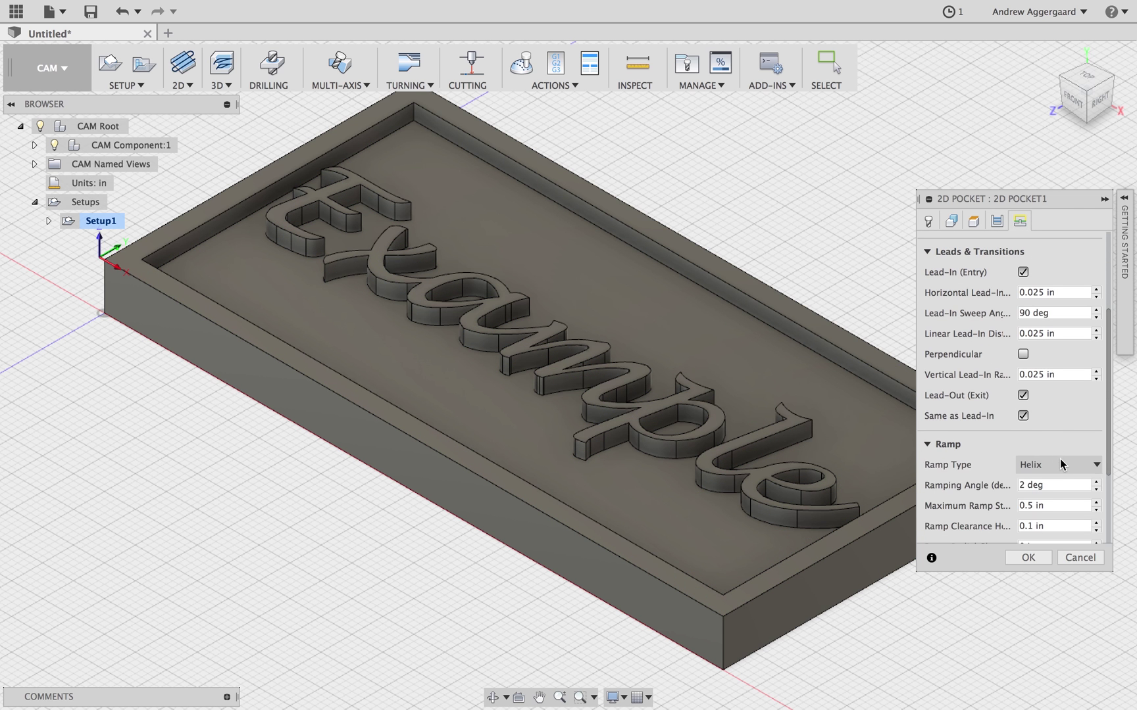
pyautogui.click(1064, 466)
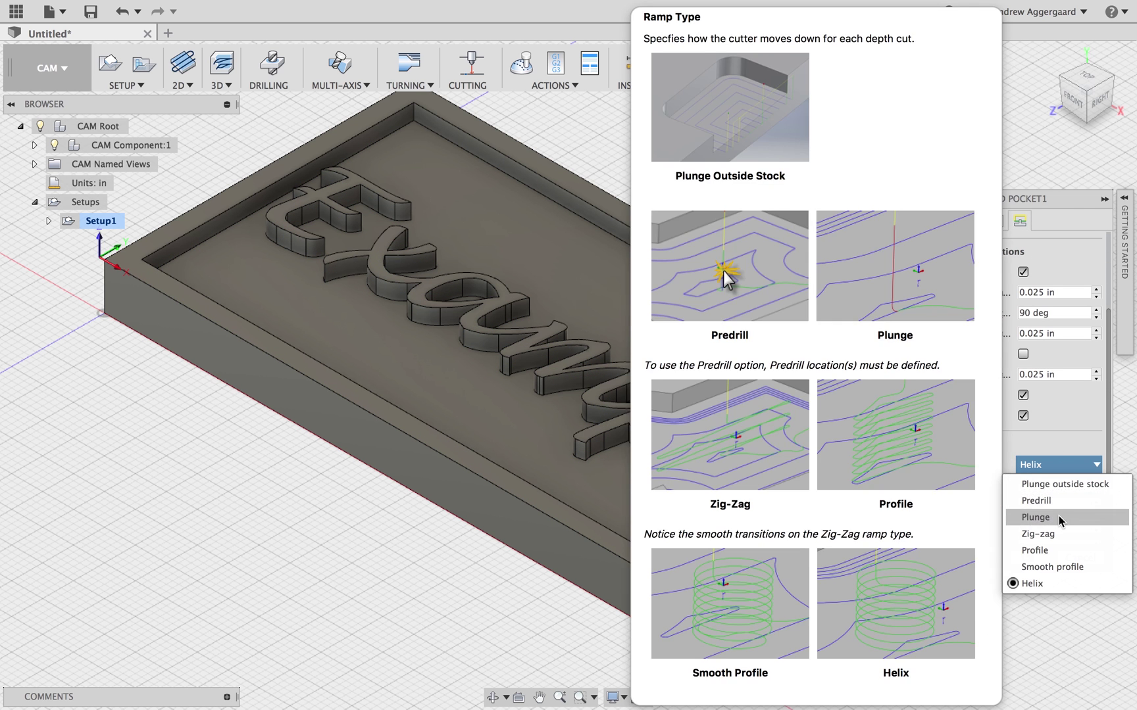
pyautogui.click(1058, 517)
# - Disable the pocket operation's coolant and set its spindle speed to 12000 rpm
pyautogui.click(928, 222)
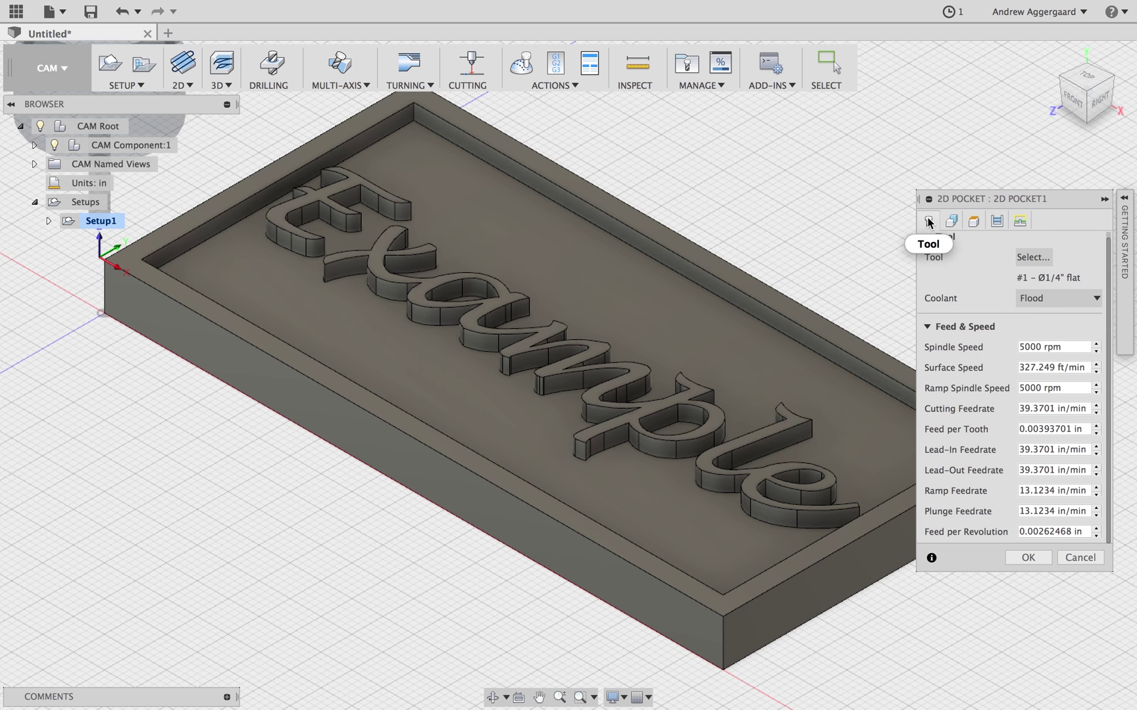
pyautogui.click(1059, 300)
pyautogui.click(1053, 317)
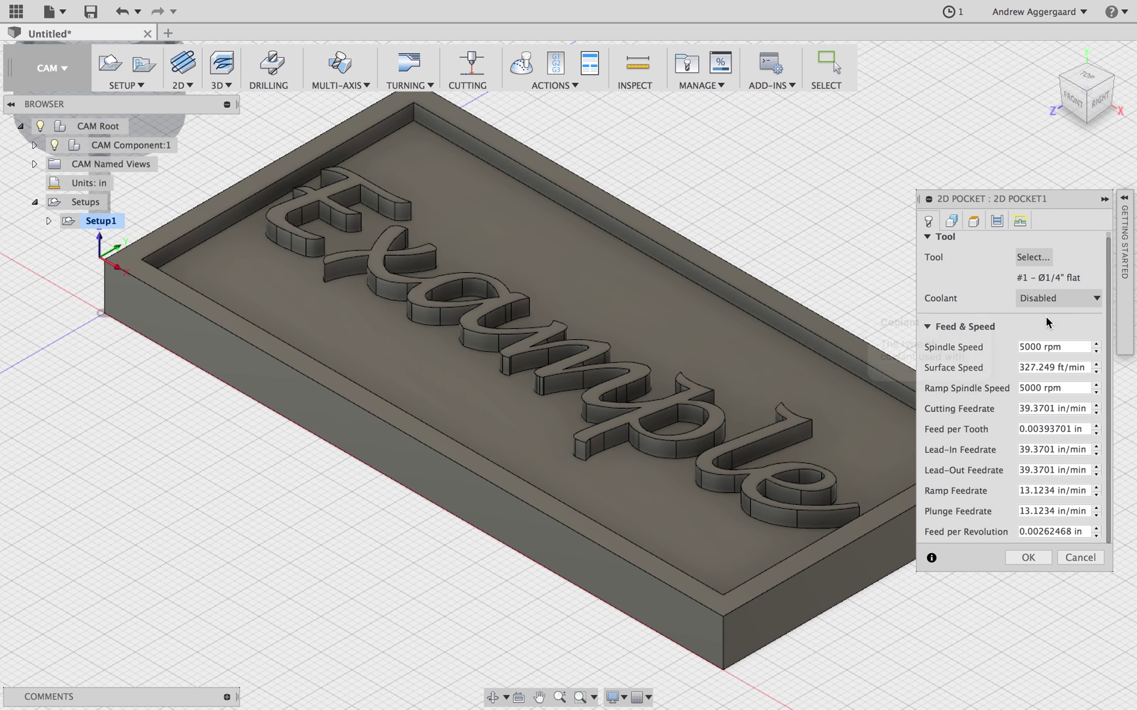
pyautogui.click(1044, 353)
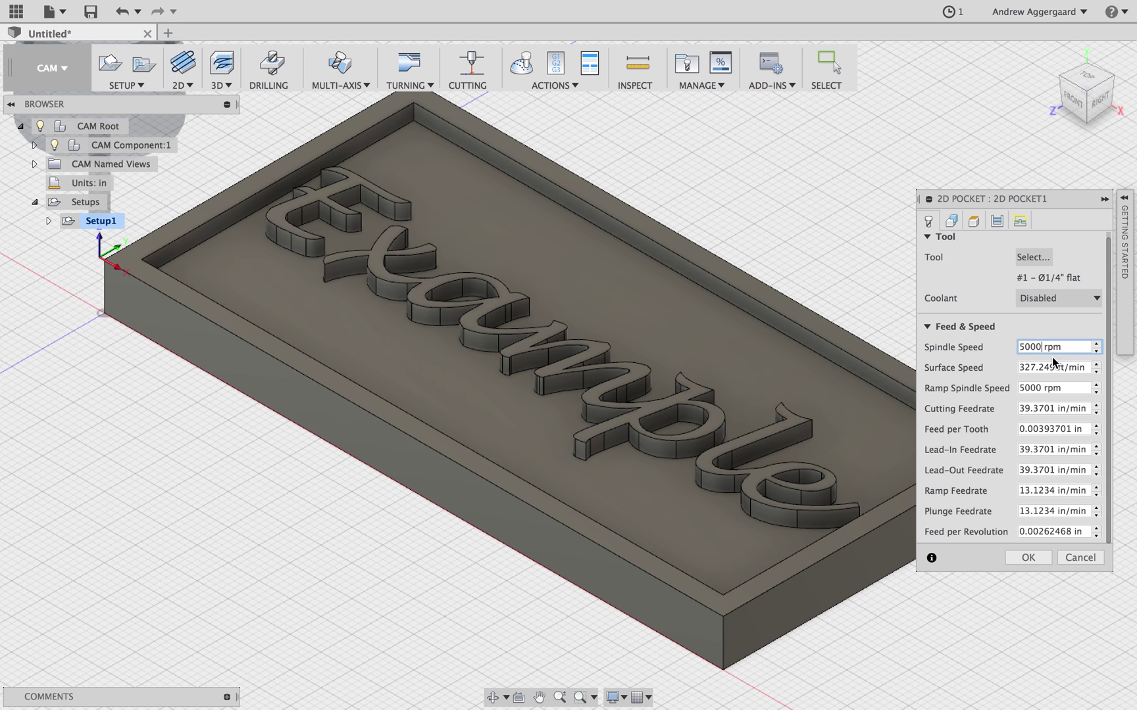
pyautogui.press('BackSpace')
pyautogui.press('BackSpace')
pyautogui.press('BackSpace')
pyautogui.press('BackSpace')
pyautogui.write('12000')
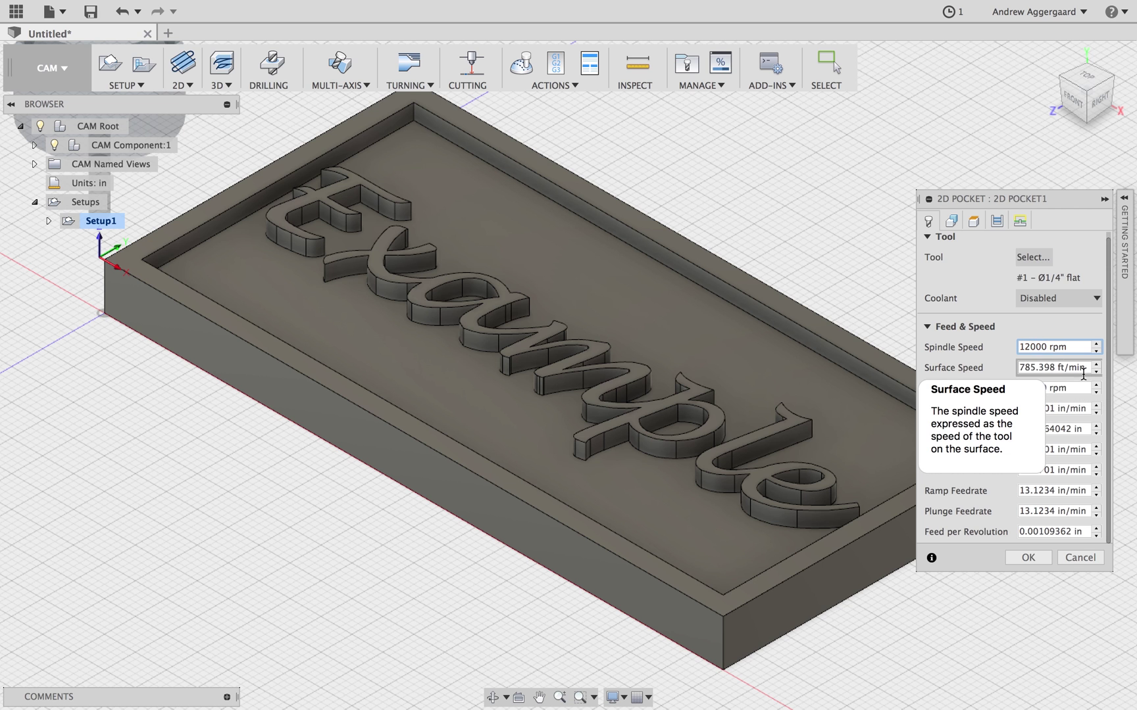
# - Set the pocket operation's cutting feedrate to 51.42
pyautogui.press('Tab')
pyautogui.press('Tab')
pyautogui.press('Tab')
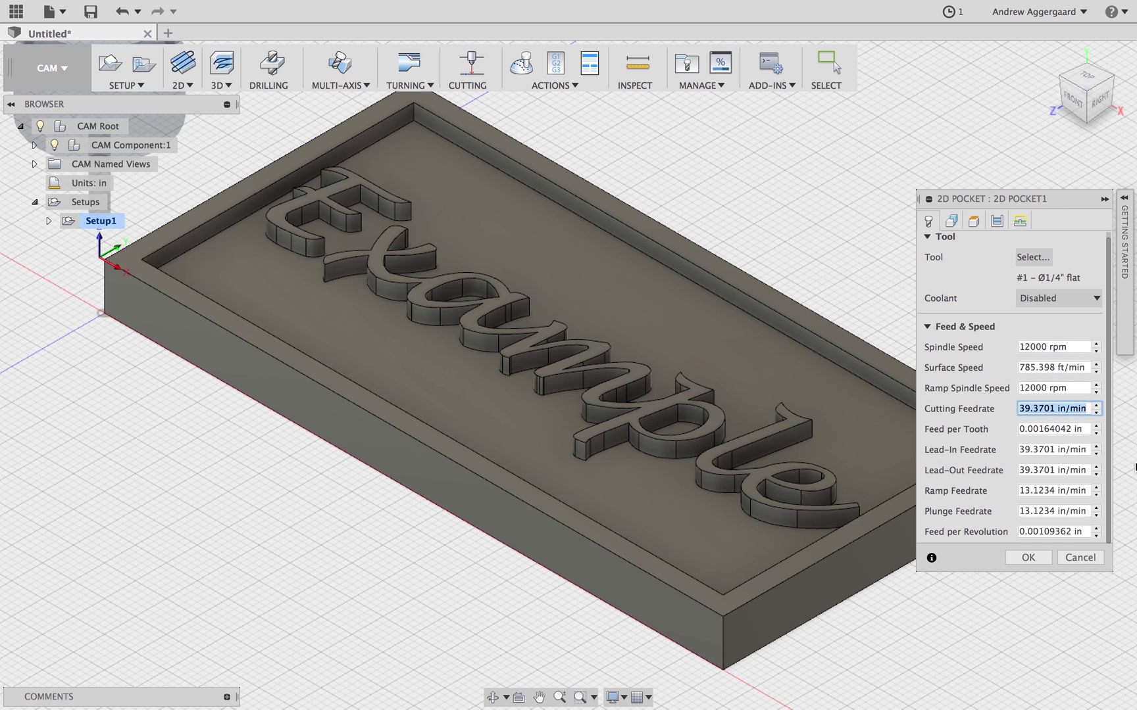
pyautogui.write('5')
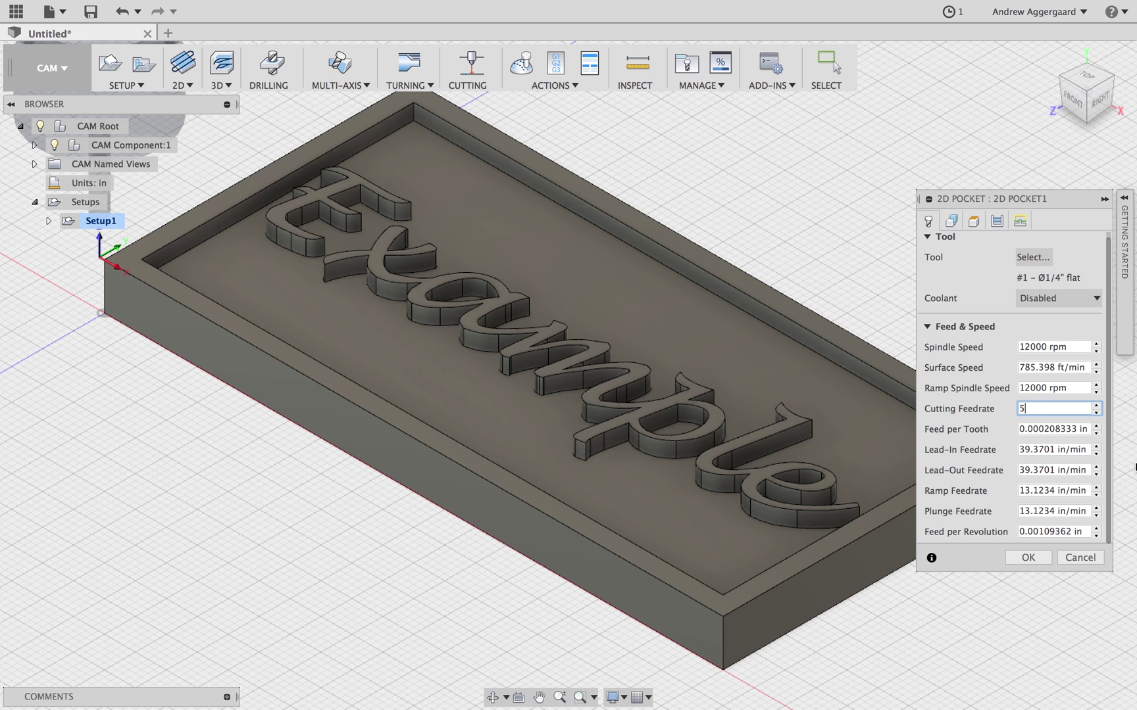
pyautogui.write('`.421.')
# - Set the lead-in, lead-out, ramp and plunge feedrates to 51.42 and accept the operation to generate its toolpath
pyautogui.press('Tab')
pyautogui.press('Tab')
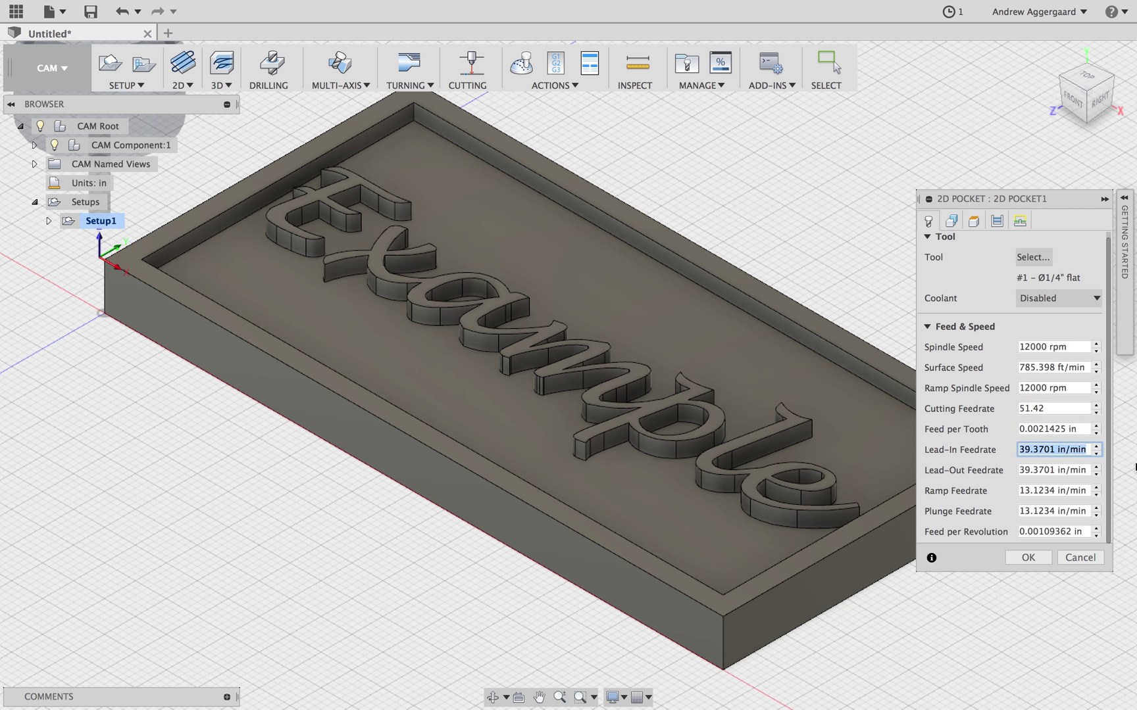
pyautogui.write('51.42')
pyautogui.press('Tab')
pyautogui.write('51.')
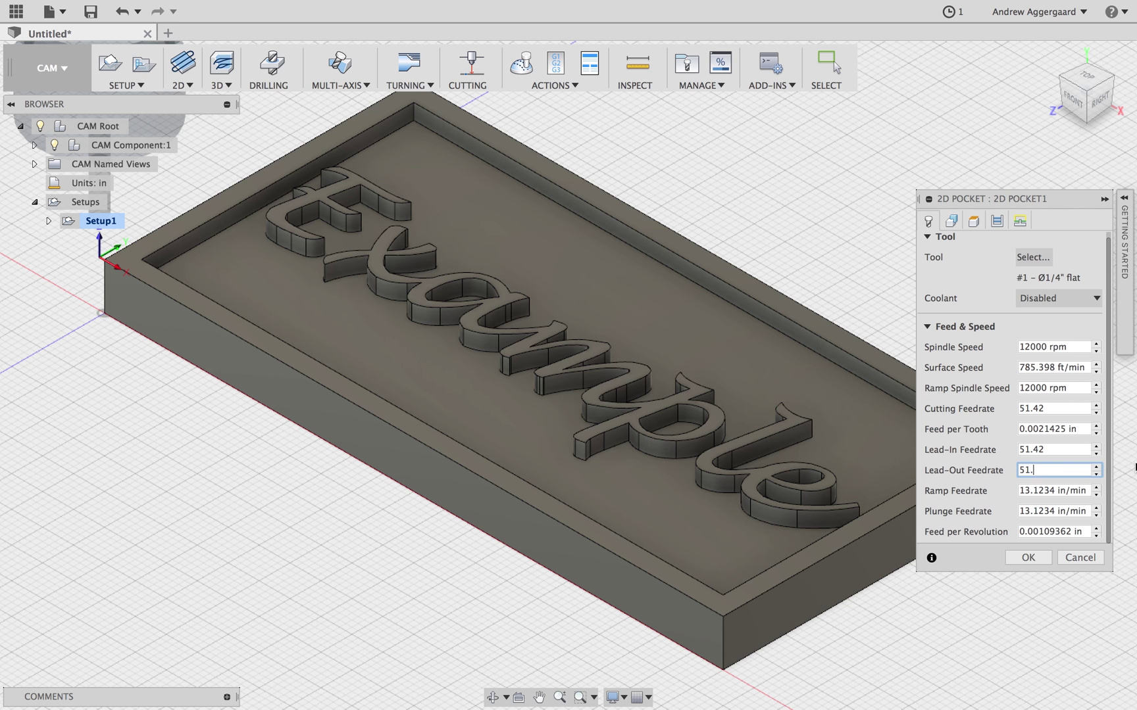
pyautogui.press('Tab')
pyautogui.write('5')
pyautogui.press('Tab')
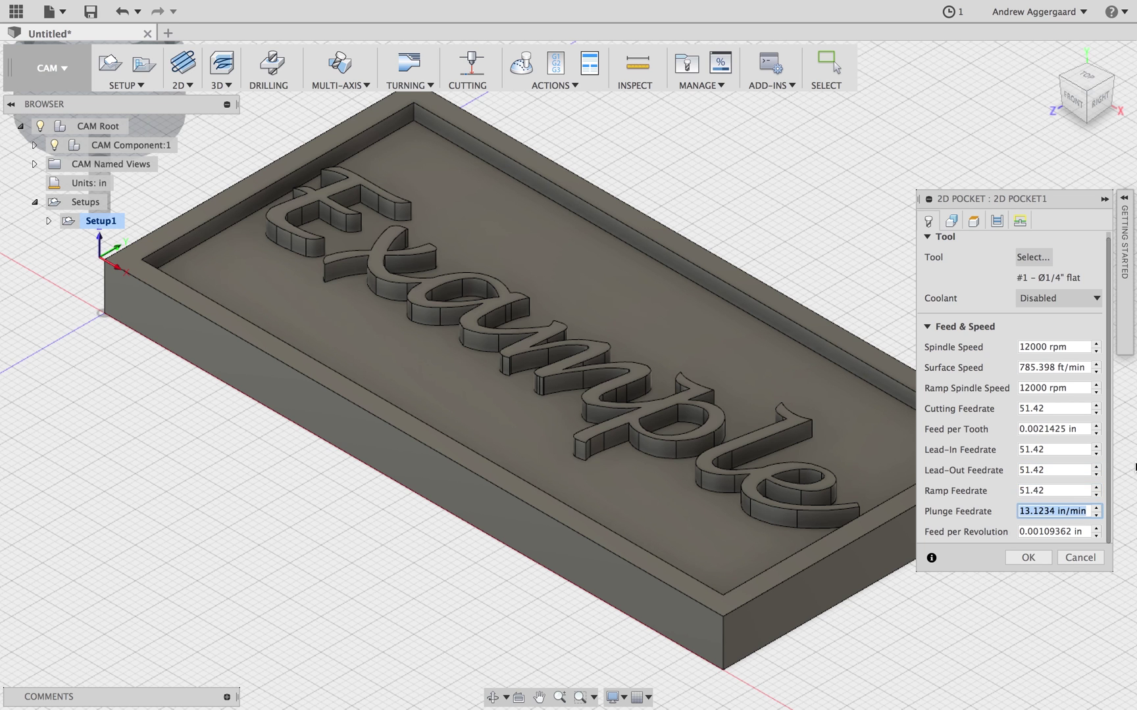
pyautogui.write('51.42')
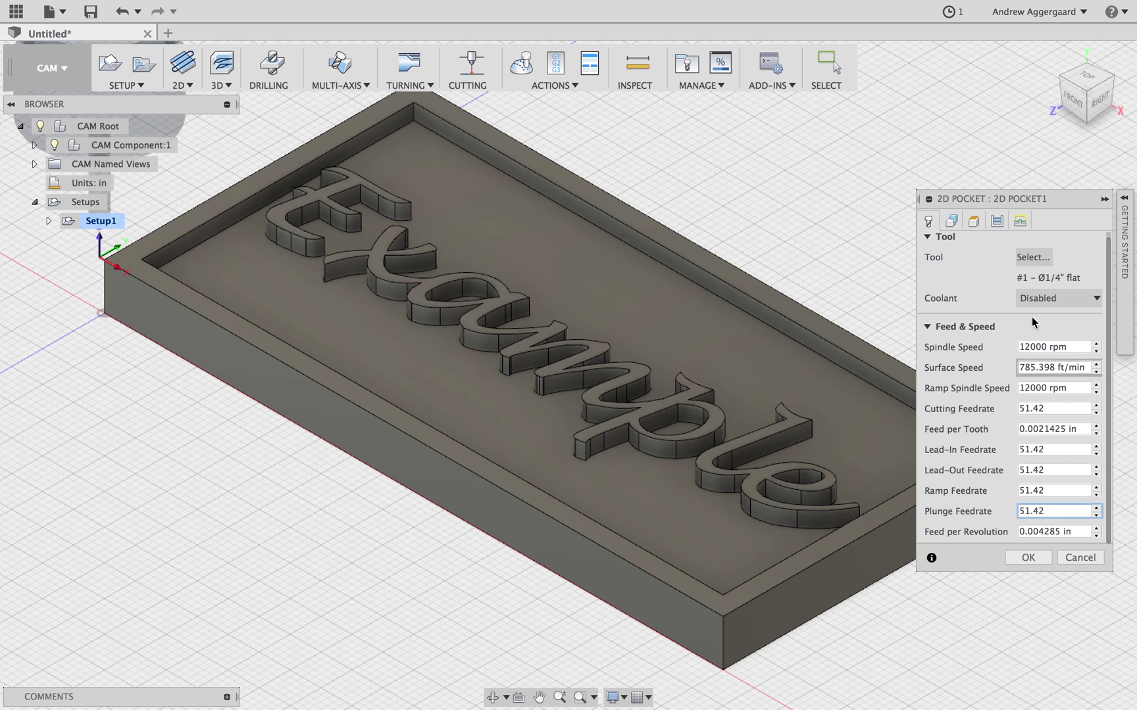
pyautogui.click(1029, 558)
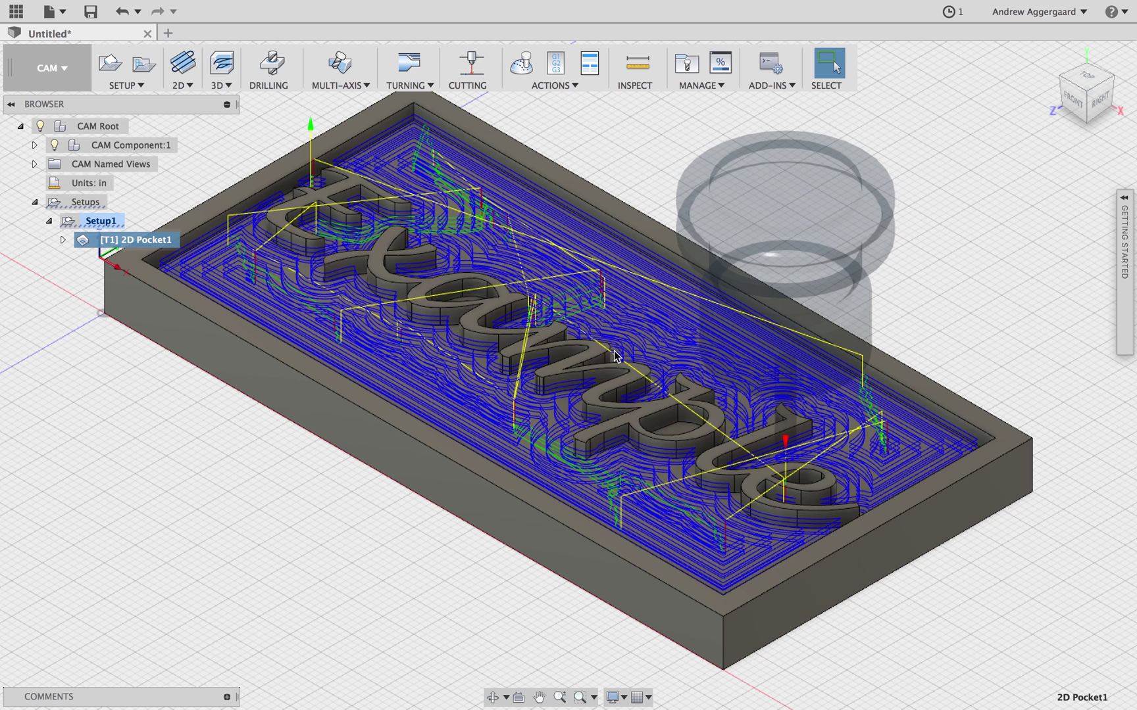
# - Start simulating the 2D pocket operation with the tool and toolpath hidden and the stock shown
pyautogui.click(522, 63)
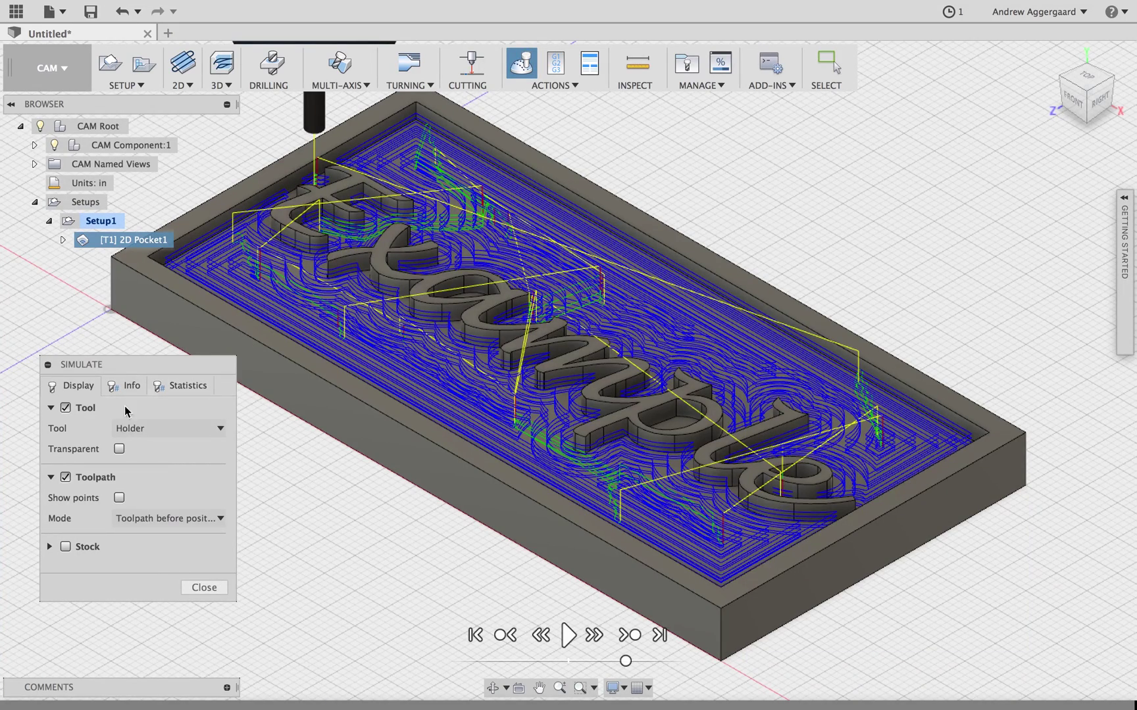
pyautogui.click(65, 477)
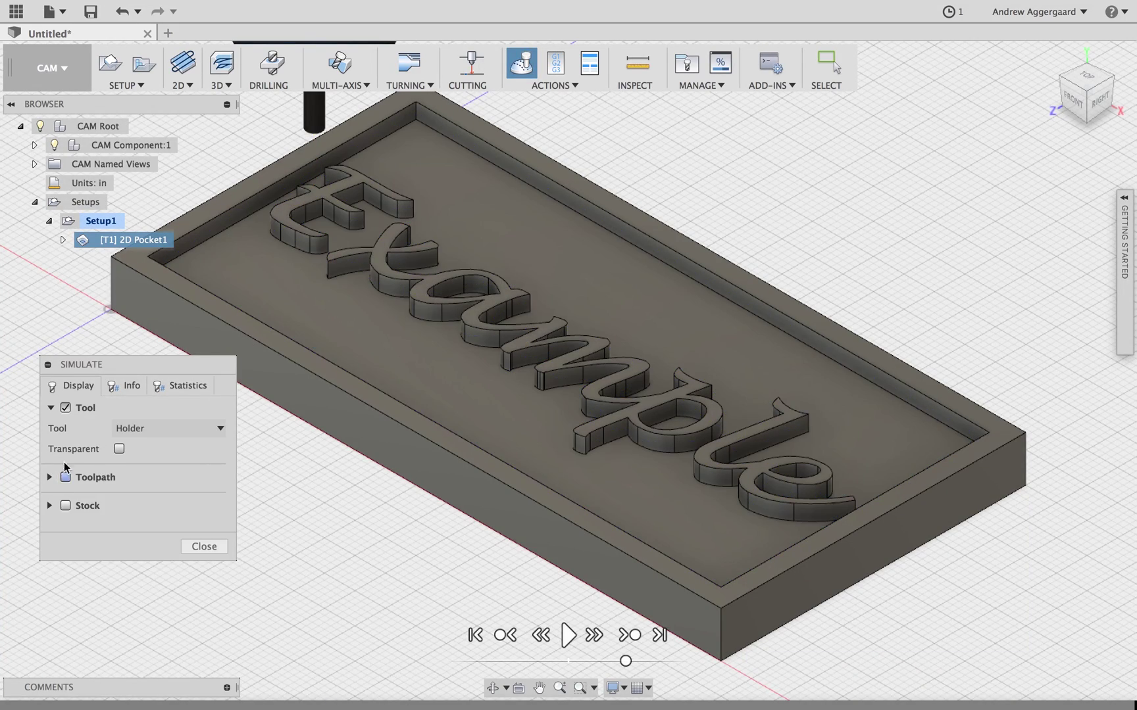
pyautogui.click(65, 408)
pyautogui.click(66, 466)
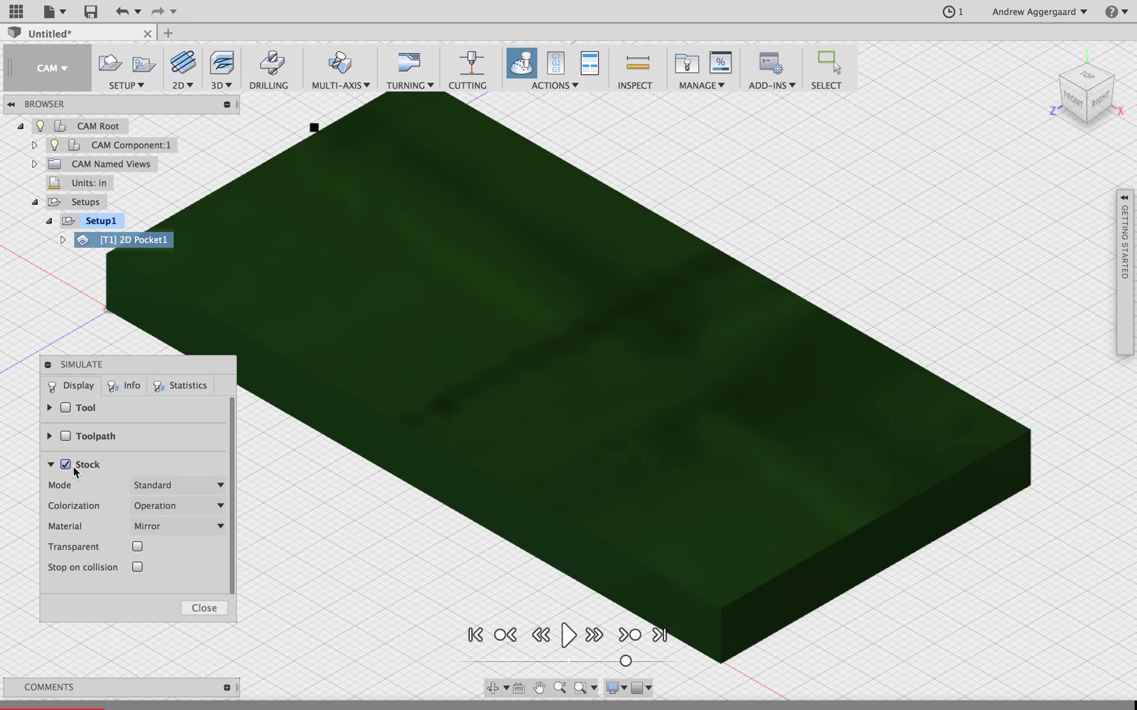
# - Check the machining statistics, play the stock simulation at increased speed to the end, and close the simulation
pyautogui.click(179, 385)
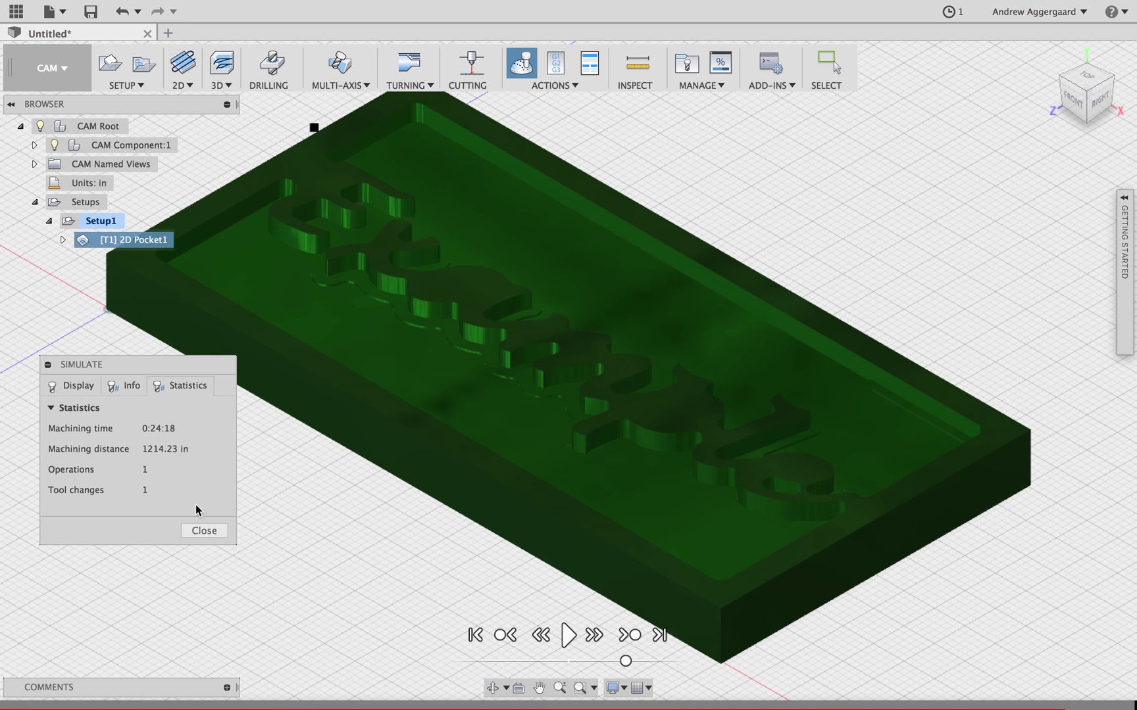
pyautogui.moveTo(647, 661); pyautogui.dragTo(654, 660)
pyautogui.click(568, 635)
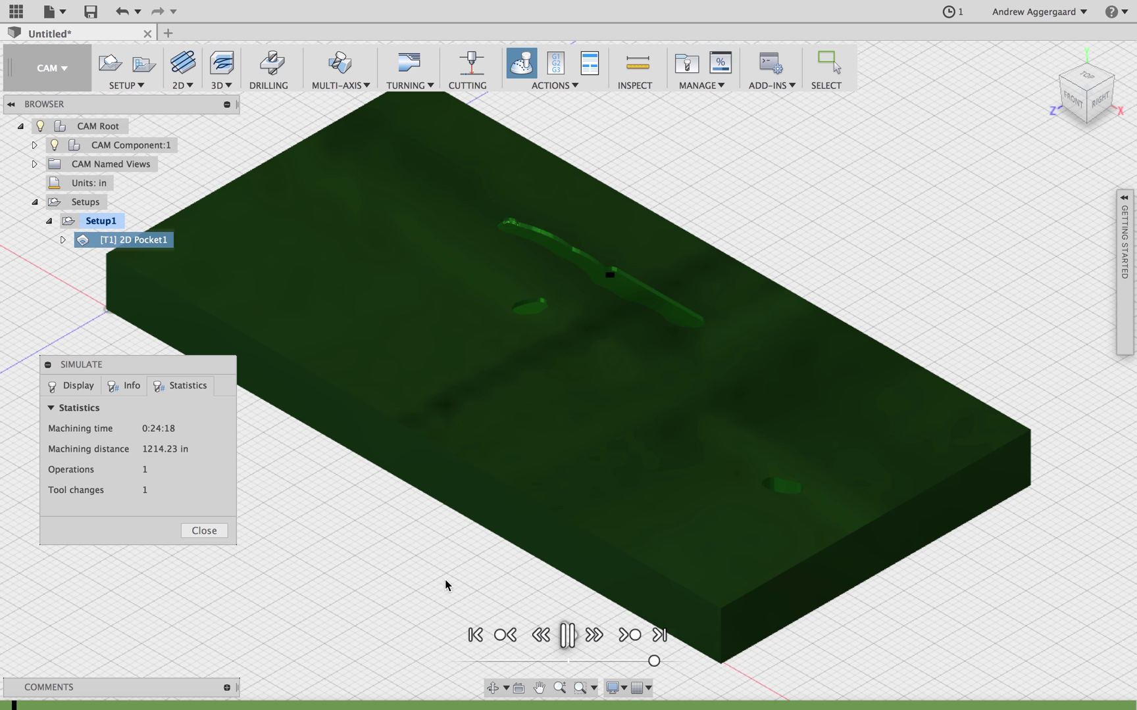
pyautogui.moveTo(655, 661); pyautogui.dragTo(672, 661)
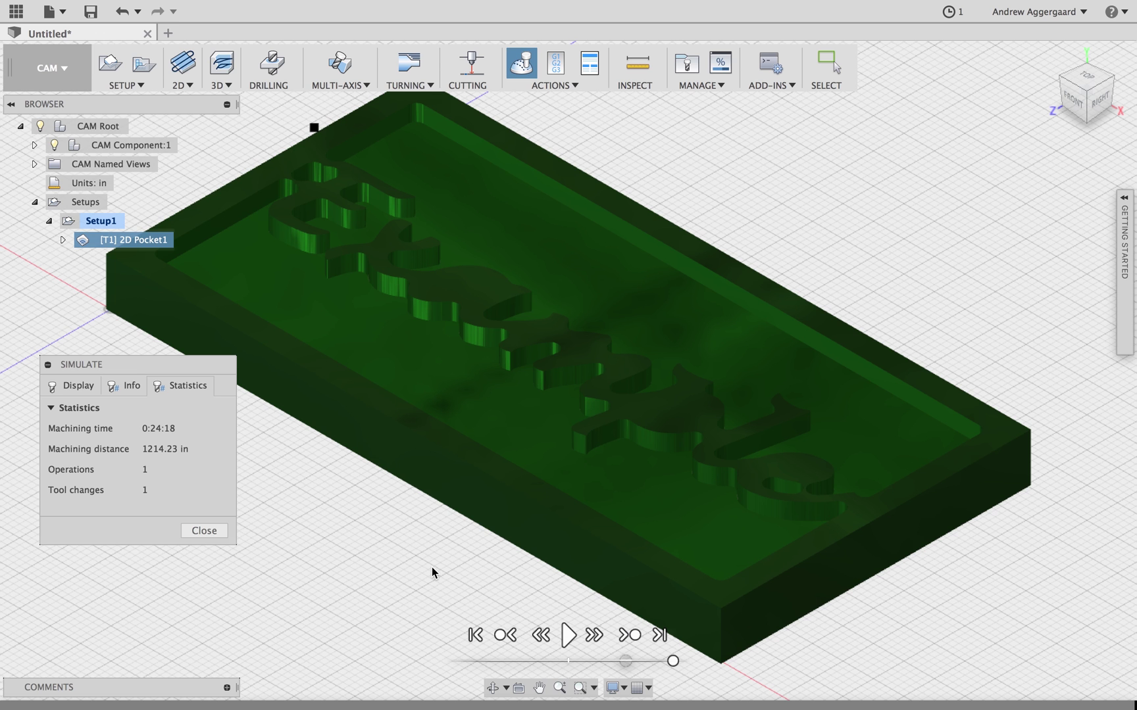
pyautogui.click(204, 530)
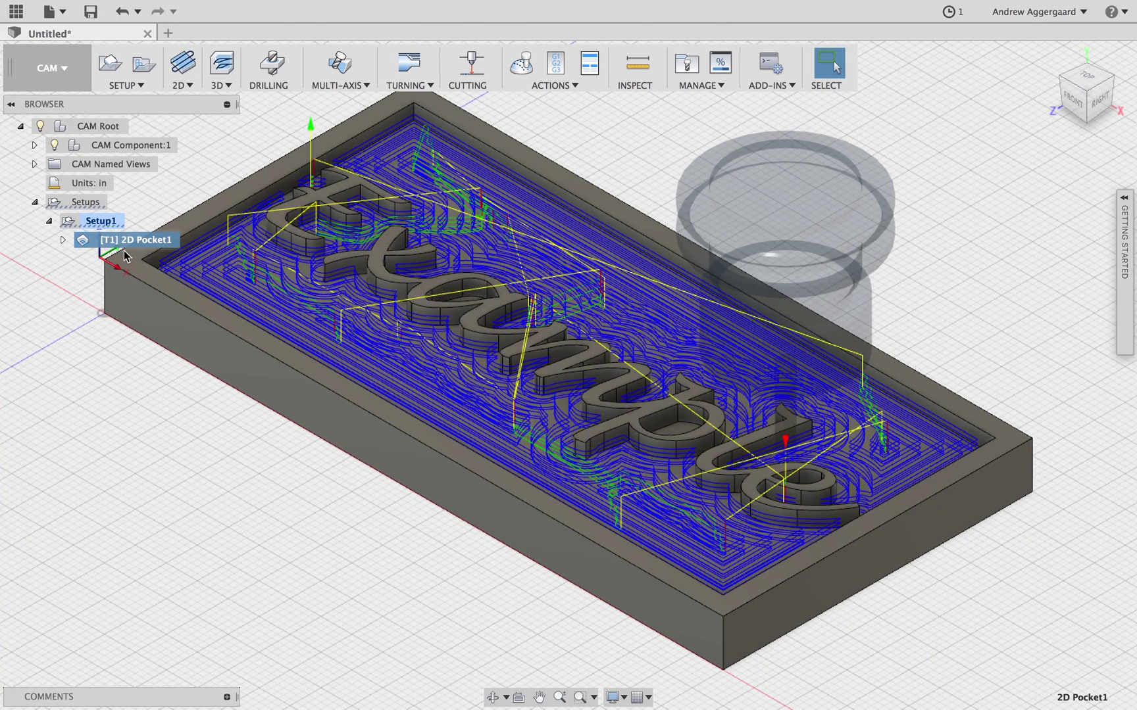
# - Add a 2D Contour operation to Setup1 and bring up the tool library for it
pyautogui.click(32, 357)
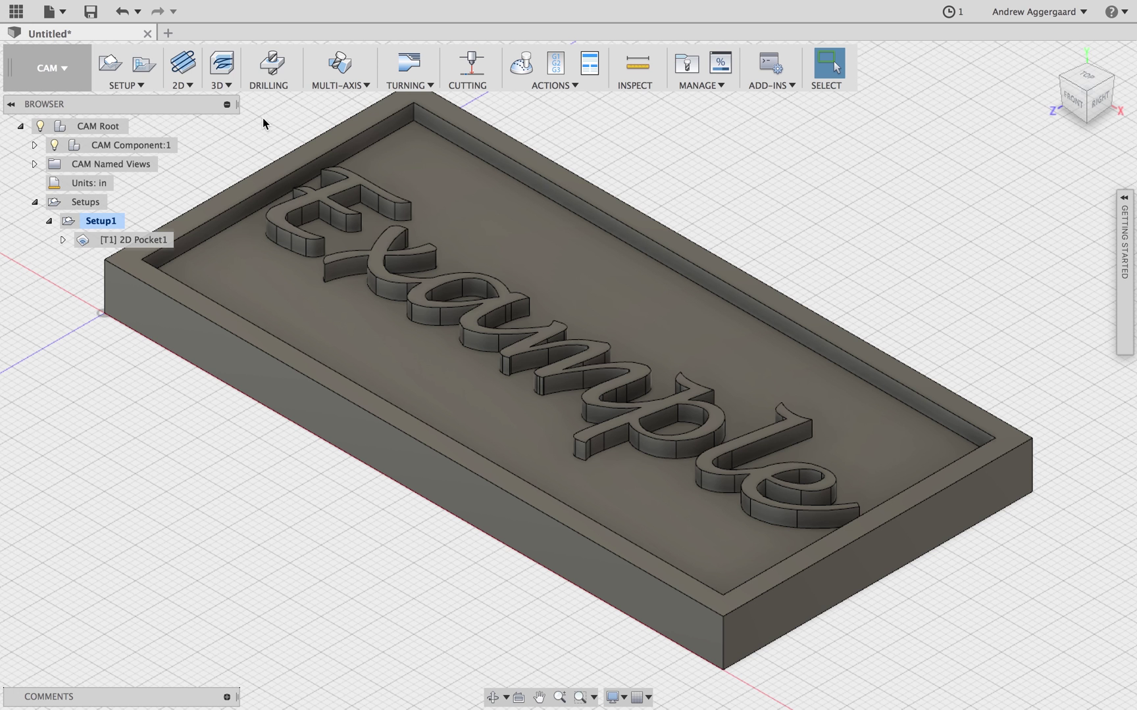
pyautogui.click(194, 86)
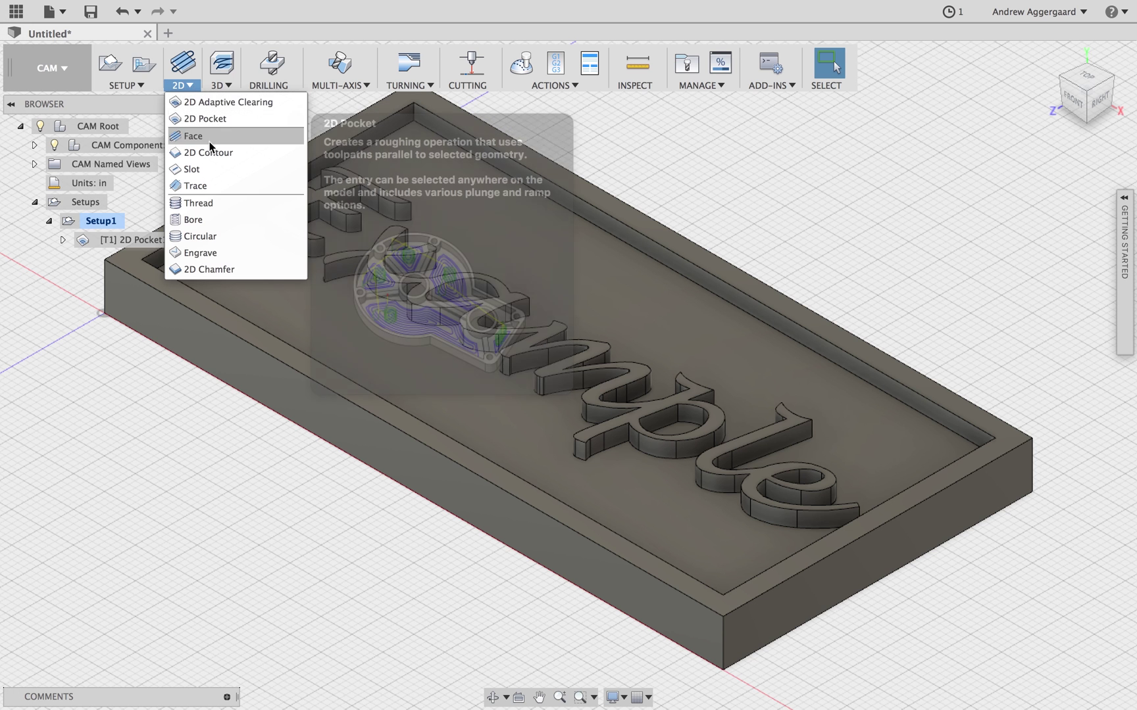
pyautogui.click(212, 152)
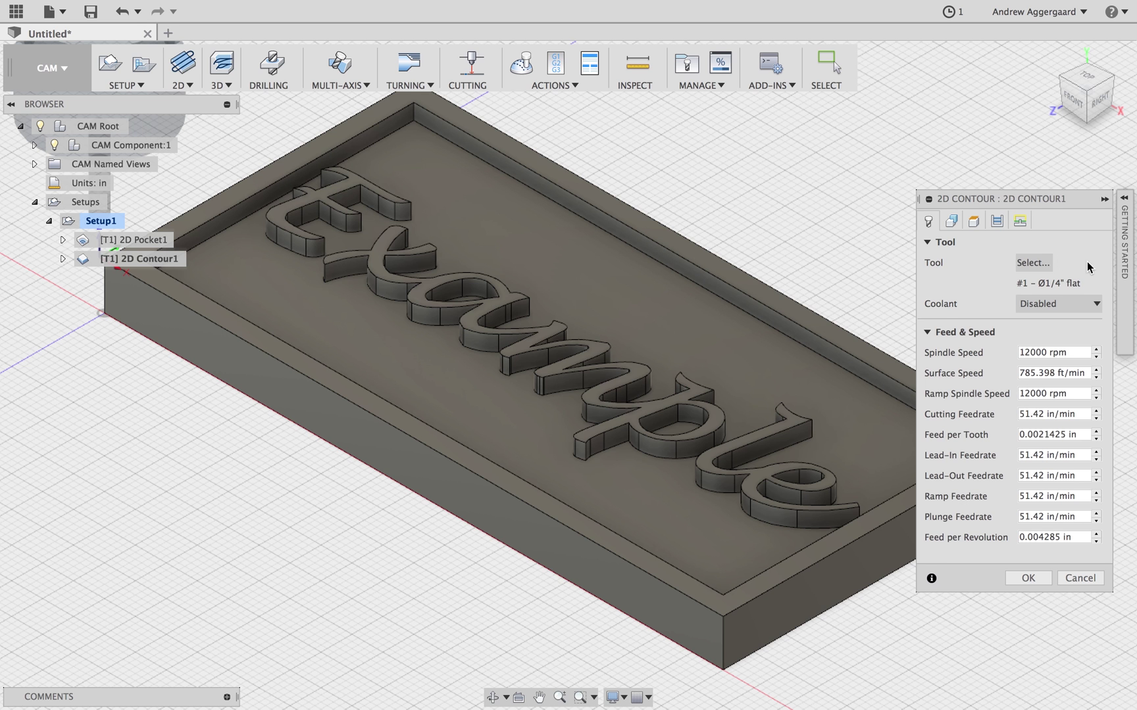
pyautogui.click(1038, 263)
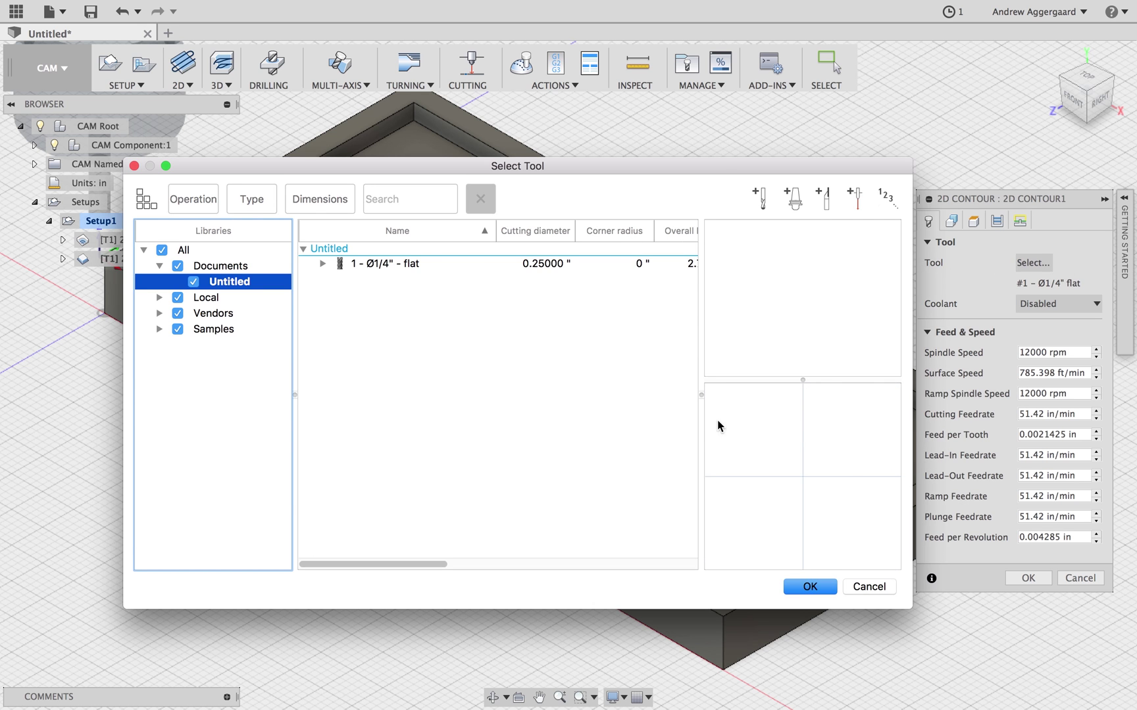
# - Create a new tool in the Untitled document library as a flat end mill with 2 flutes
pyautogui.click(759, 198)
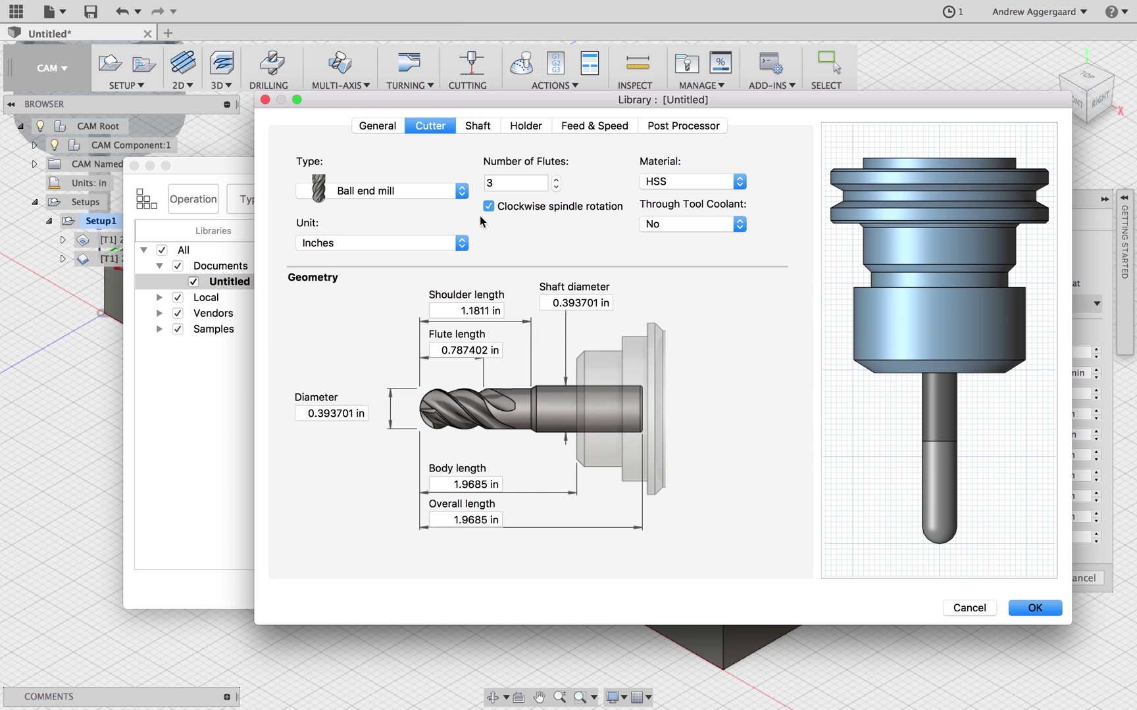
pyautogui.click(461, 191)
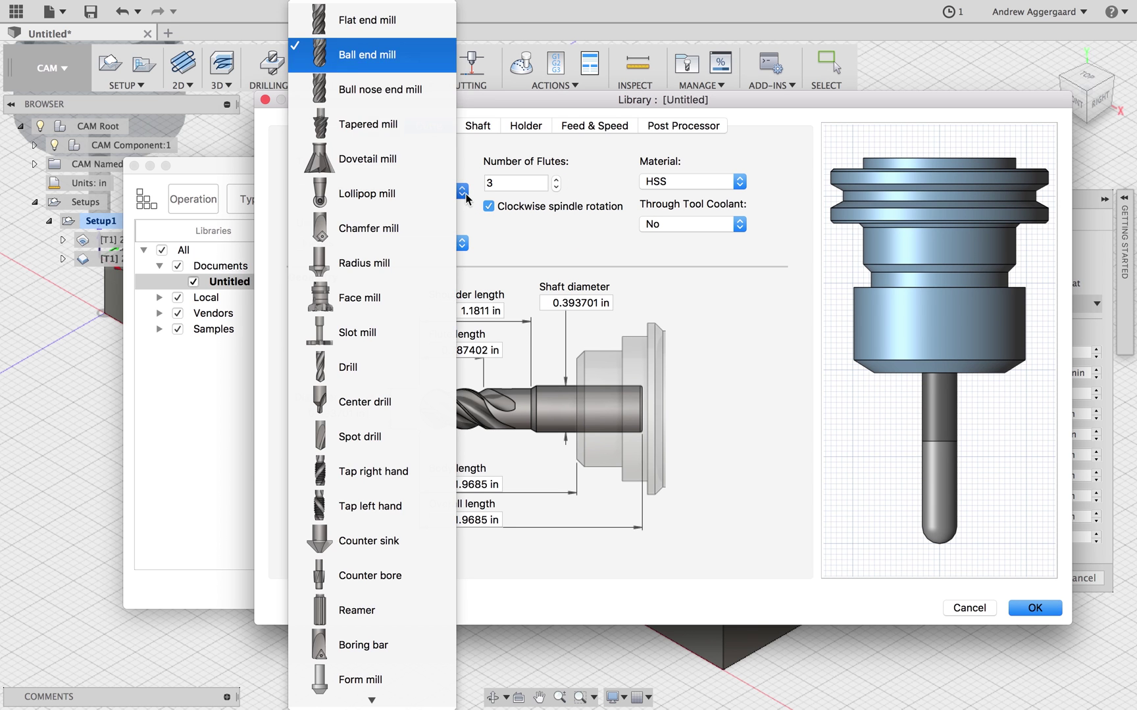
pyautogui.click(356, 27)
pyautogui.click(505, 187)
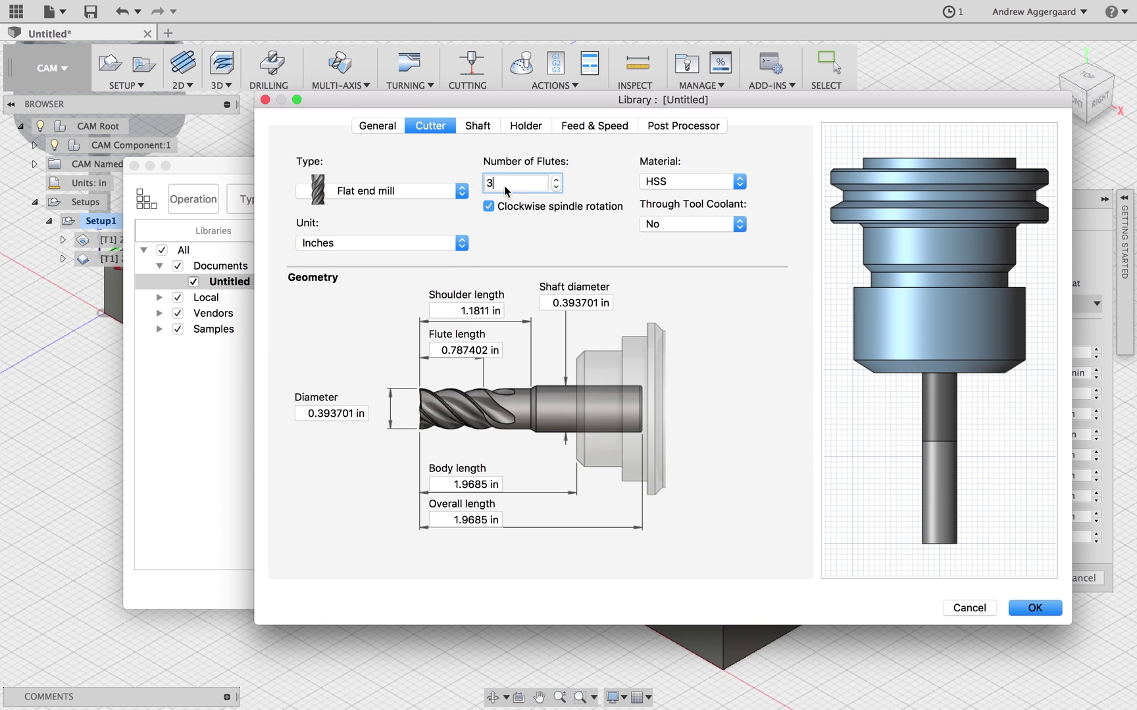
pyautogui.write('2')
# - Set the new end mill's cutting diameter to 0.125 in
pyautogui.click(356, 414)
pyautogui.press('BackSpace')
pyautogui.press('BackSpace')
pyautogui.press('BackSpace')
pyautogui.press('BackSpace')
pyautogui.press('BackSpace')
pyautogui.press('BackSpace')
pyautogui.write('125')
# - Set the end mill's shoulder length to 0.5 in and its flute length to 0.45 in
pyautogui.click(492, 312)
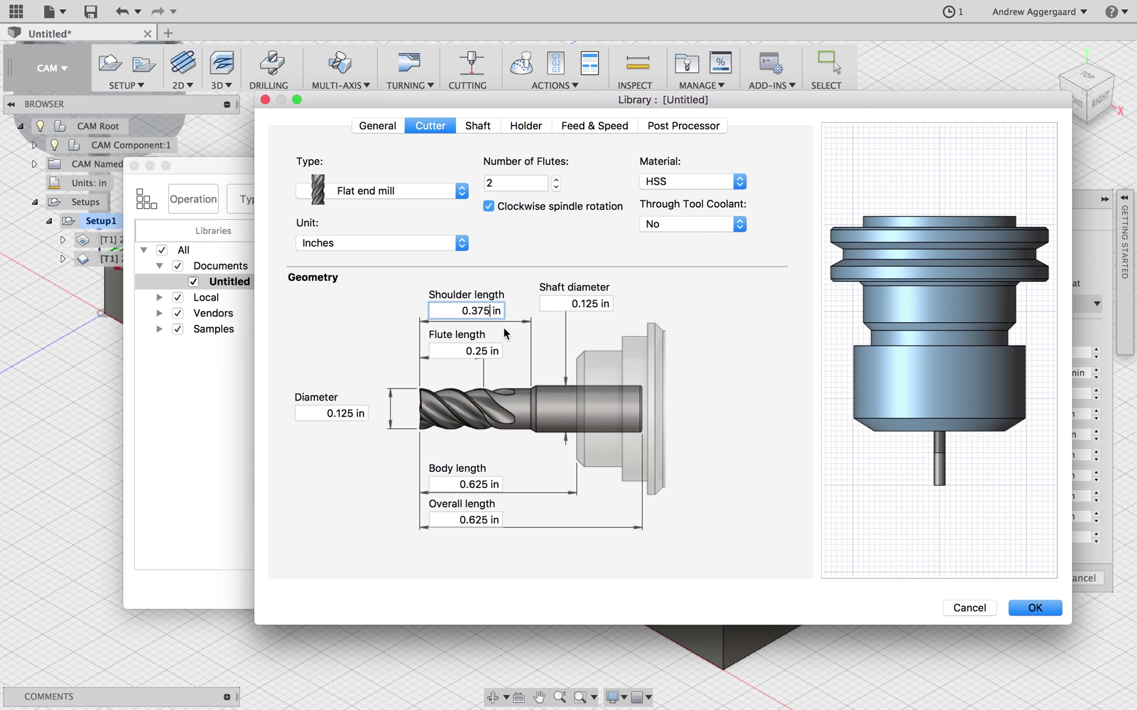
pyautogui.press('BackSpace')
pyautogui.press('BackSpace')
pyautogui.press('BackSpace')
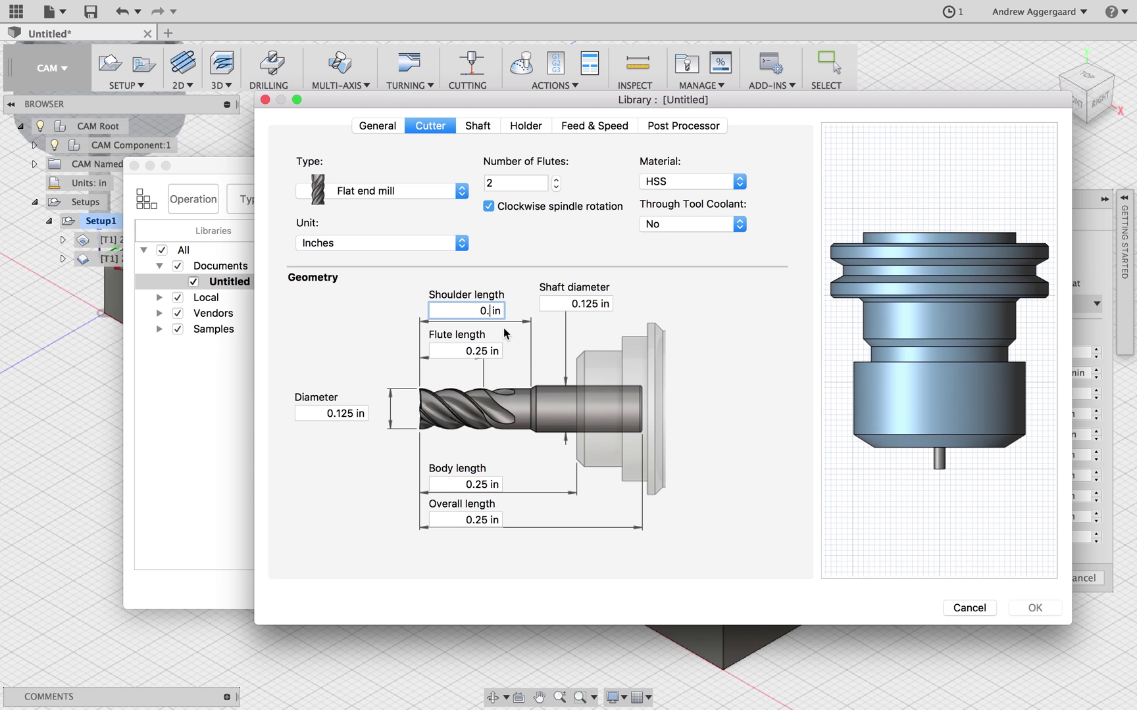
pyautogui.write('5')
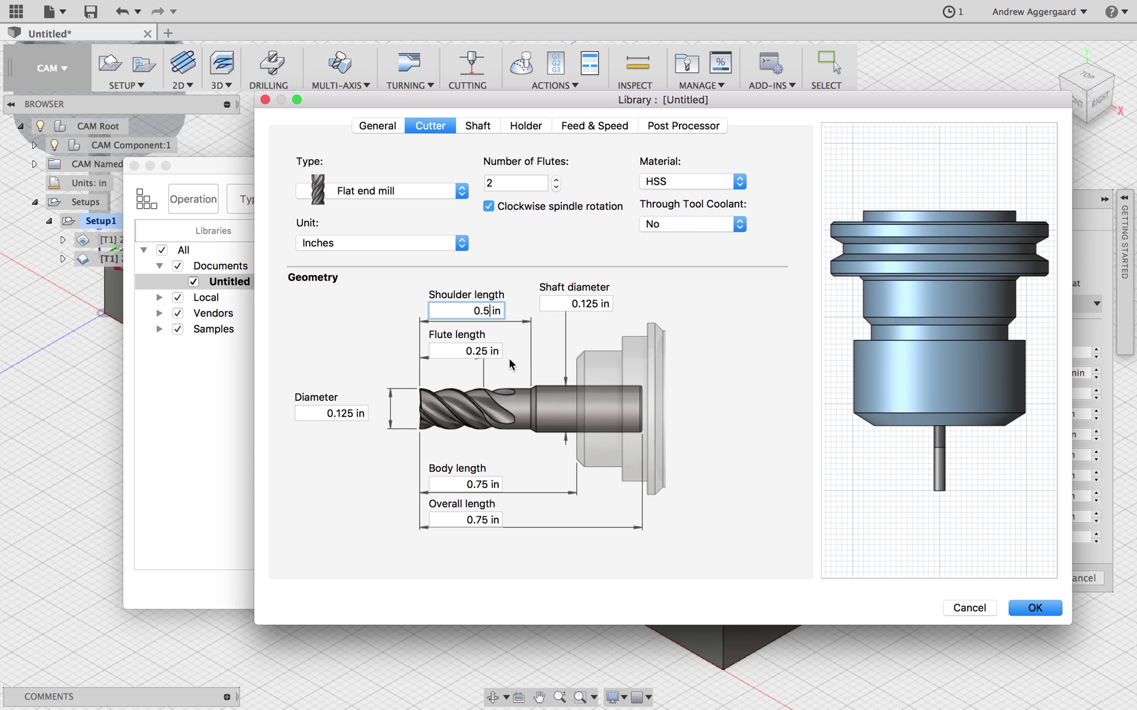
pyautogui.click(489, 352)
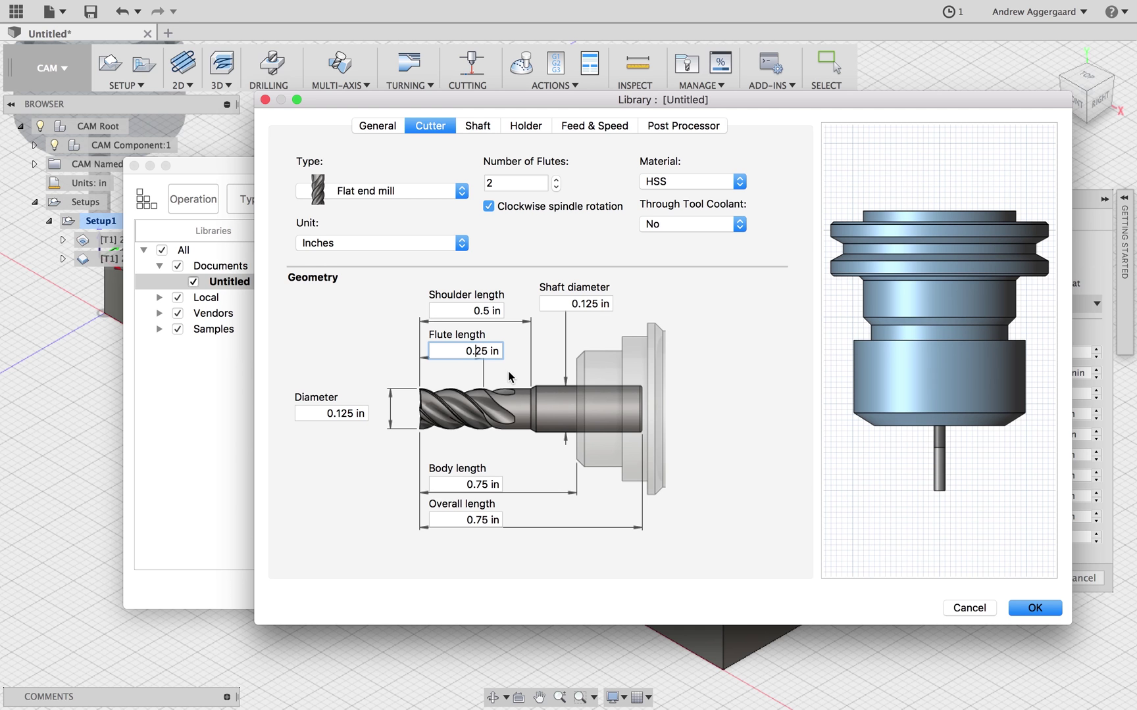
pyautogui.press('BackSpace')
pyautogui.press('BackSpace')
pyautogui.write('45')
# - Set the end mill's shaft diameter to 0.25 in and its body length to 0.7 in
pyautogui.click(597, 305)
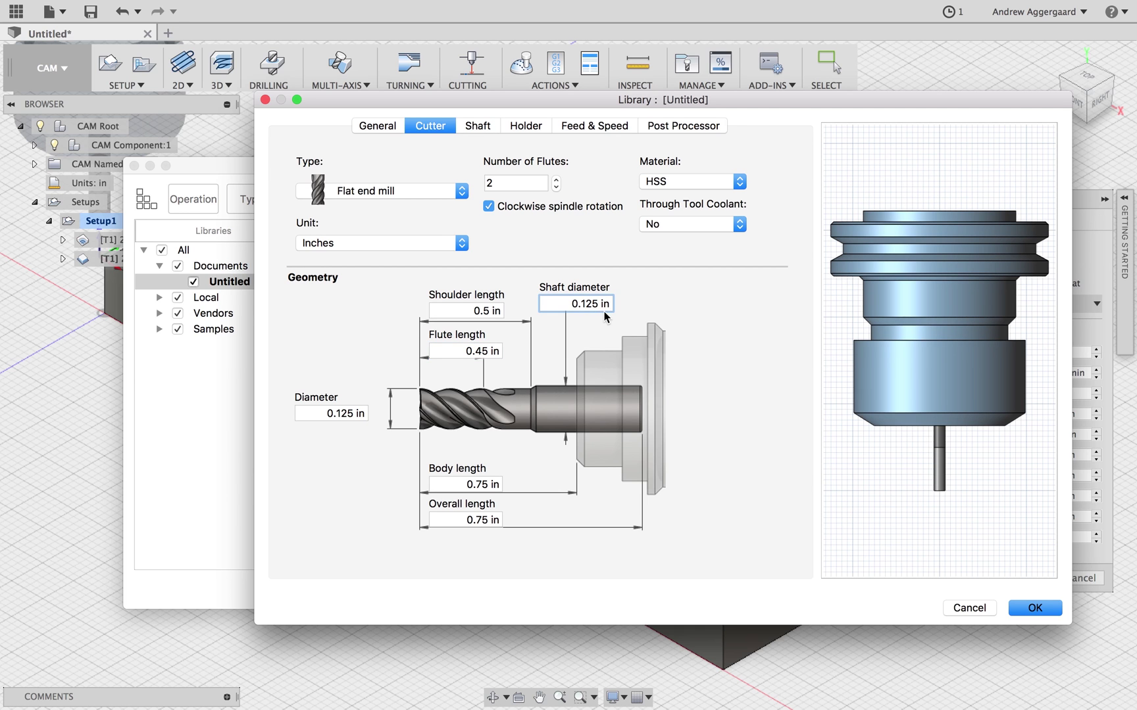
pyautogui.press('BackSpace')
pyautogui.press('BackSpace')
pyautogui.press('BackSpace')
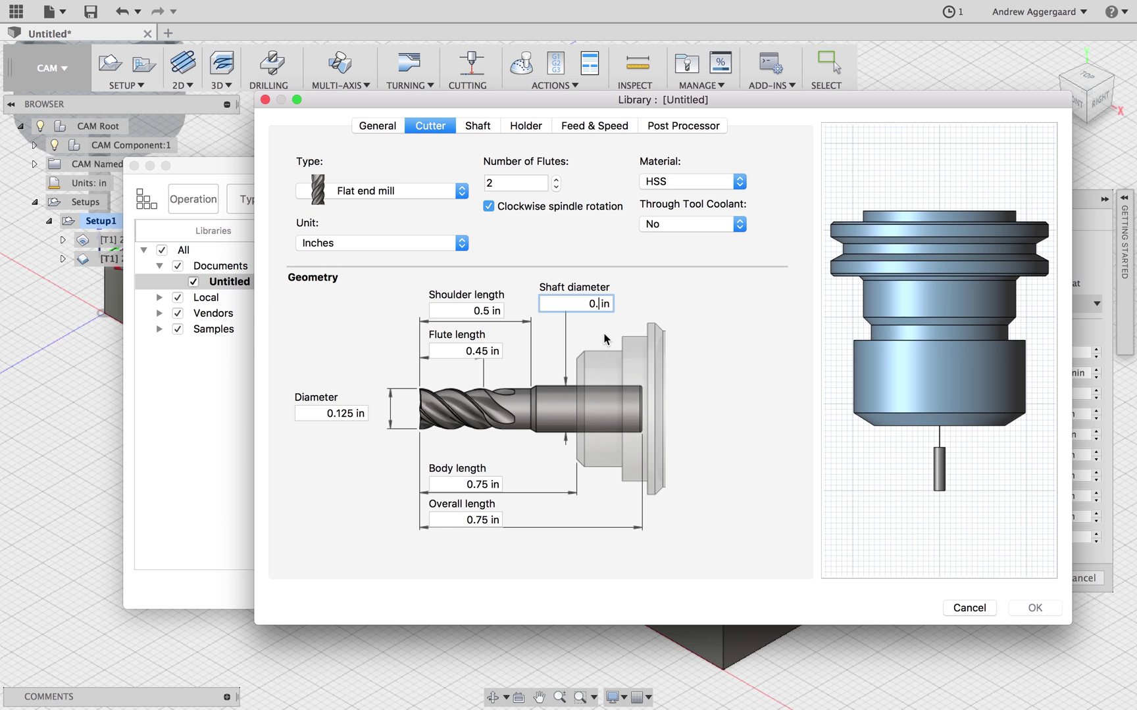
pyautogui.write('25')
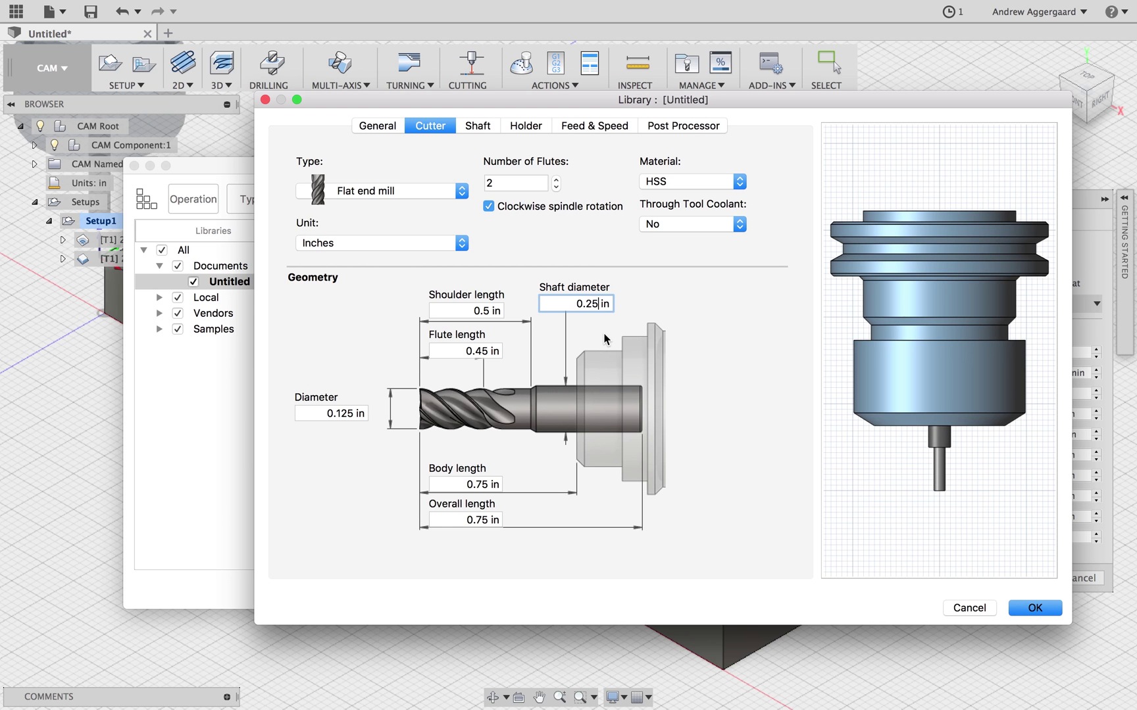
pyautogui.click(489, 485)
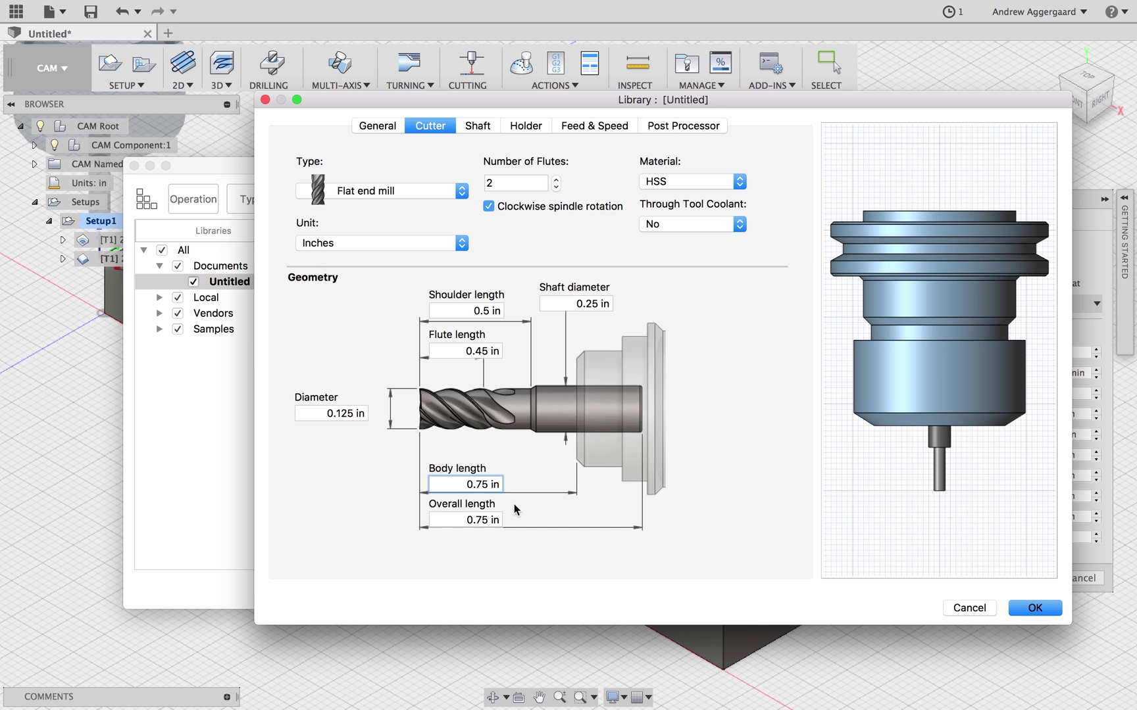
pyautogui.press('BackSpace')
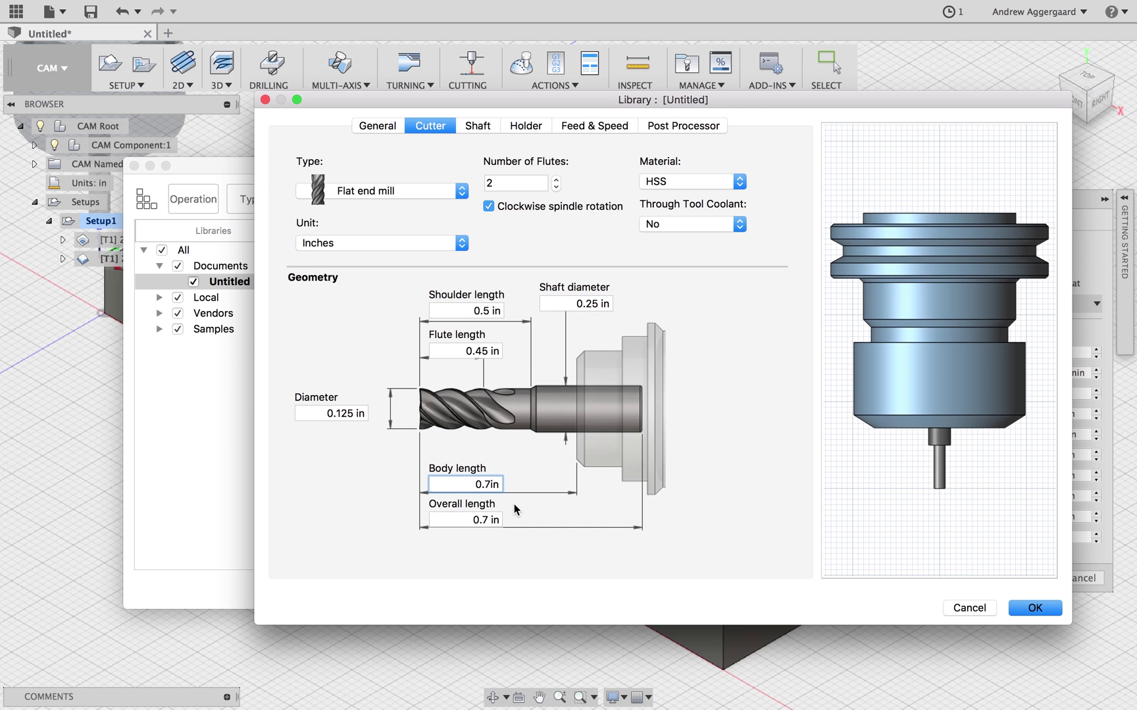
# - Set the end mill's overall length to 2.15 in and accept the tool for the contour operation
pyautogui.click(487, 521)
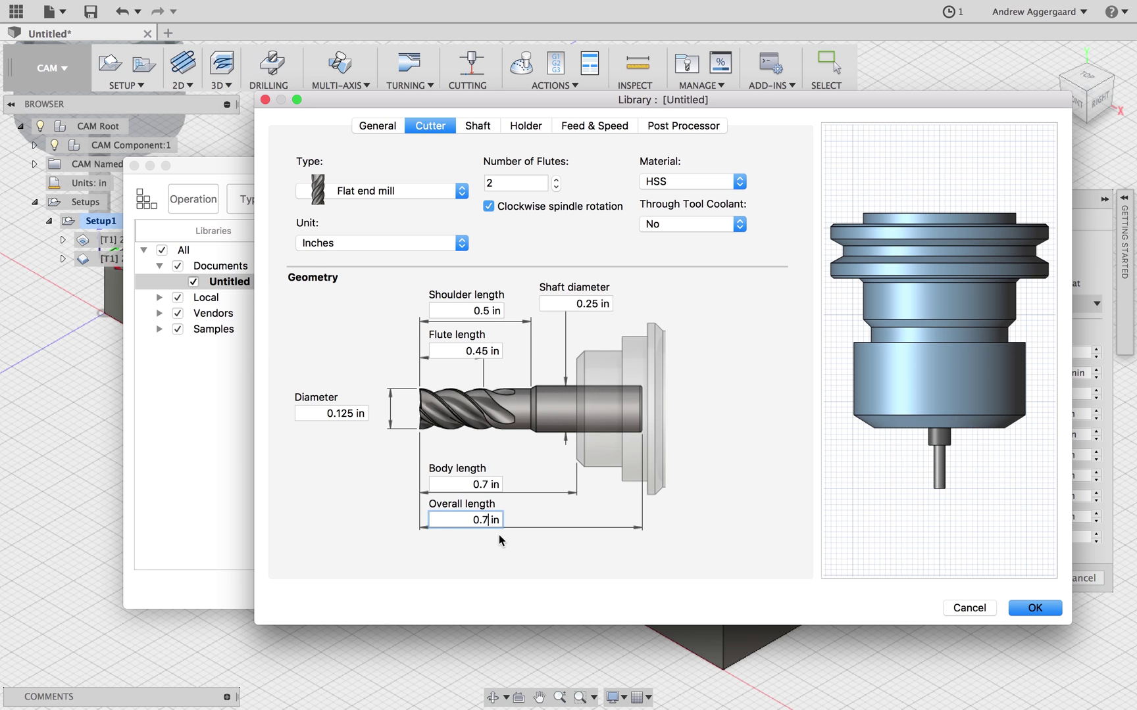
pyautogui.press('BackSpace')
pyautogui.press('BackSpace')
pyautogui.write('2.15')
pyautogui.click(1031, 612)
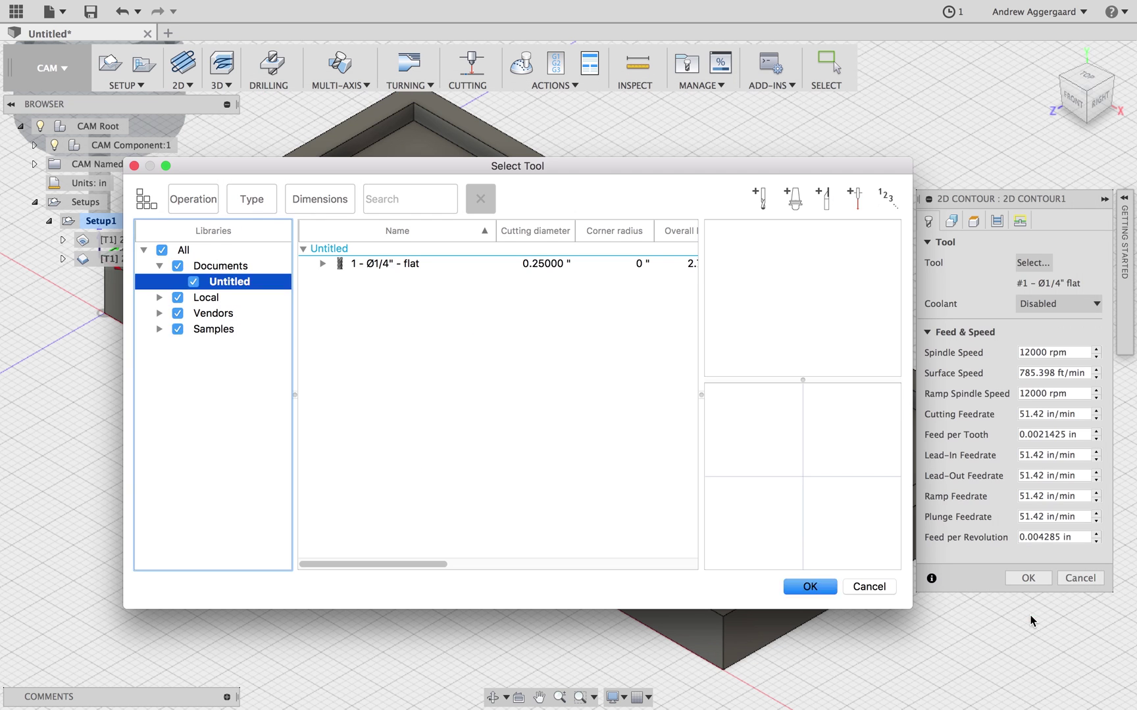
pyautogui.click(810, 587)
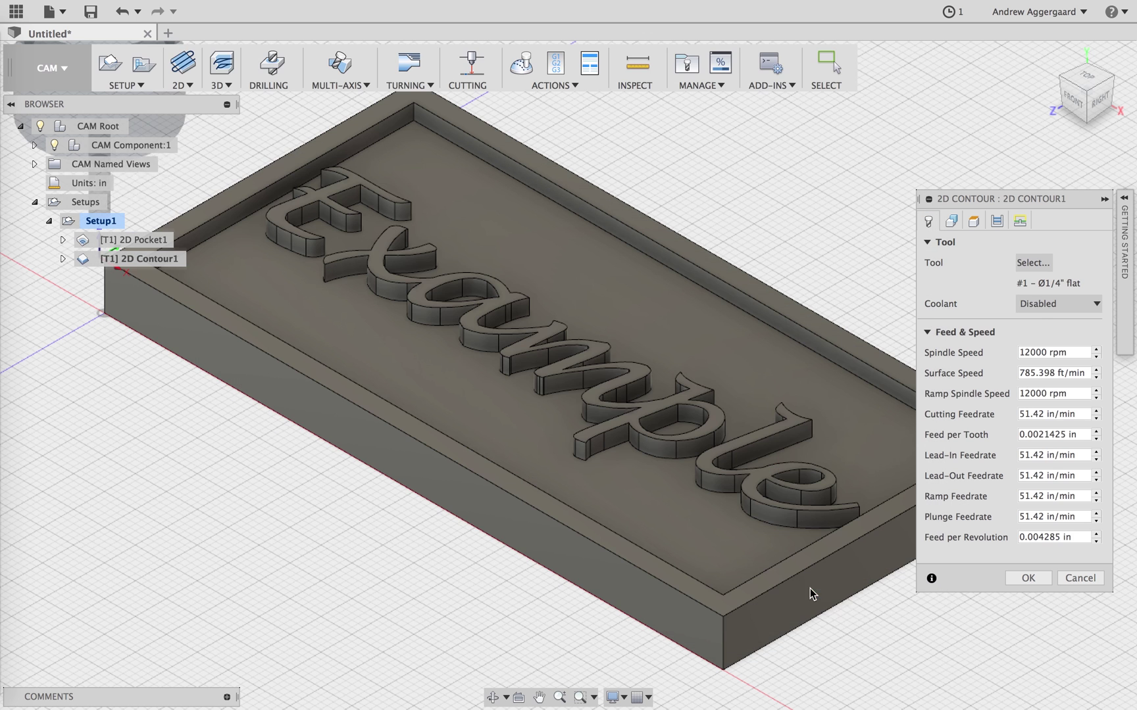
# - Set the contour operation's spindle speed to 12000 rpm
pyautogui.click(1040, 353)
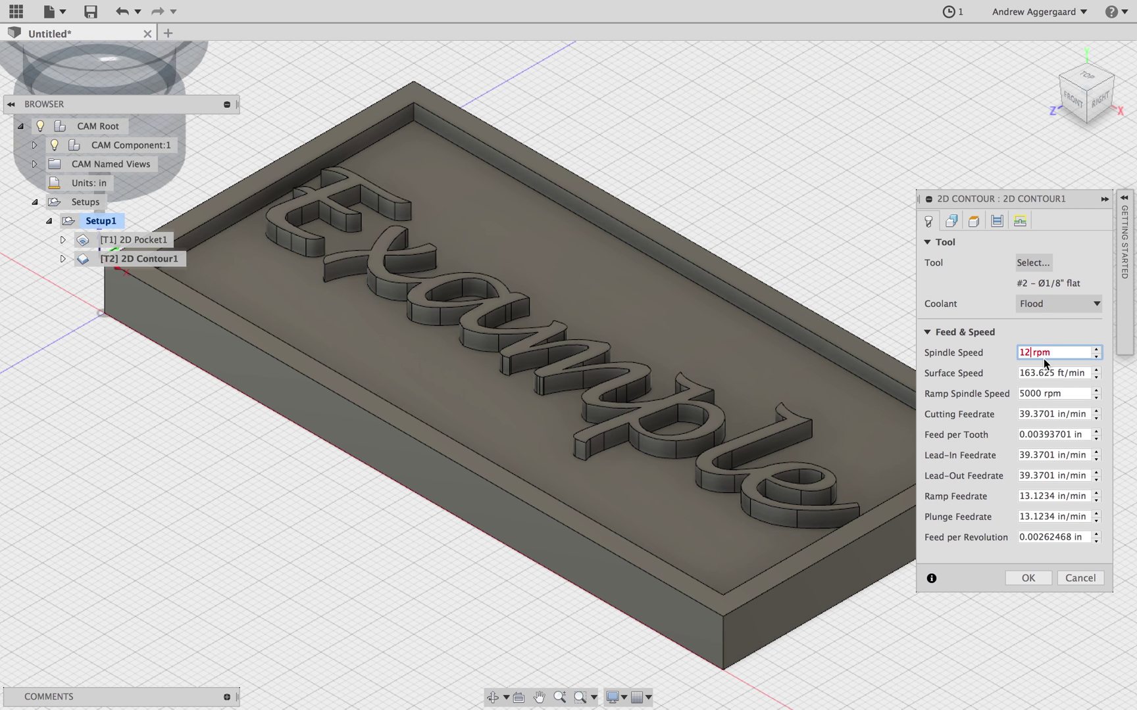
pyautogui.press('Return')
pyautogui.press('Tab')
pyautogui.press('Tab')
pyautogui.press('Tab')
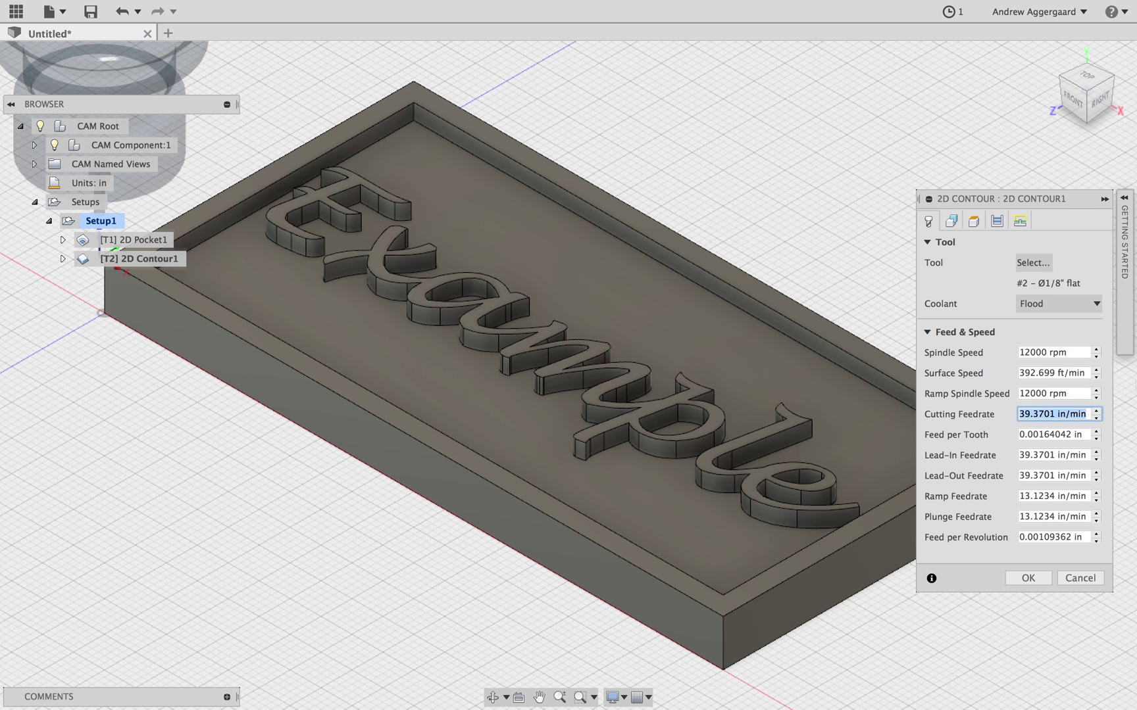
# - Set the contour operation's cutting, lead-in, lead-out, ramp and plunge feedrates to 55.2 in/min
pyautogui.write('55')
pyautogui.press('Tab')
pyautogui.press('Tab')
pyautogui.write('55.2')
pyautogui.press('Tab')
pyautogui.write('55.2')
pyautogui.press('Tab')
pyautogui.write('5')
pyautogui.press('Tab')
pyautogui.write('5')
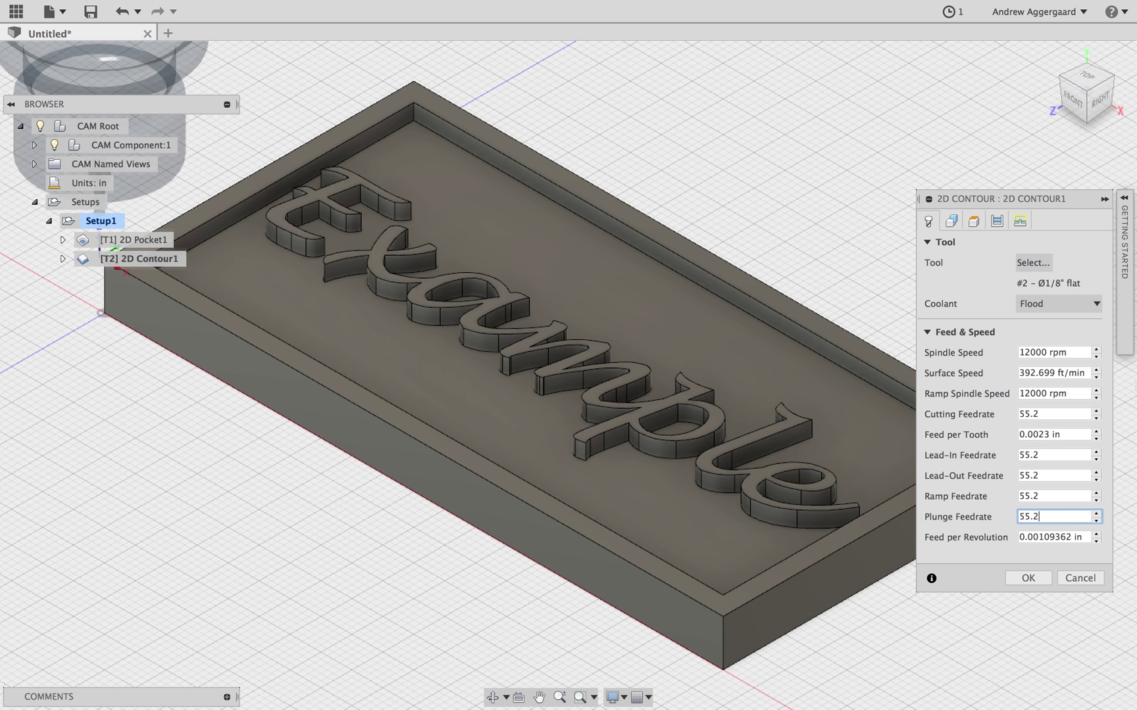
# - Select the bottom outer outlines of the "E", "xamp" and "le" lettering as the contour operation's geometry
pyautogui.click(963, 221)
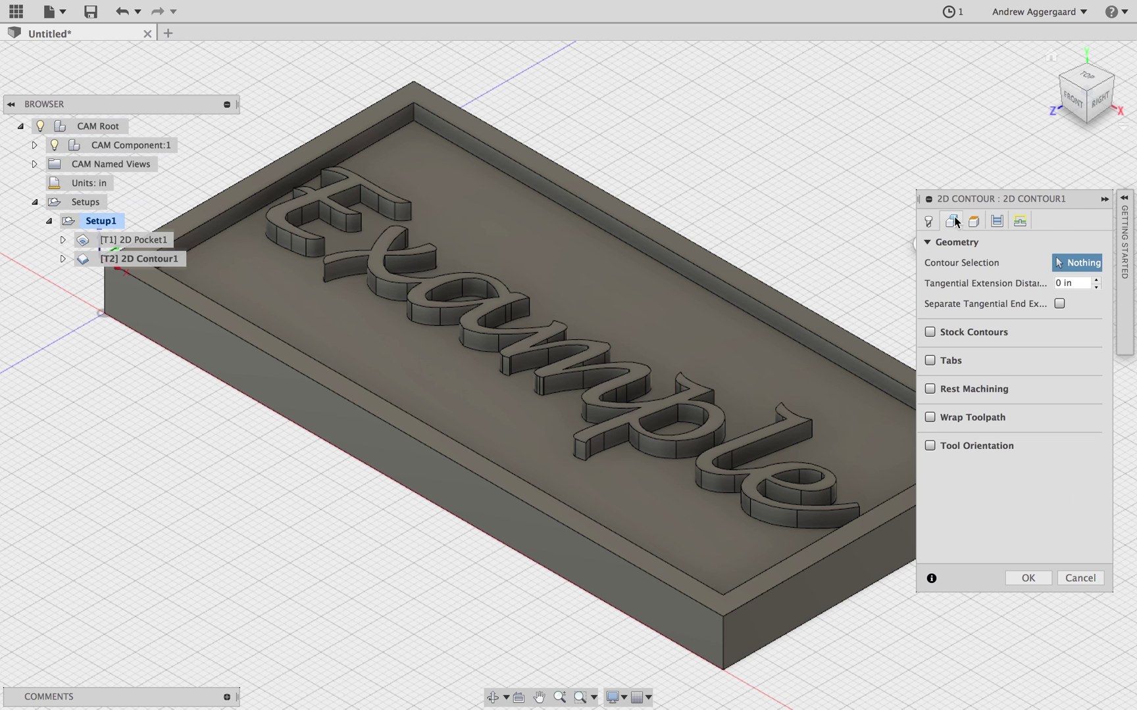
pyautogui.click(287, 257)
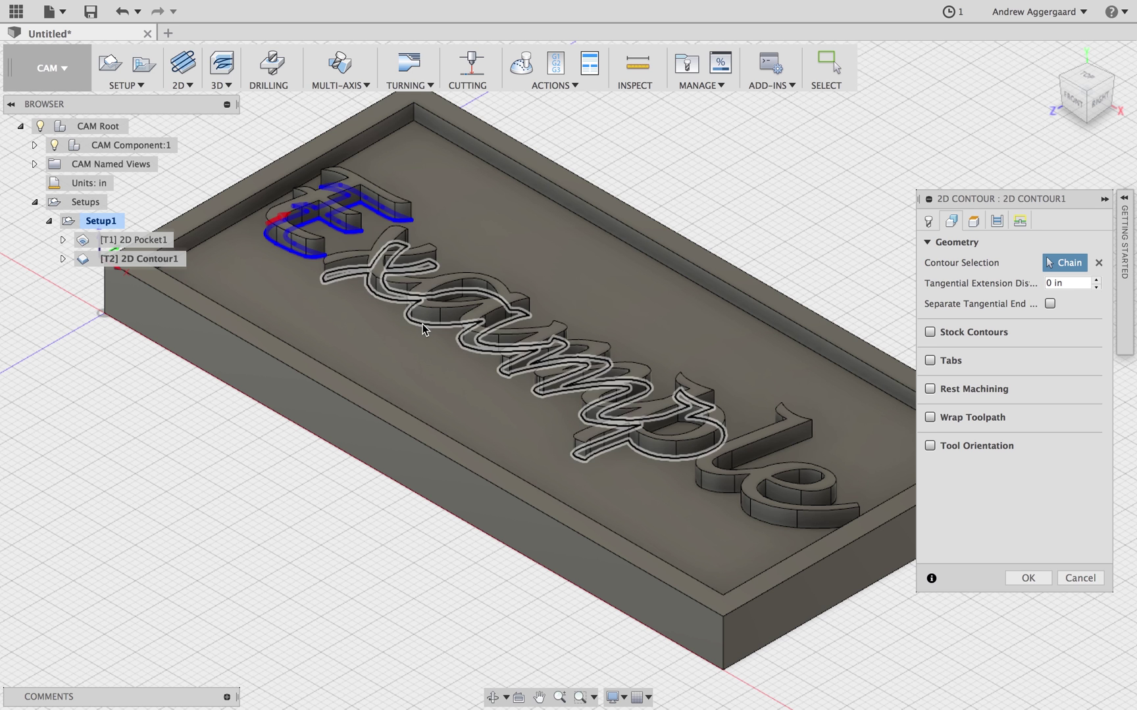
pyautogui.click(423, 323)
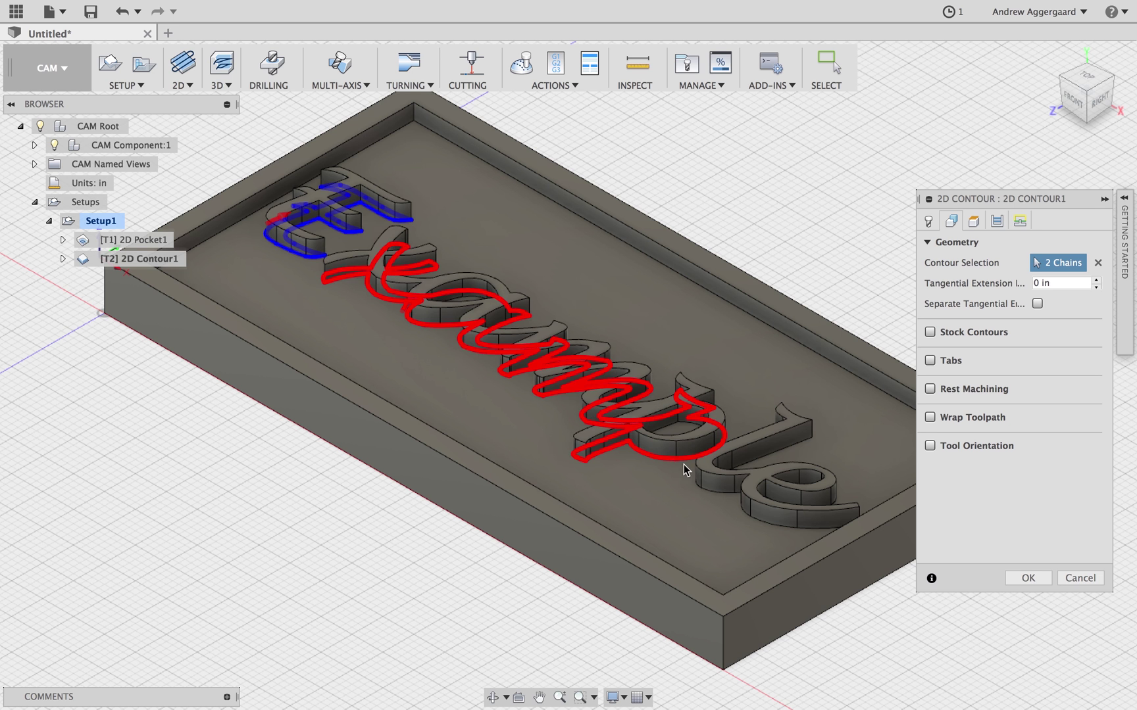
pyautogui.click(718, 493)
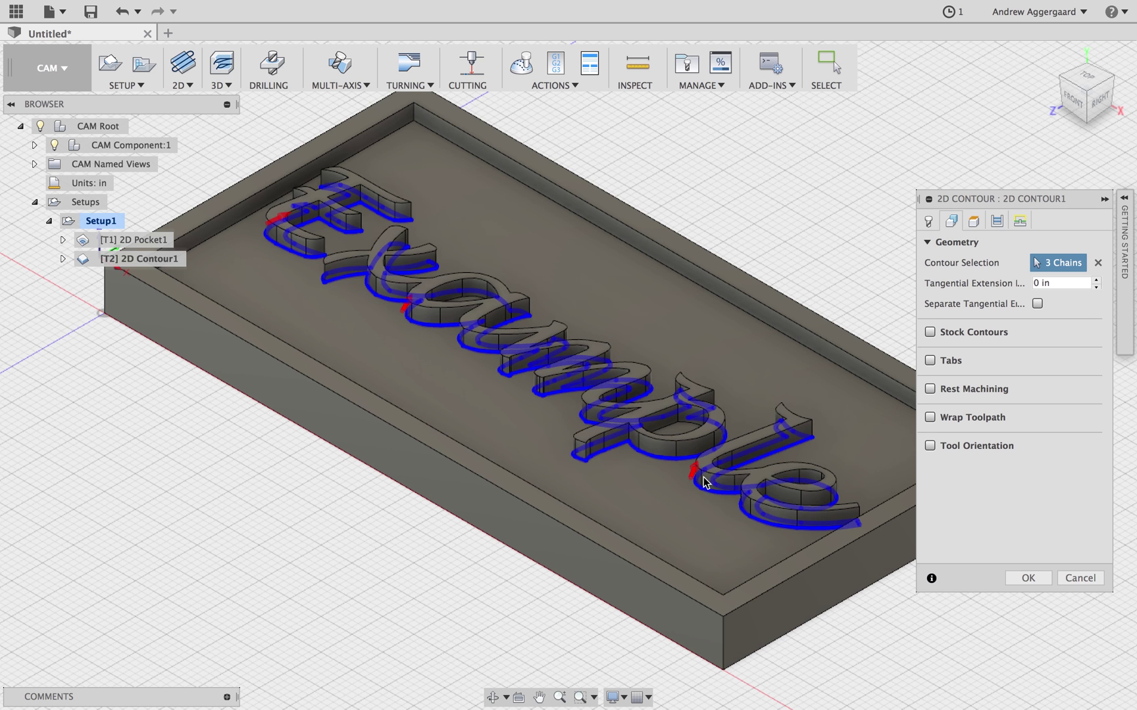
# - Add the bottom inner outlines of the "p", "a" and "e" openings to the contour operation's geometry
pyautogui.click(674, 430)
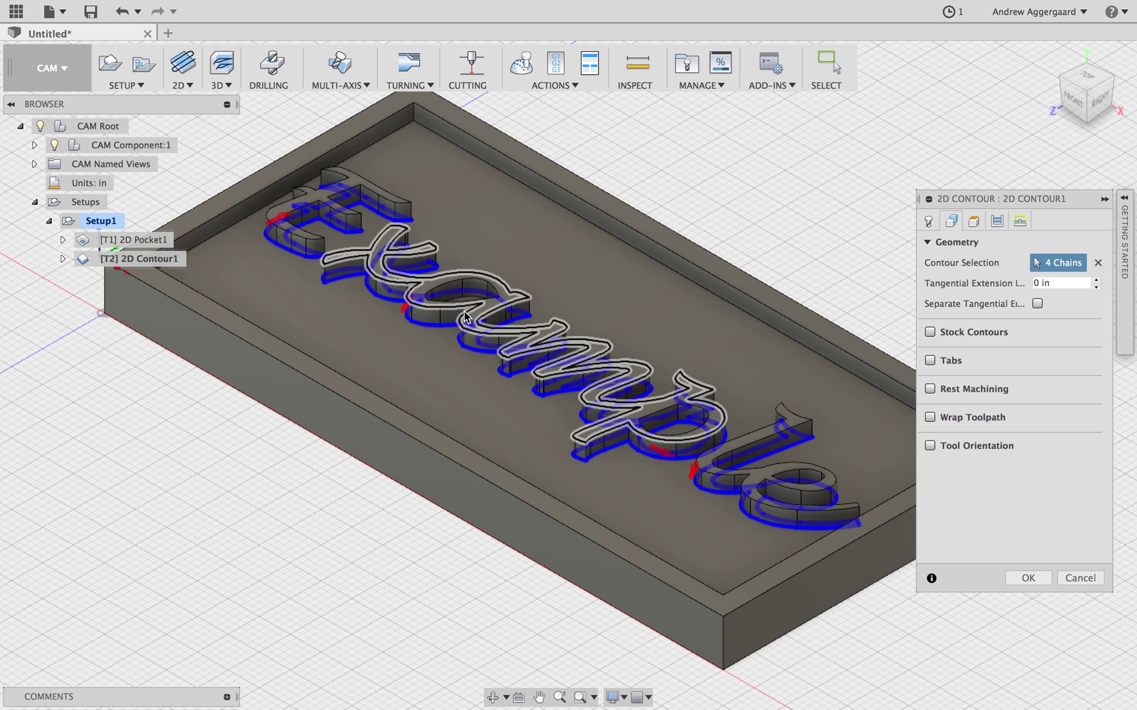
pyautogui.scroll(1, 457, 309)
pyautogui.scroll(4, 461, 299)
pyautogui.click(482, 303)
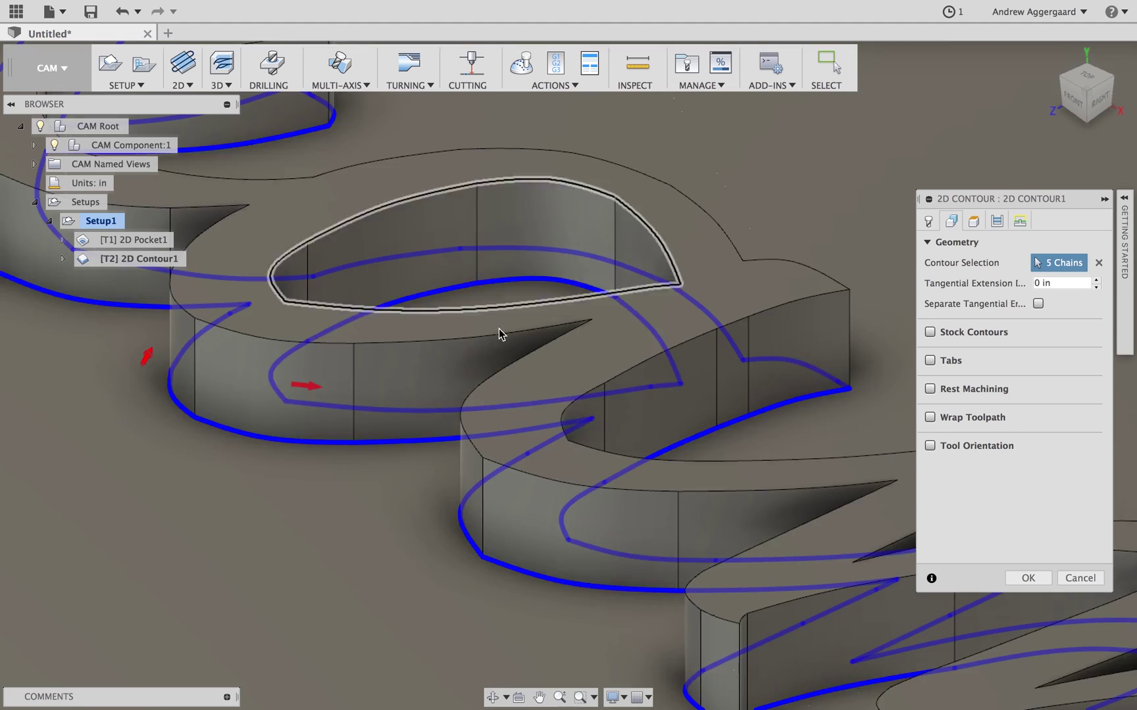
pyautogui.scroll(-5, 520, 361)
pyautogui.moveTo(804, 431); pyautogui.dragTo(544, 422, button='middle')
pyautogui.keyDown('shift'); pyautogui.moveTo(716, 522); pyautogui.dragTo(536, 574, button='middle'); pyautogui.keyUp('shift')
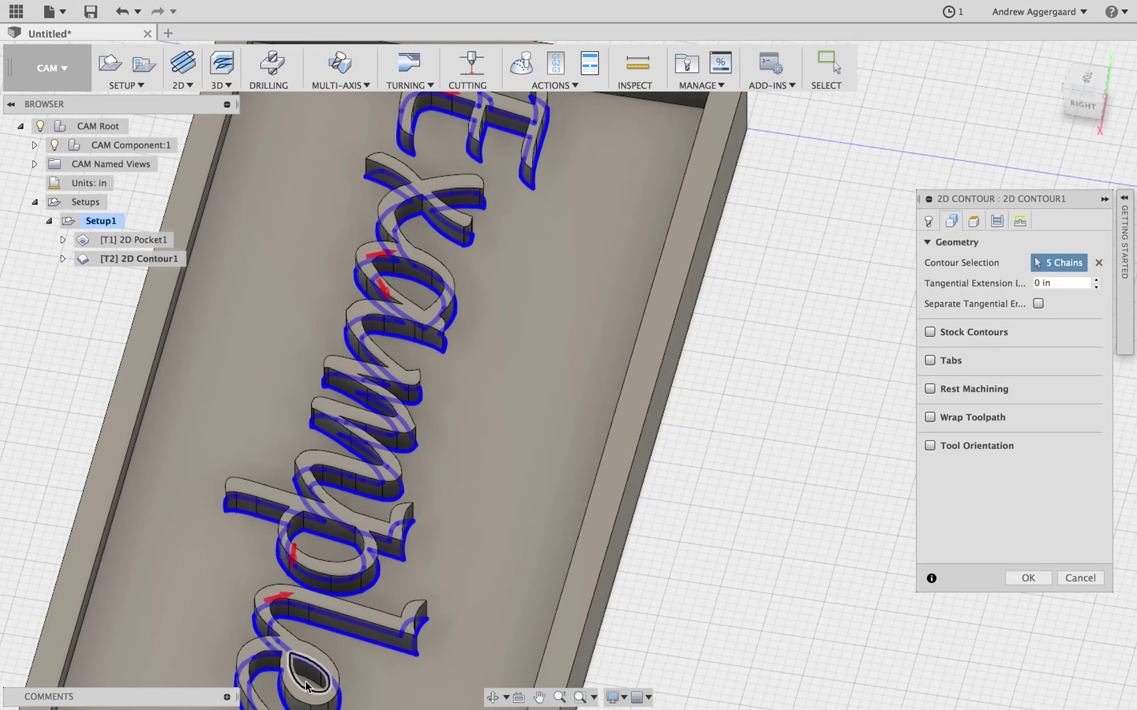
pyautogui.click(394, 688)
pyautogui.keyDown('shift'); pyautogui.moveTo(439, 627); pyautogui.dragTo(508, 610, button='middle'); pyautogui.keyUp('shift')
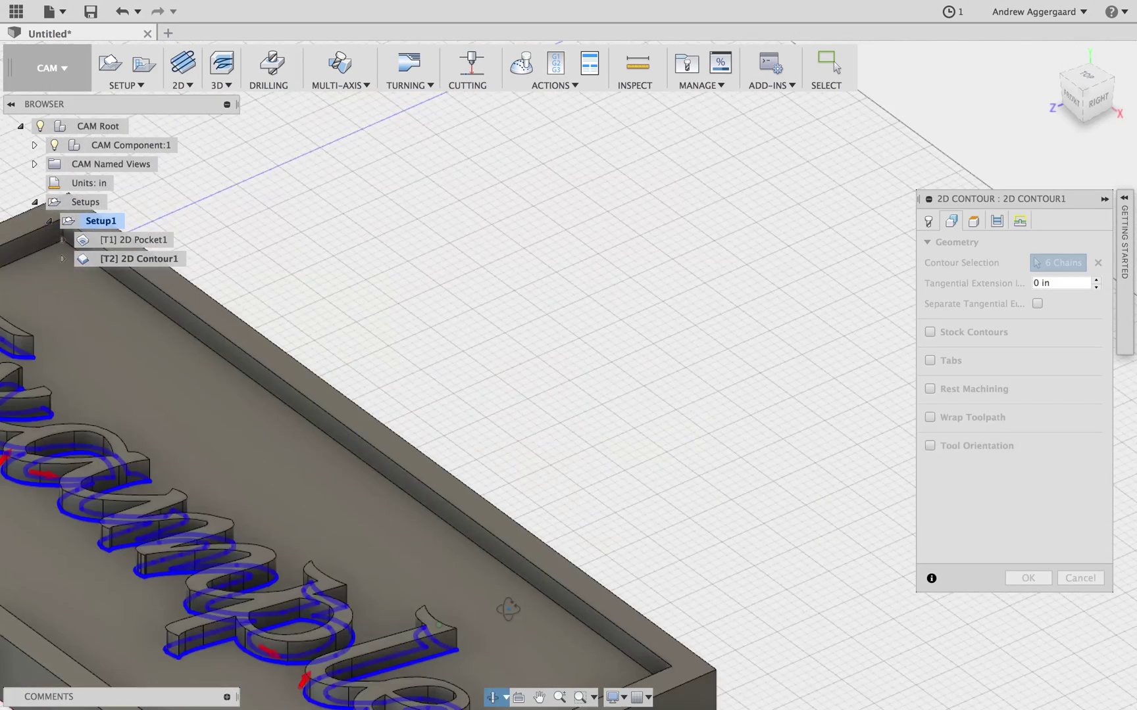
pyautogui.scroll(-4, 494, 611)
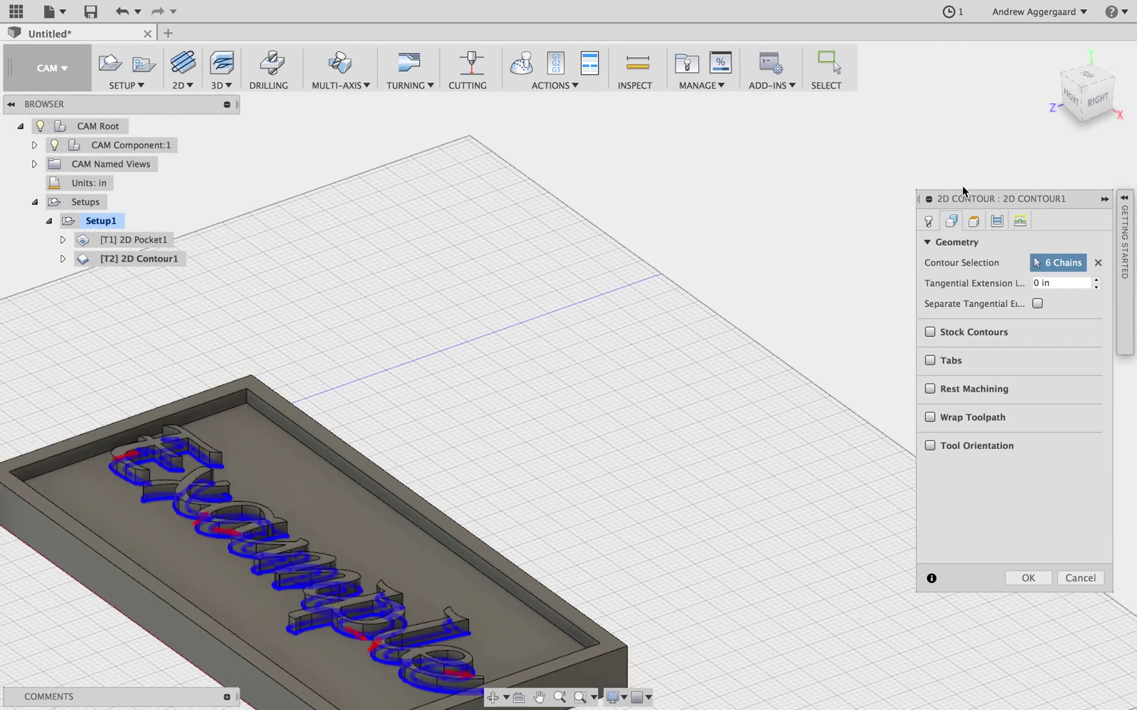
pyautogui.press('F6')
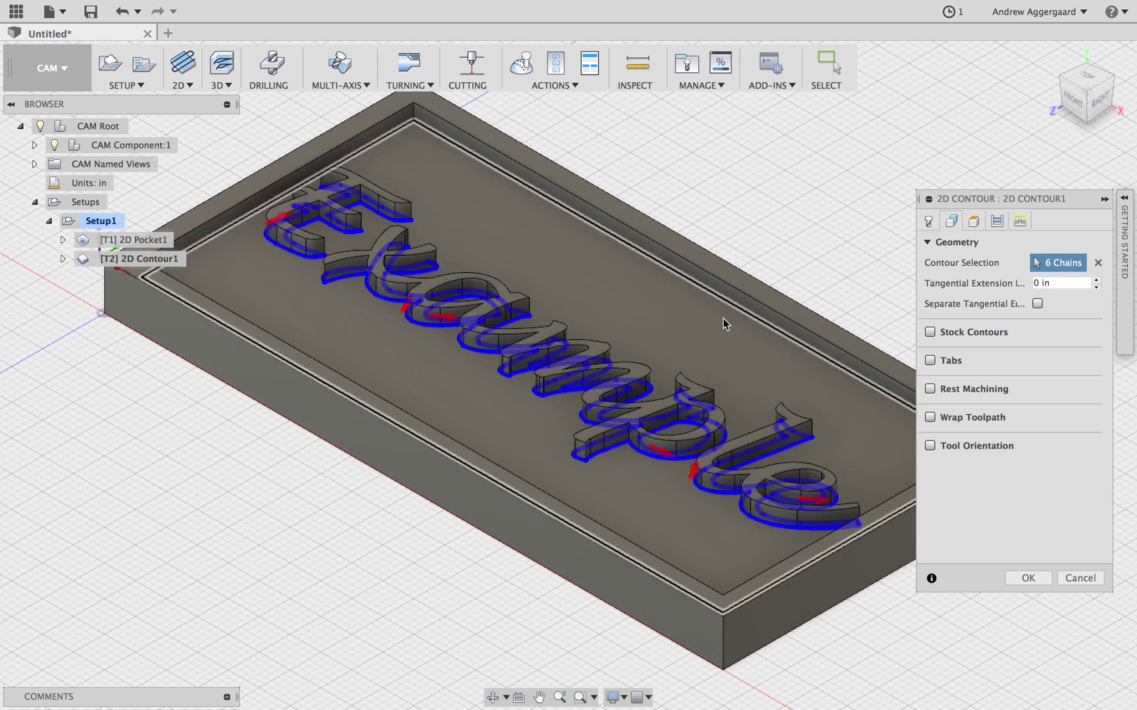
# - Enable multiple depths for the contour operation with a maximum roughing stepdown of 0.06 in
pyautogui.click(974, 221)
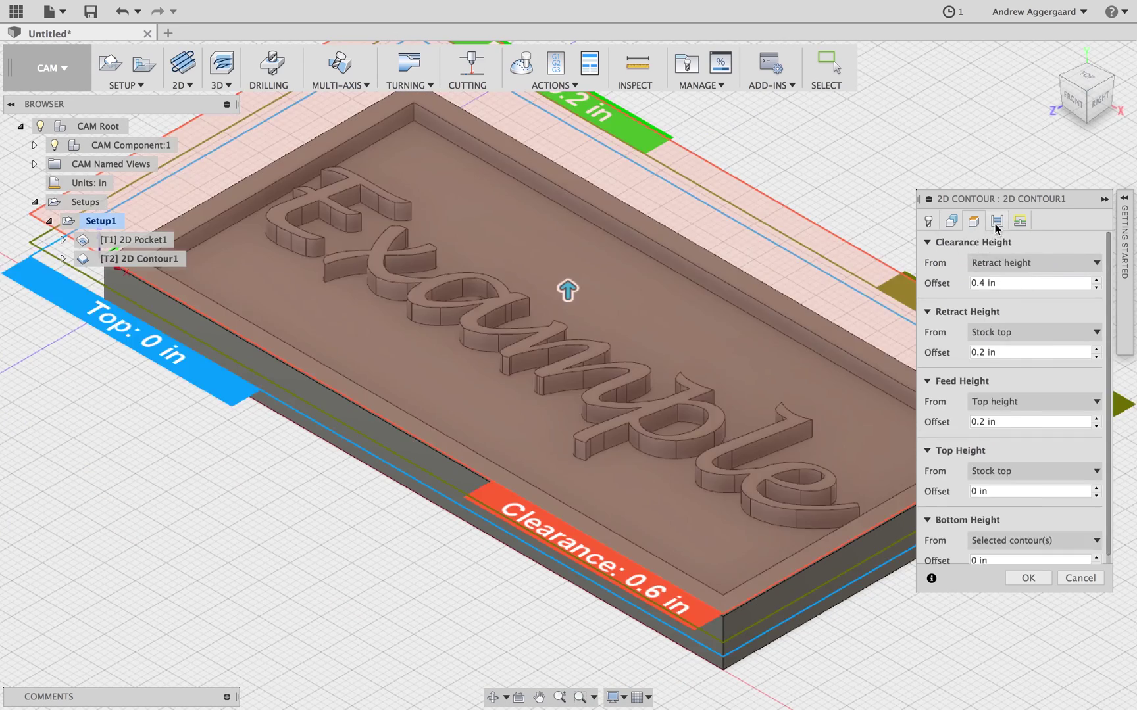
pyautogui.click(996, 224)
pyautogui.scroll(-3, 954, 447)
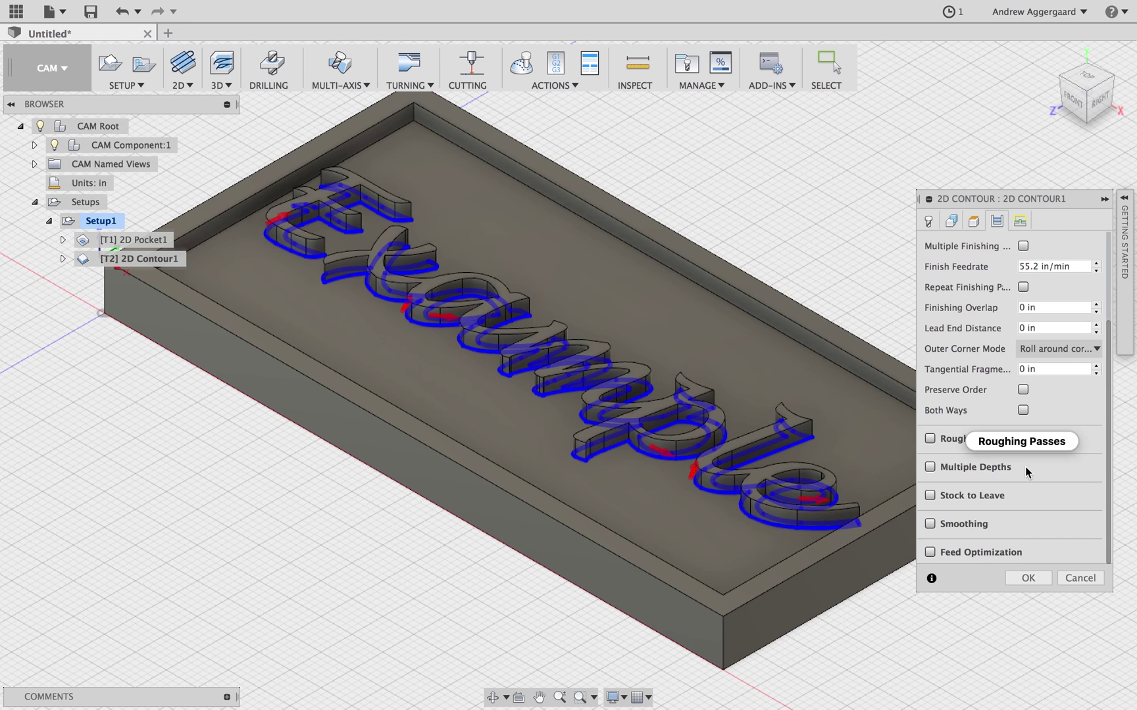
pyautogui.click(950, 472)
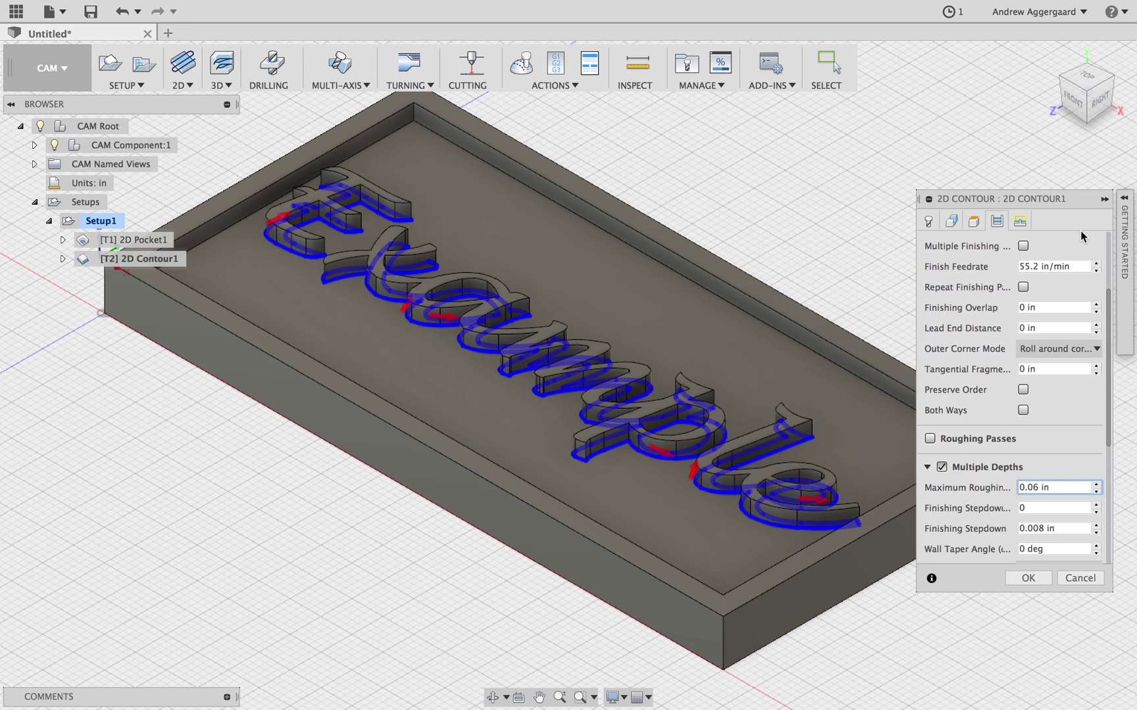
# - Set the contour operation's sideways compensation to Right (conventional milling) and accept the operation to generate its toolpath
pyautogui.click(1020, 222)
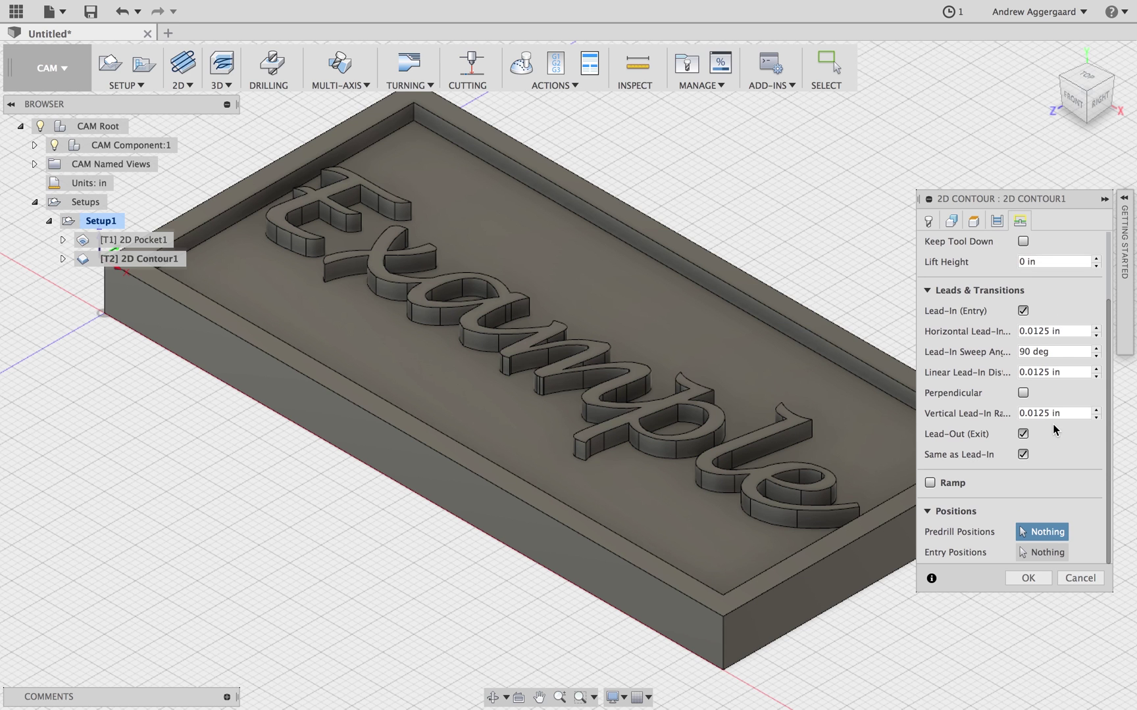
pyautogui.scroll(3, 1105, 380)
pyautogui.scroll(-2, 1105, 380)
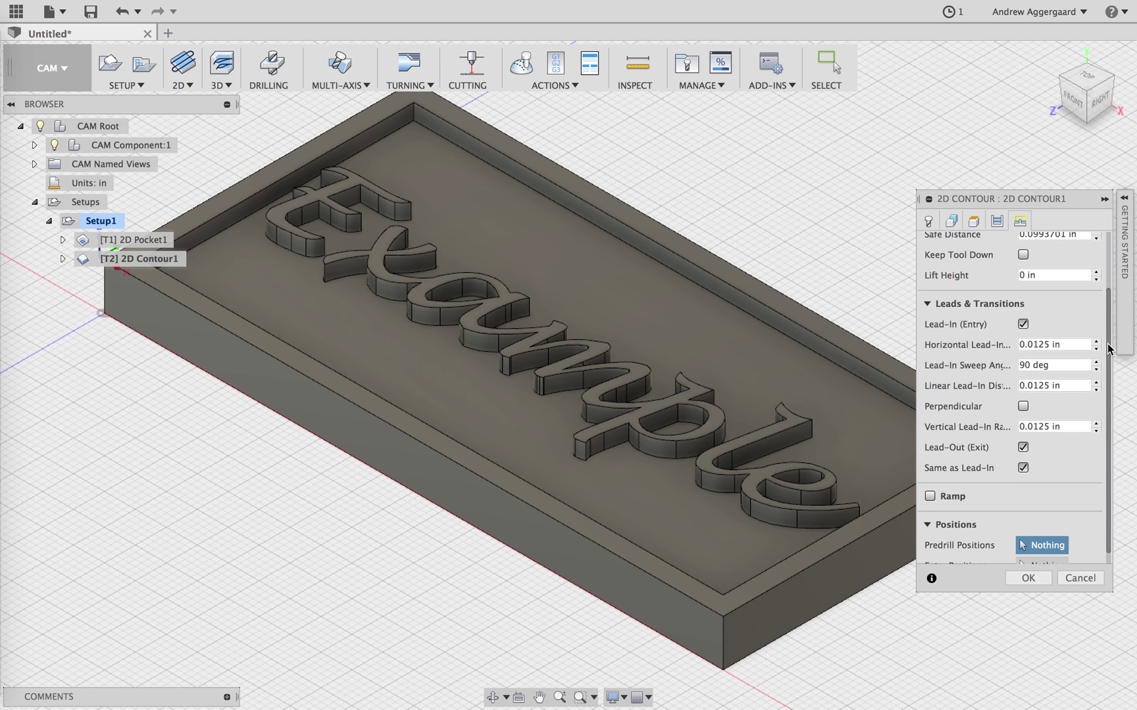
pyautogui.scroll(3, 1109, 369)
pyautogui.click(998, 222)
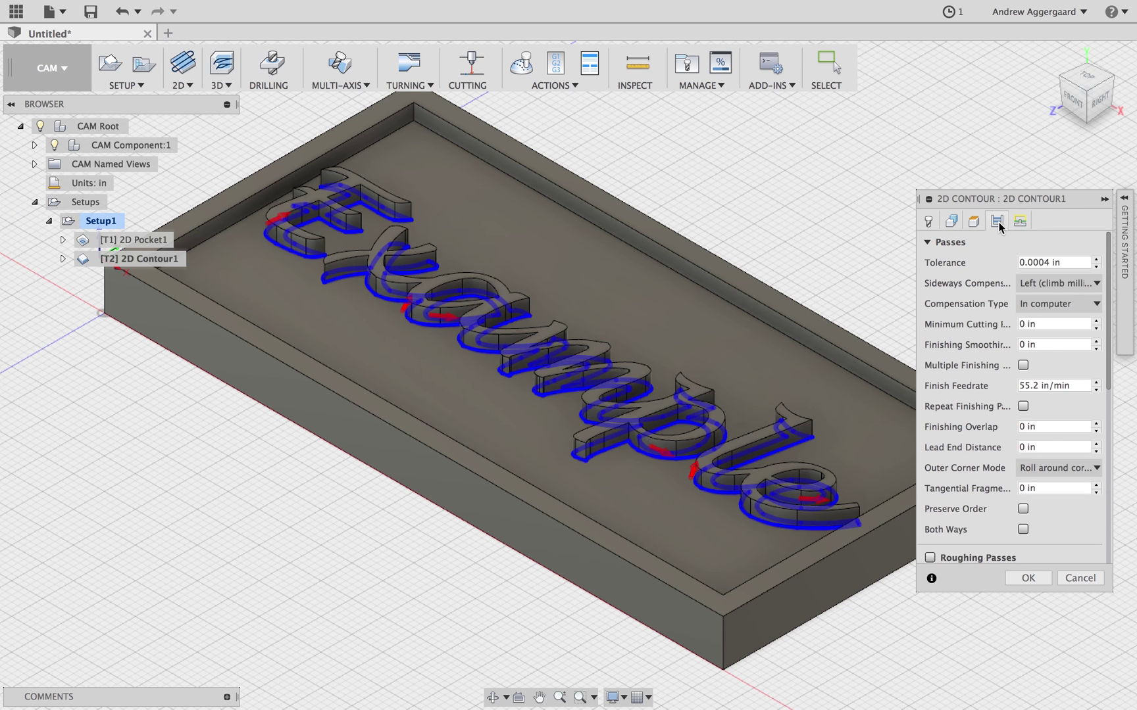
pyautogui.click(1068, 284)
pyautogui.click(1064, 320)
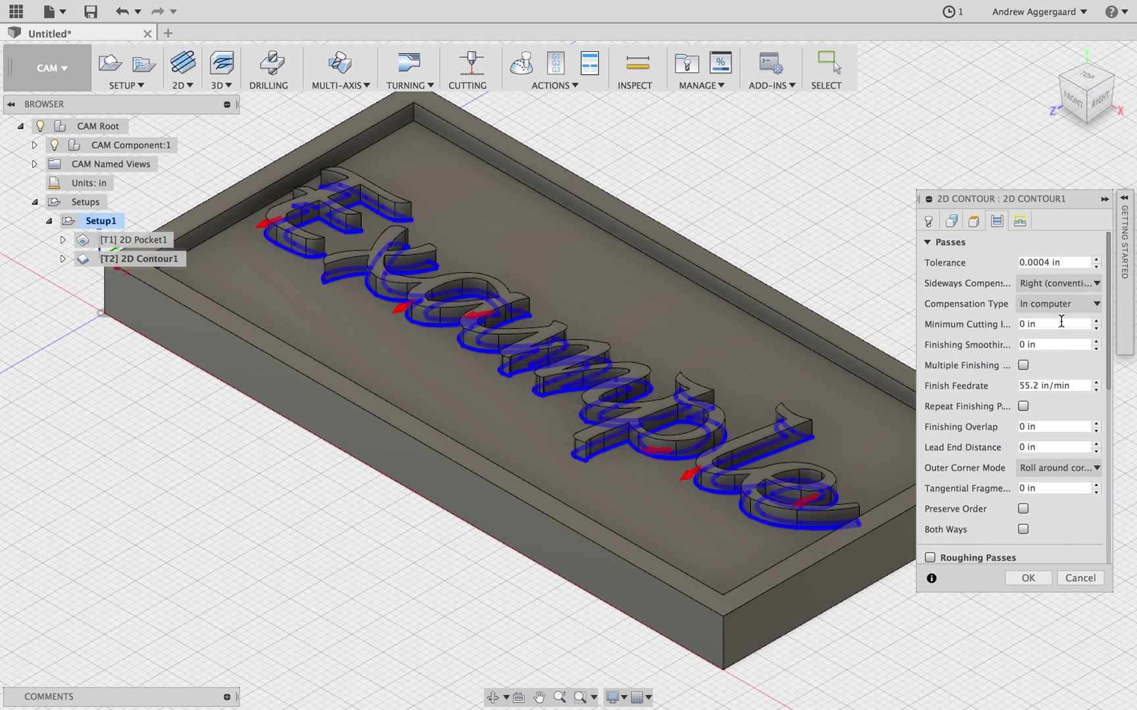
pyautogui.click(1032, 579)
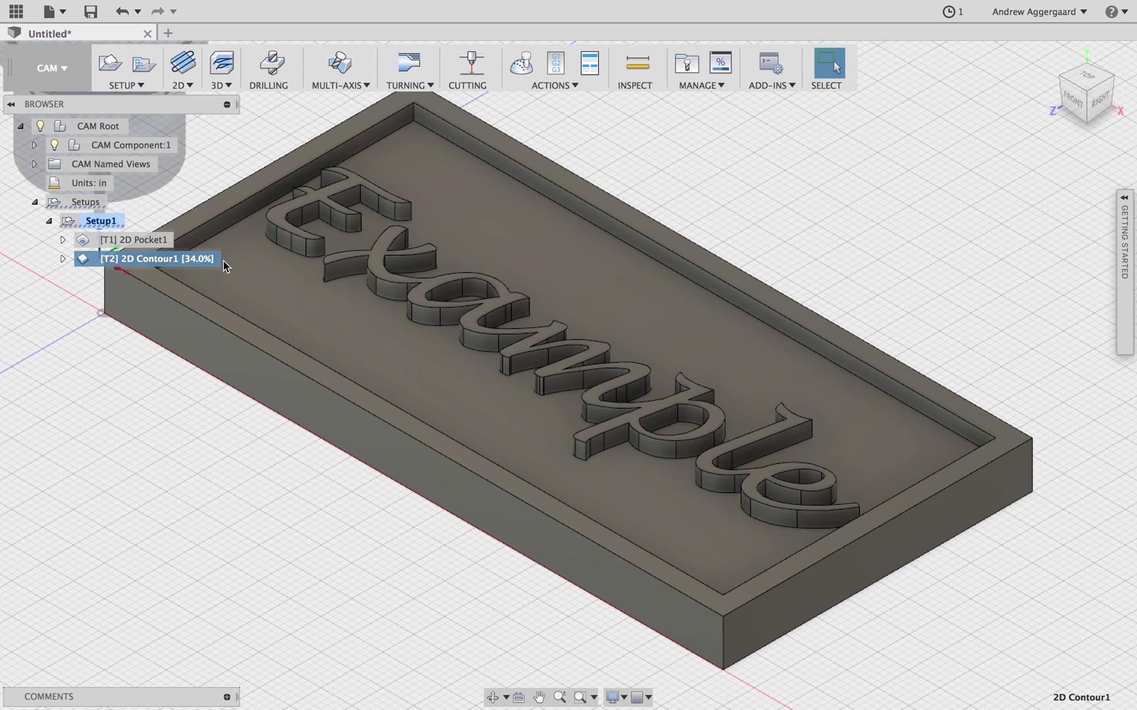
# - Reopen the 2D Pocket1 operation and set its sideways compensation to Right (conventional milling)
pyautogui.click(128, 242)
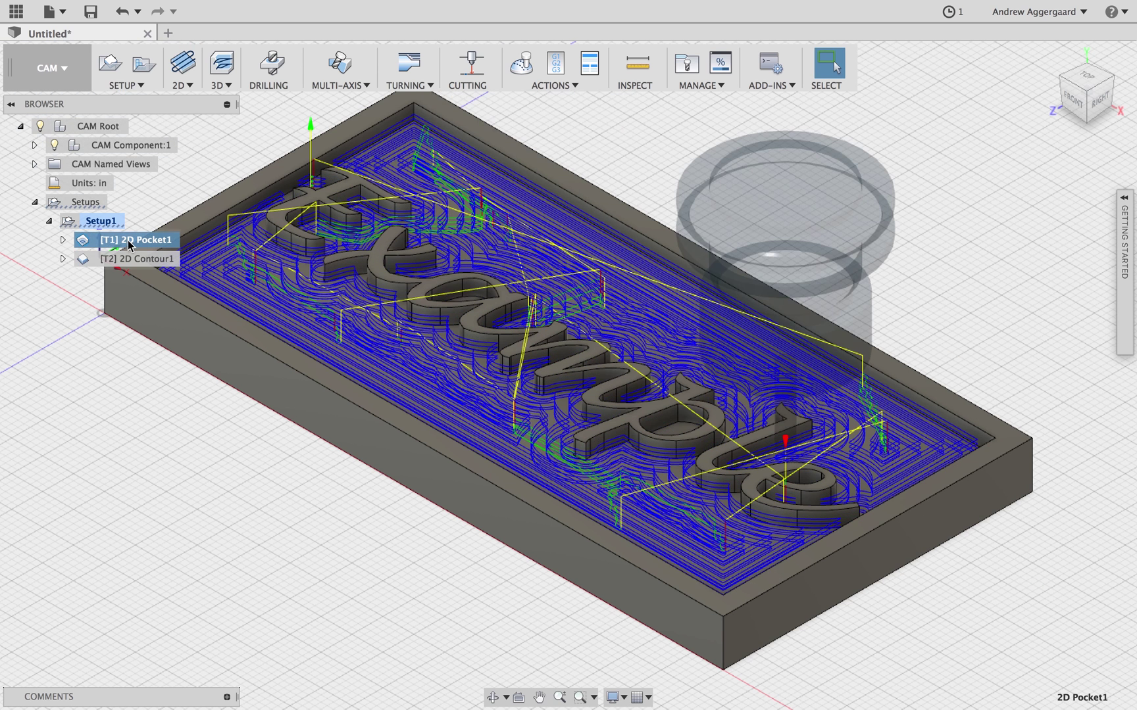
pyautogui.doubleClick(122, 246)
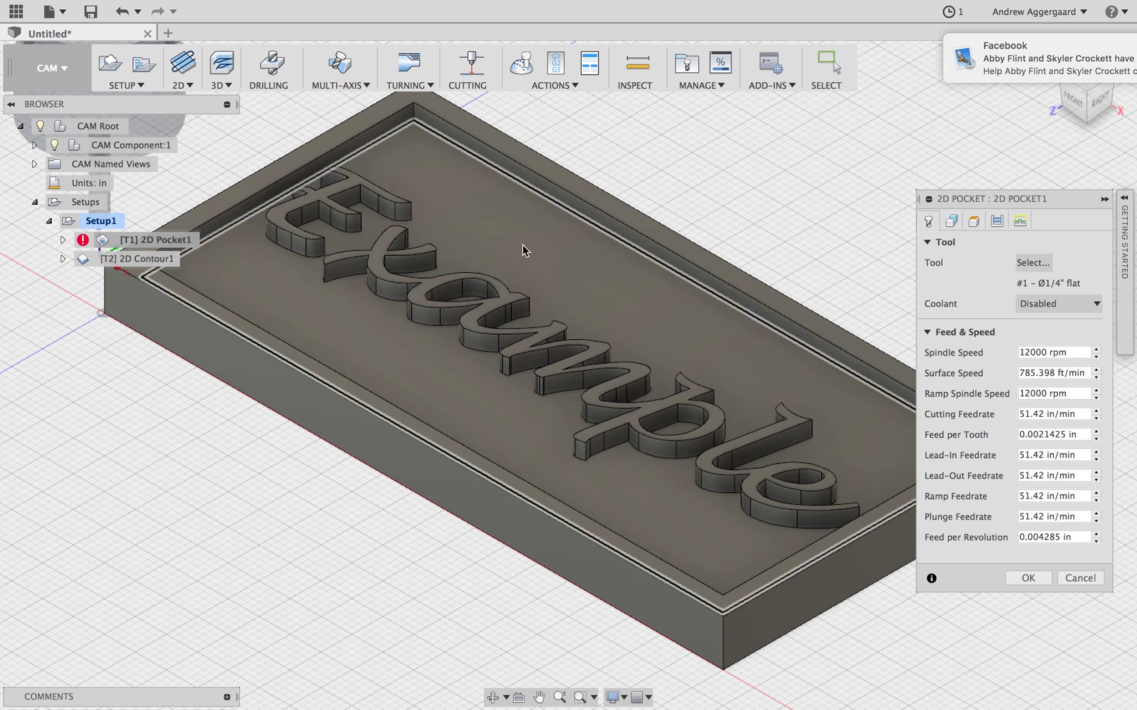
pyautogui.click(998, 223)
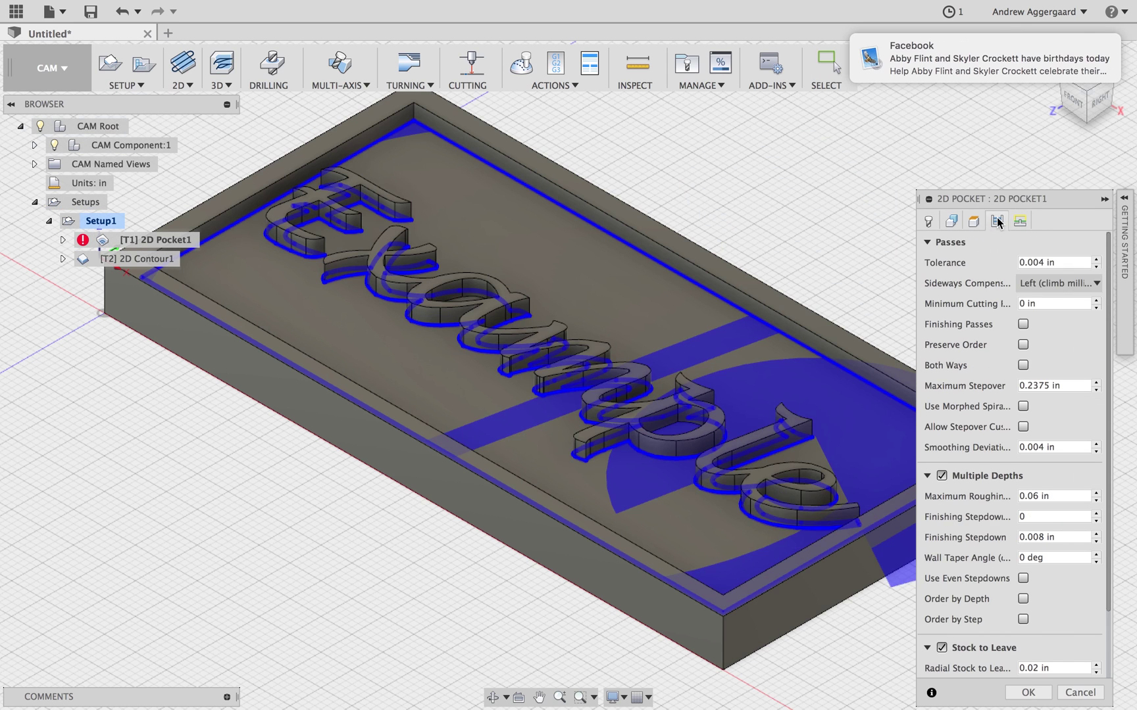
pyautogui.click(1054, 283)
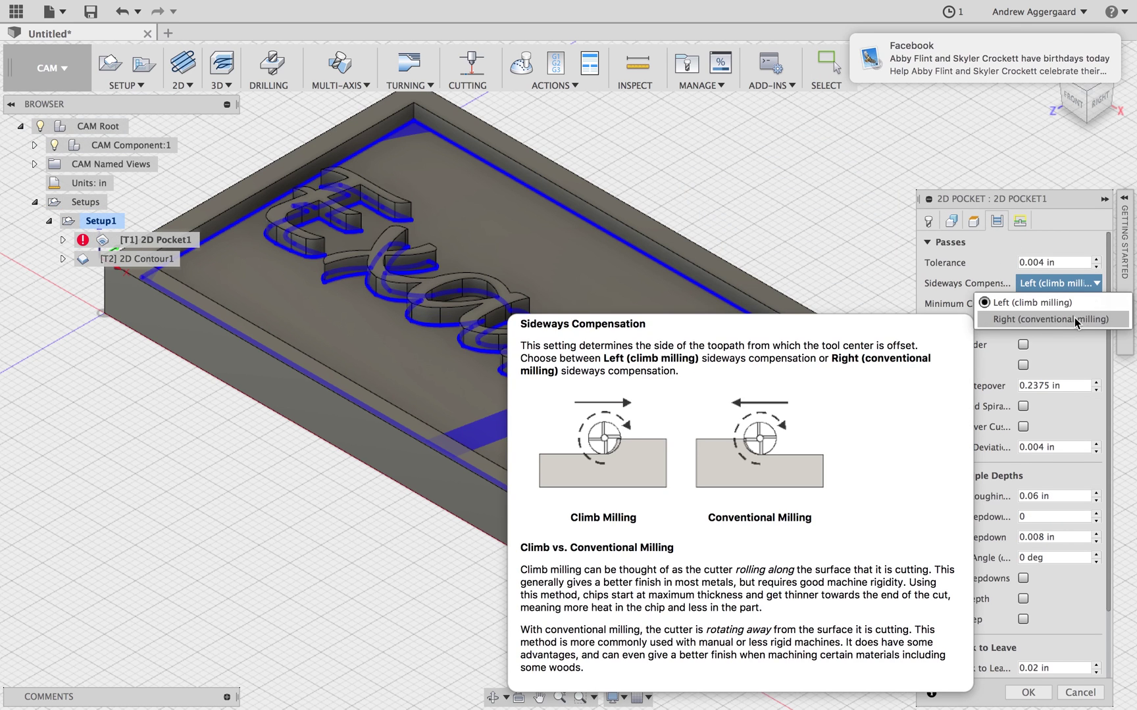
pyautogui.click(1068, 320)
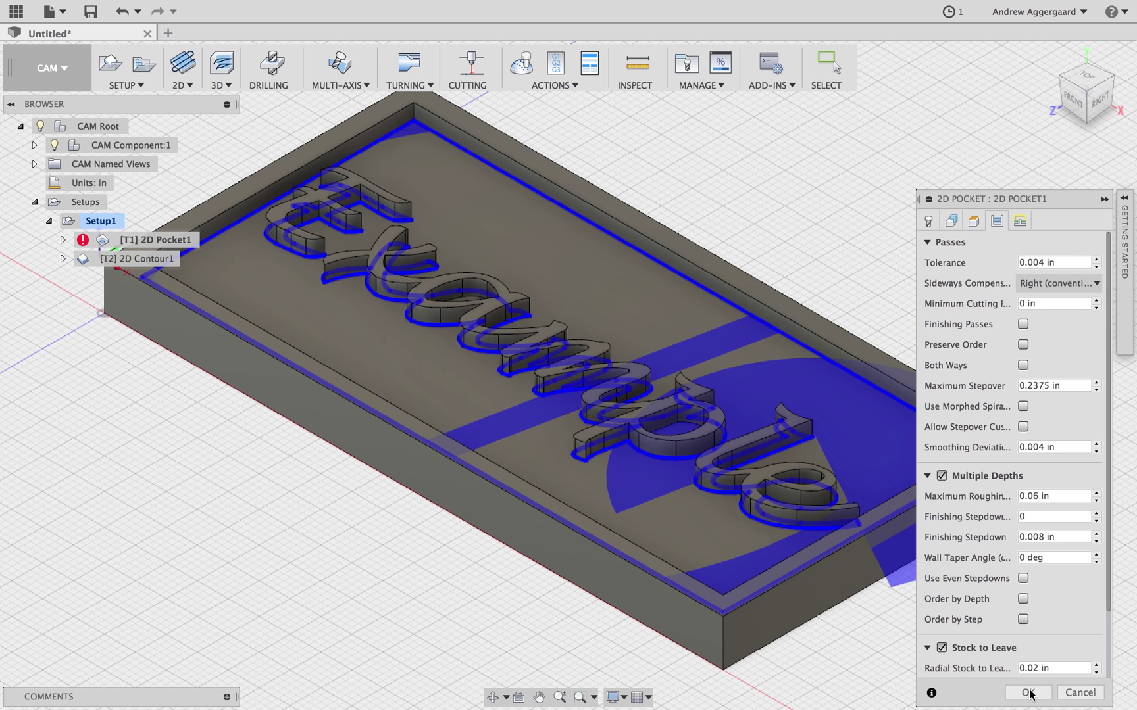